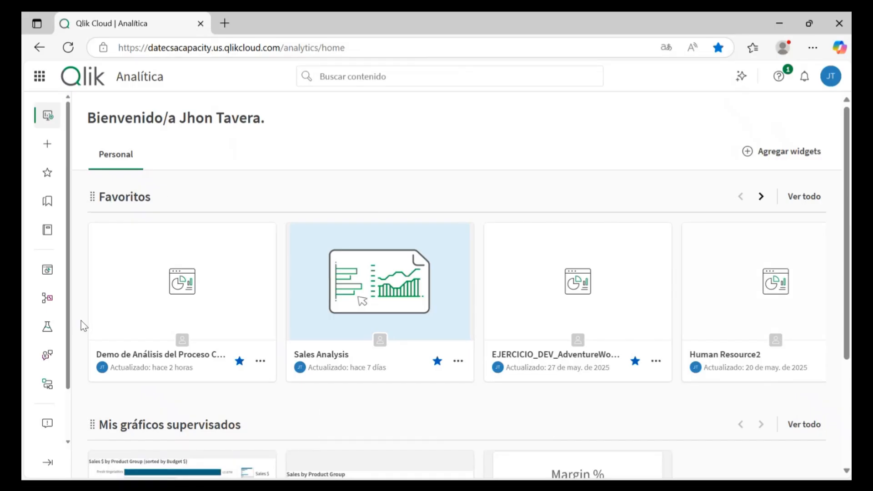
- Open the "Demo de Análisis del Proceso Comercial" app and view the options available for its "Overview - Proceso Comercial" sheet
click(129, 359)
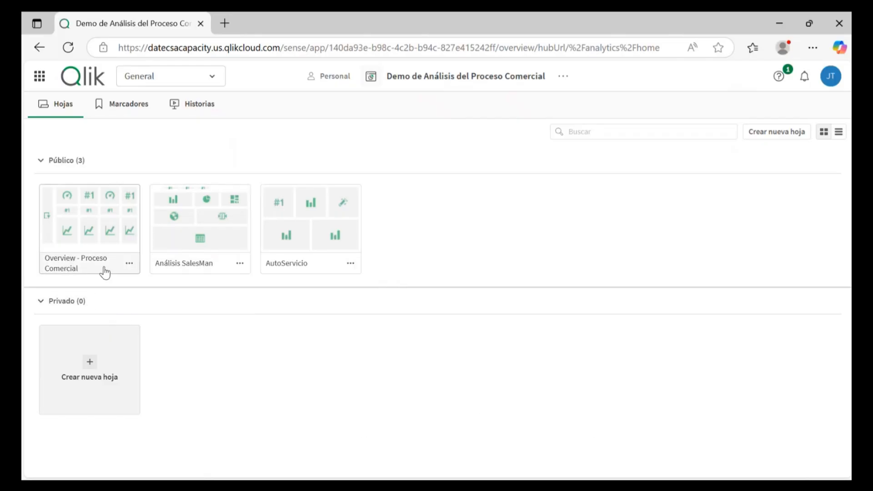
click(129, 265)
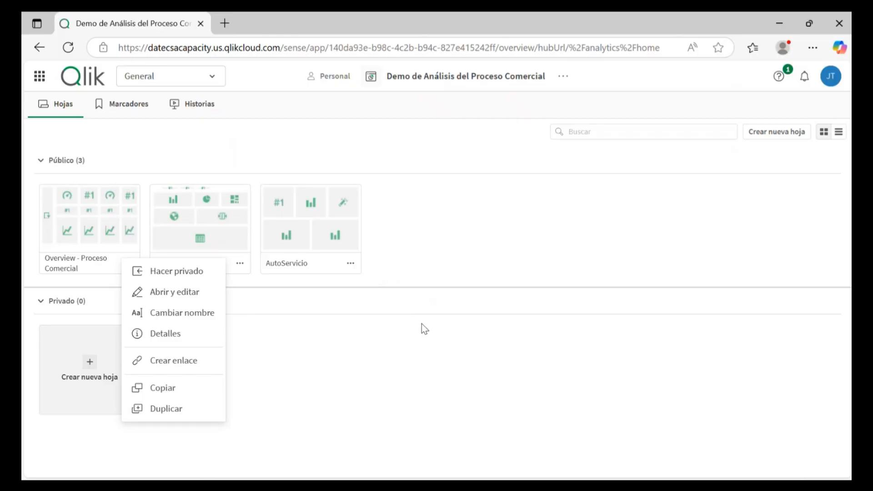
click(448, 332)
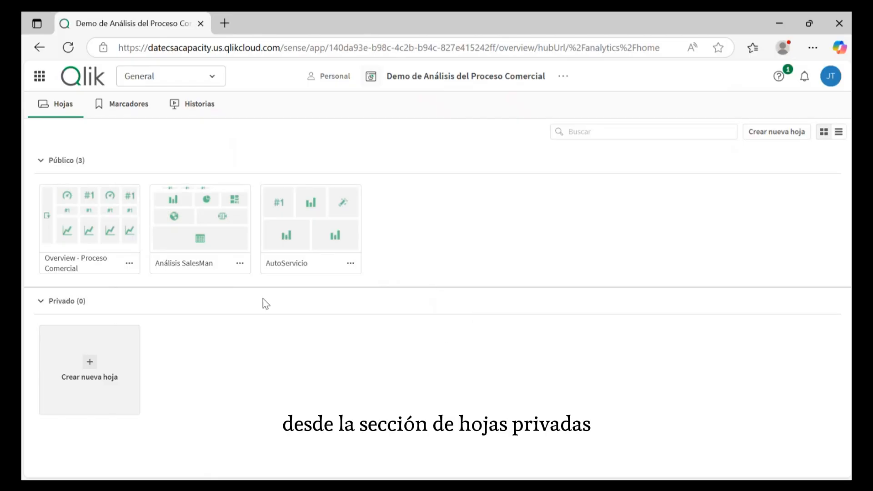
- Create a new private sheet named "Análisis por vendedor" and open it for editing
click(93, 369)
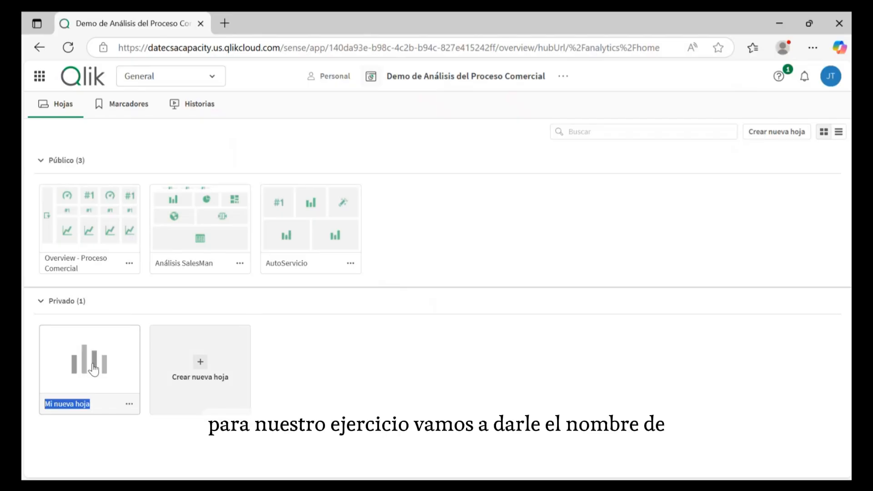
text(Aná)
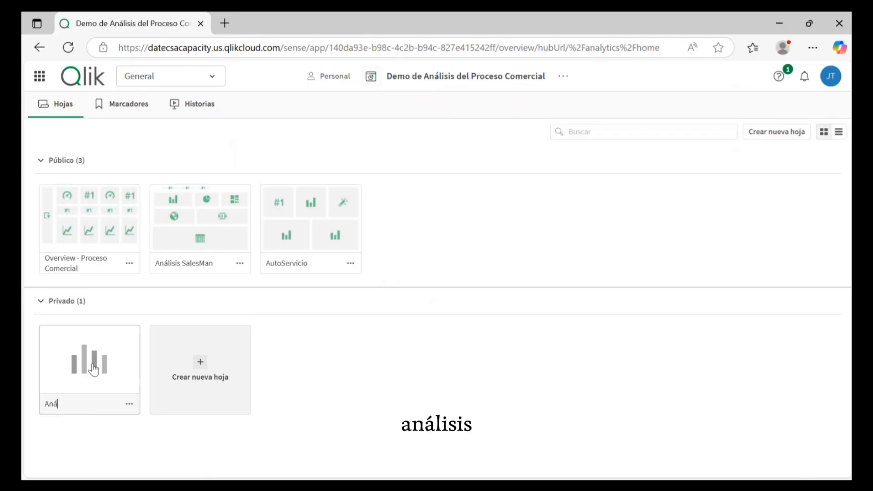
text(lis)
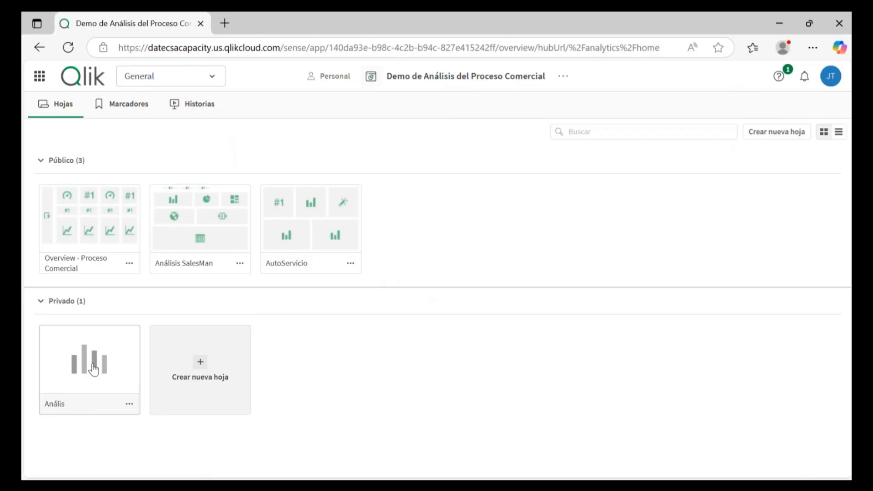
text(is por vended)
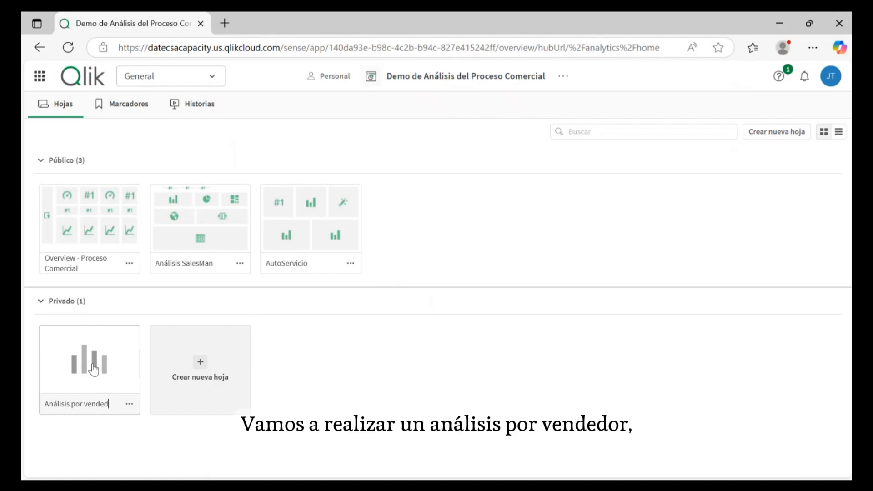
text(or)
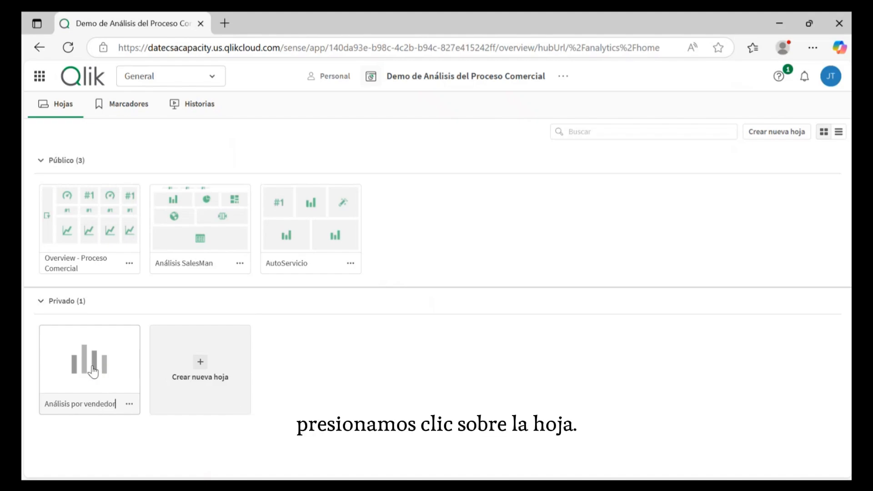
click(92, 371)
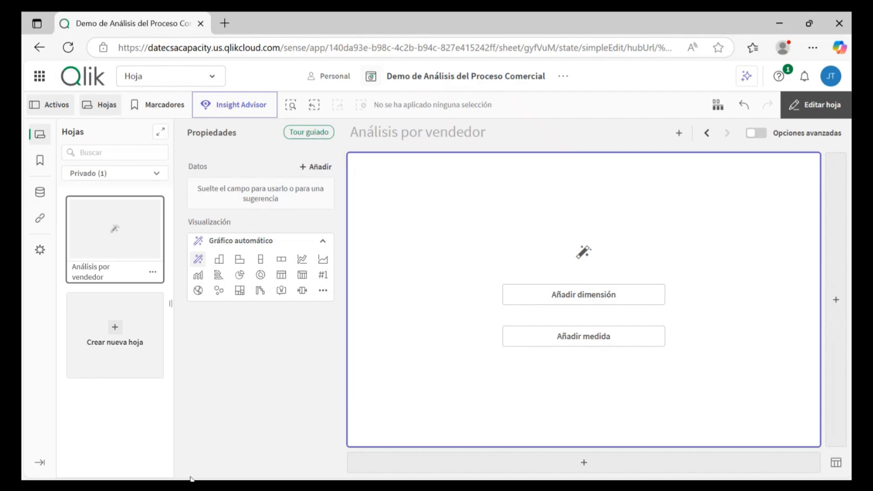
- Expand the assets sidebar to show its labels, display the source data below the sheet, and view which source tables are available
click(40, 462)
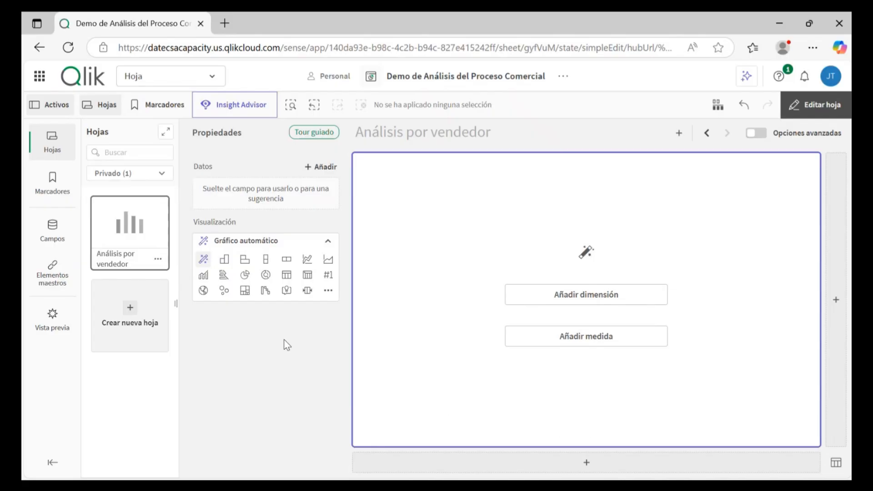
mouse_move(416, 217)
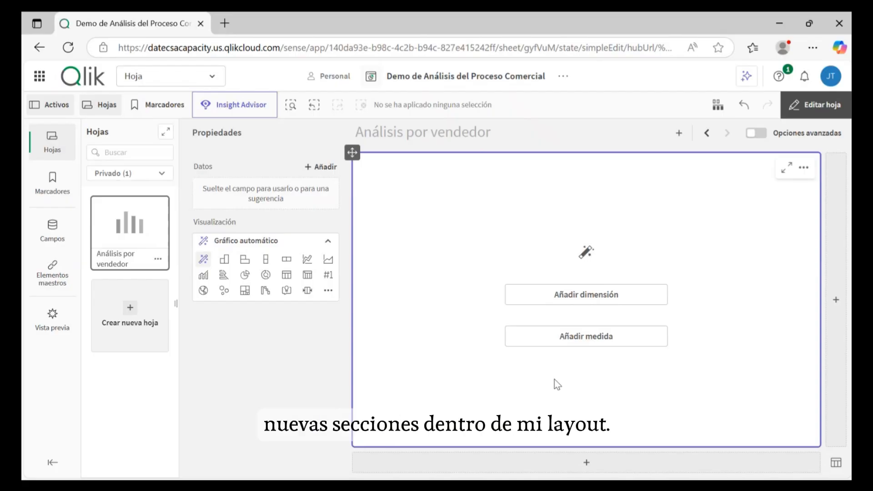
click(837, 464)
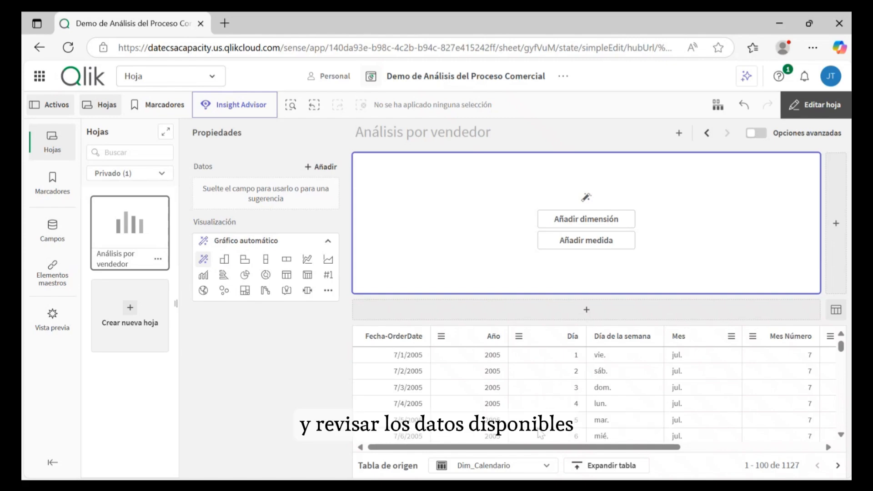
click(546, 466)
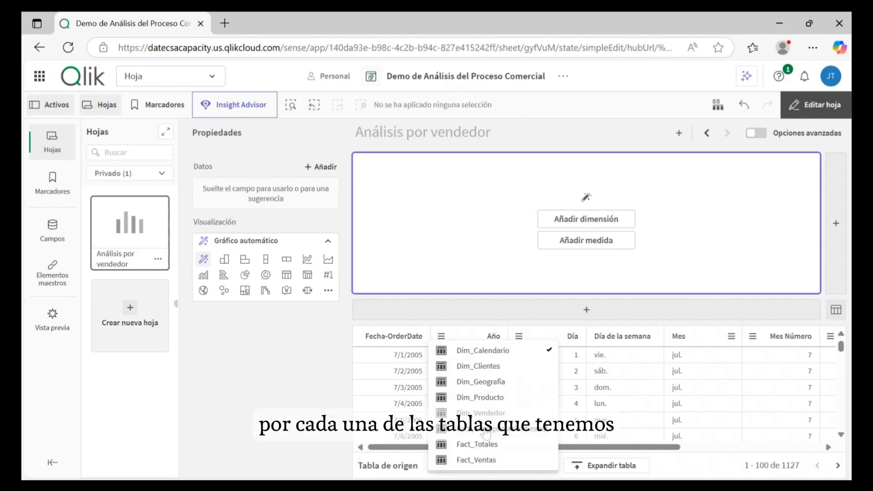
click(324, 331)
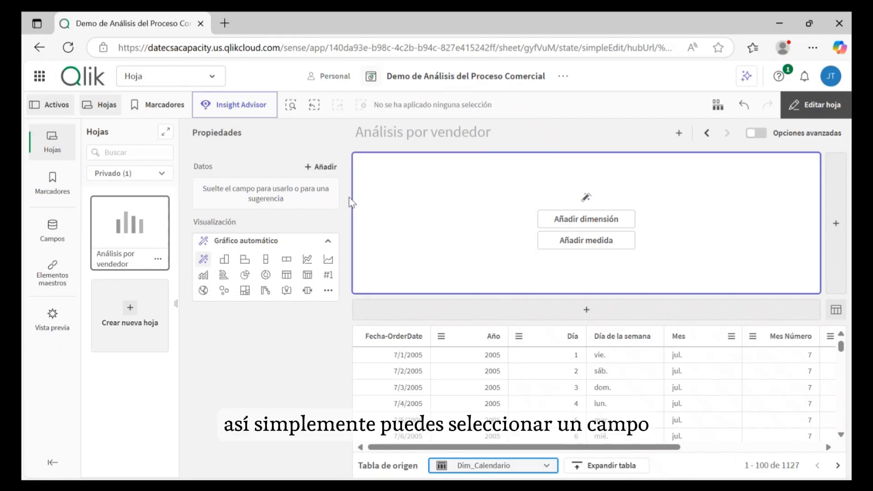
- Add the Cumplimiento measure to the empty chart and view that measure's expression among the master items
click(318, 167)
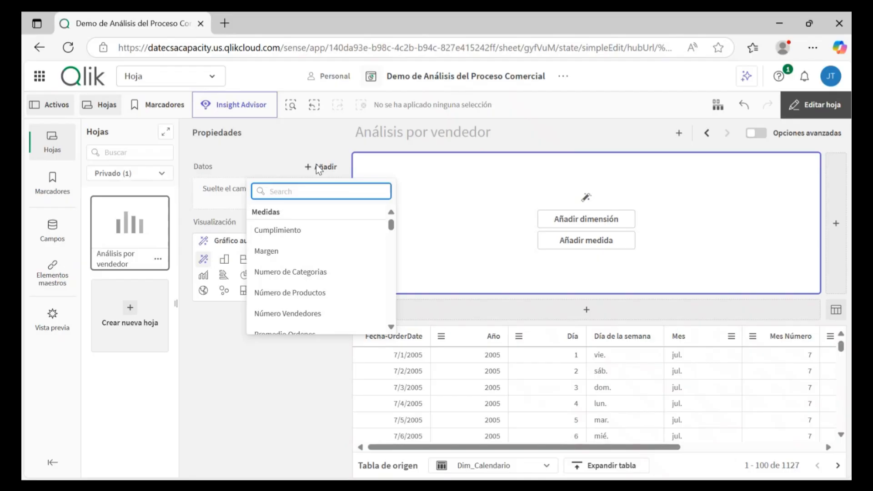
click(287, 231)
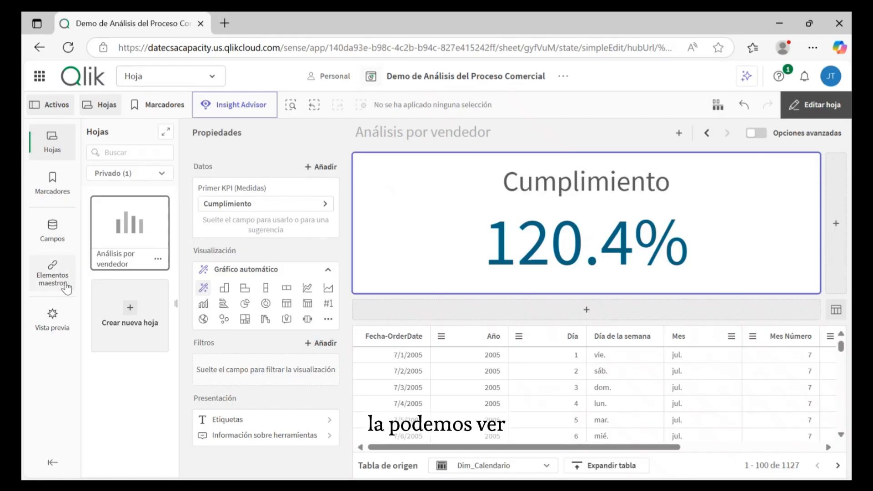
click(51, 275)
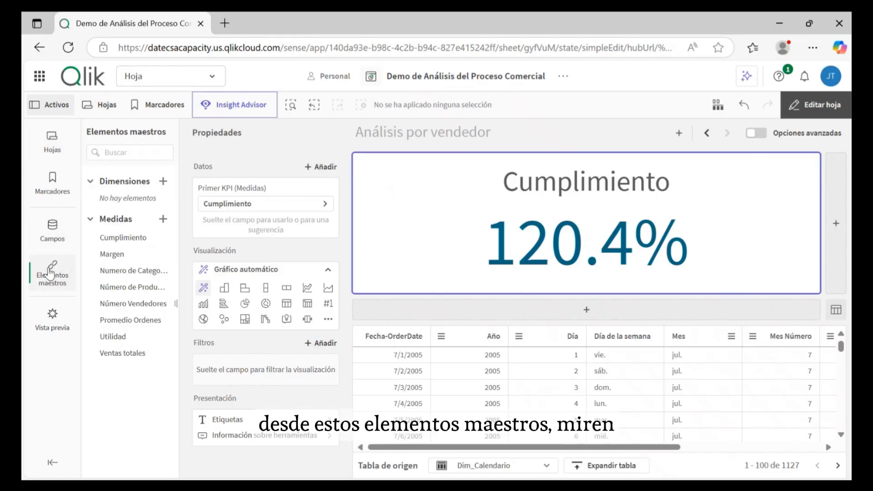
click(138, 238)
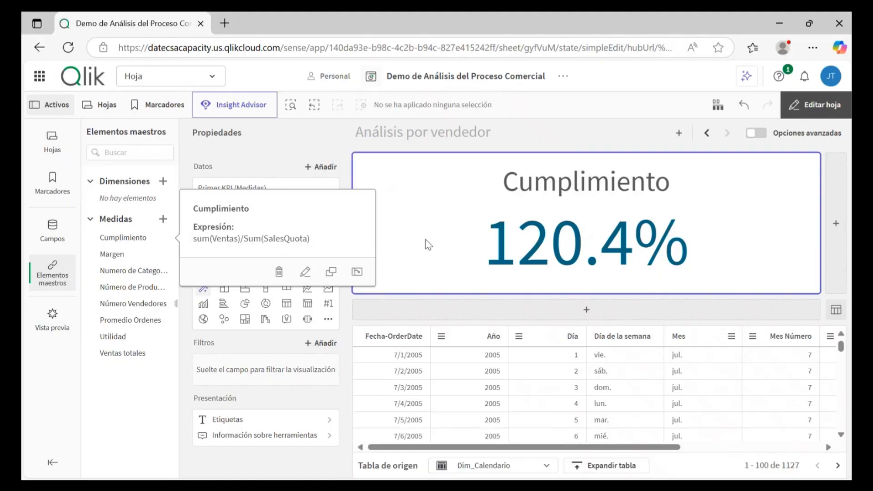
click(213, 136)
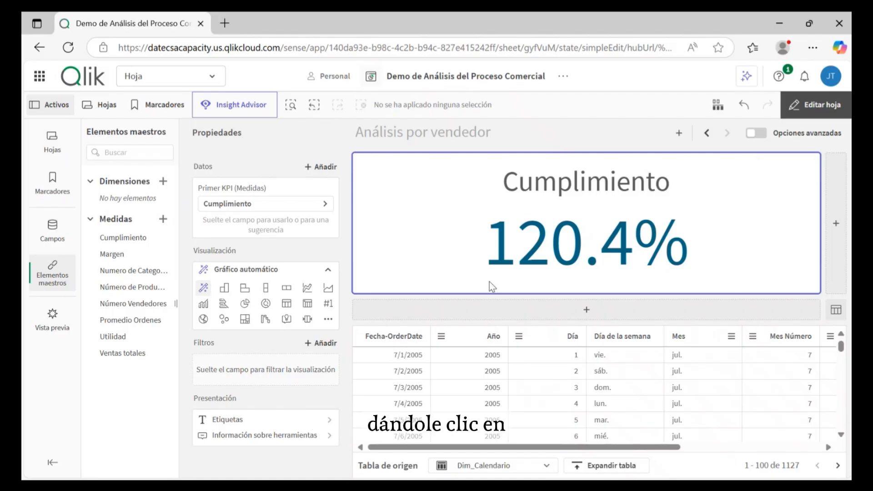
- Add a second chart beside the Cumplimiento KPI with the Ventas field as its data, and view the field's aggregation options
click(836, 223)
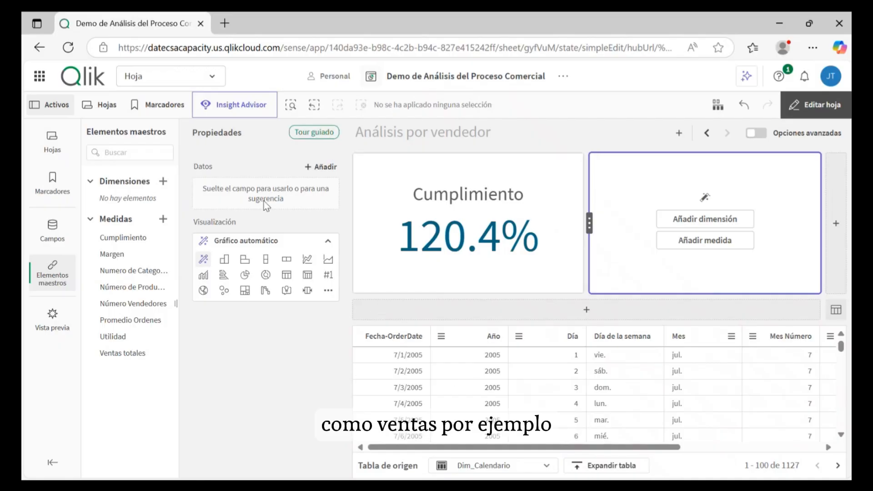
click(324, 170)
scroll(328, 300, down, 3)
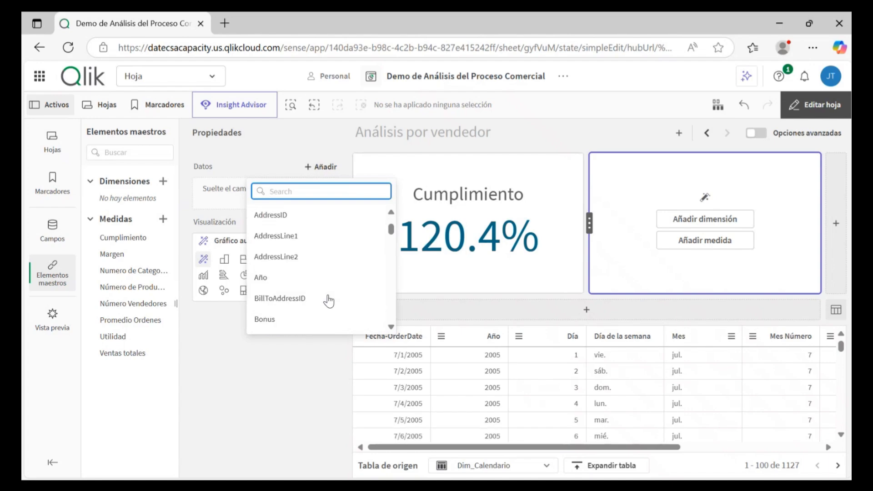
scroll(329, 300, down, 10)
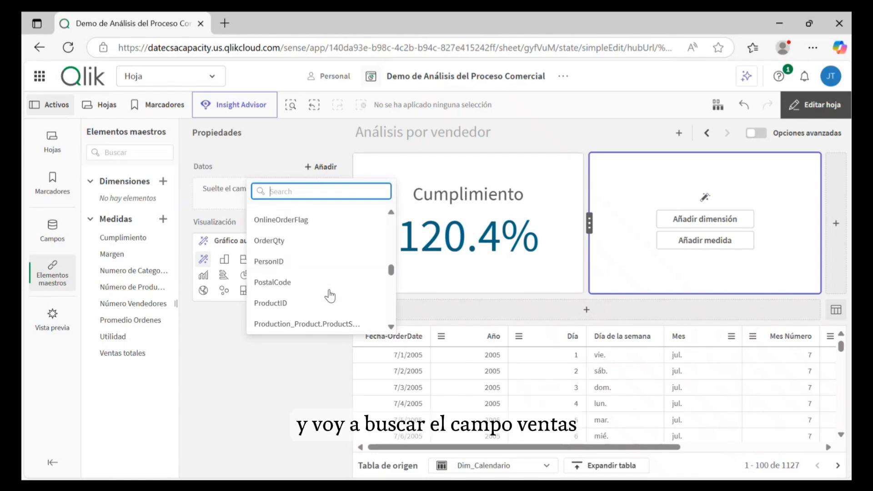
scroll(330, 296, down, 10)
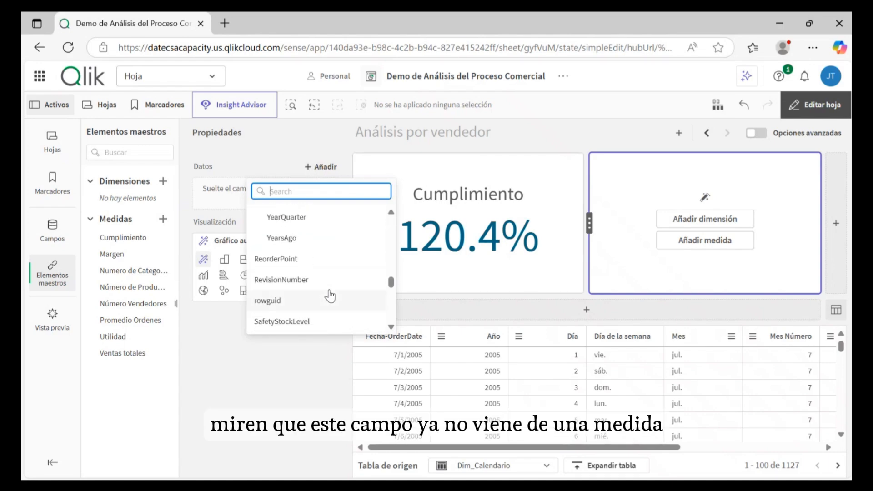
scroll(330, 296, down, 3)
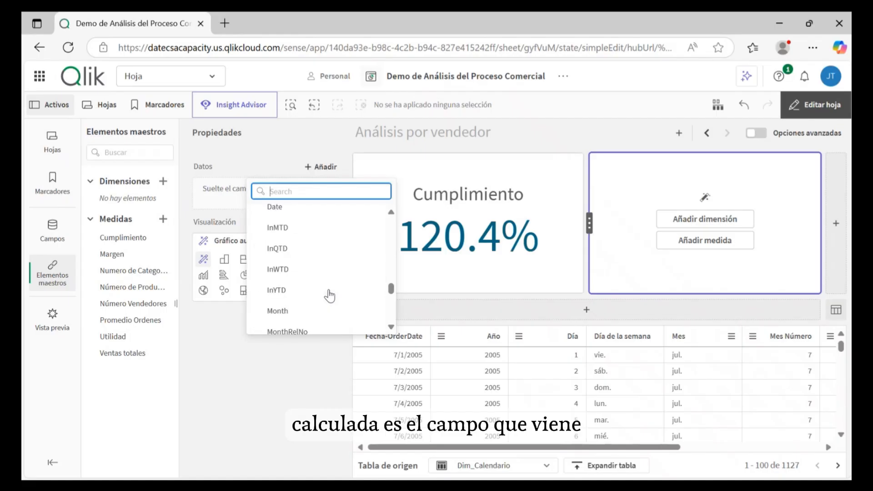
scroll(330, 296, down, 3)
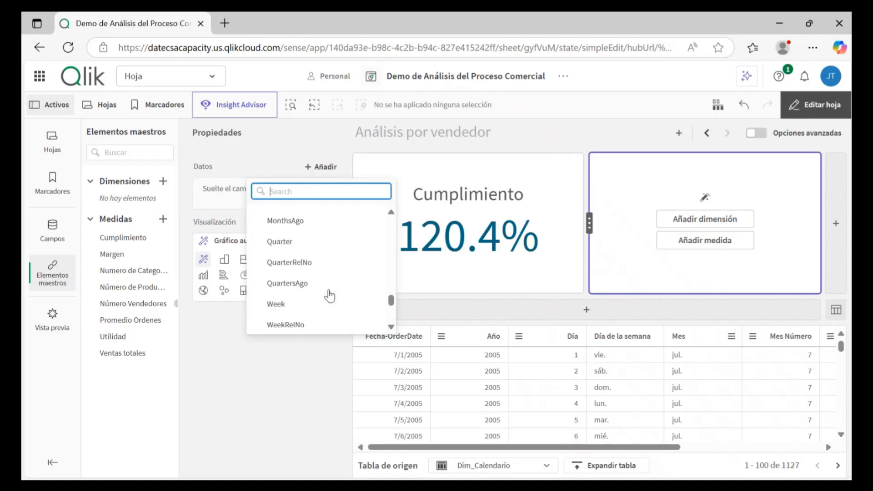
scroll(330, 297, down, 4)
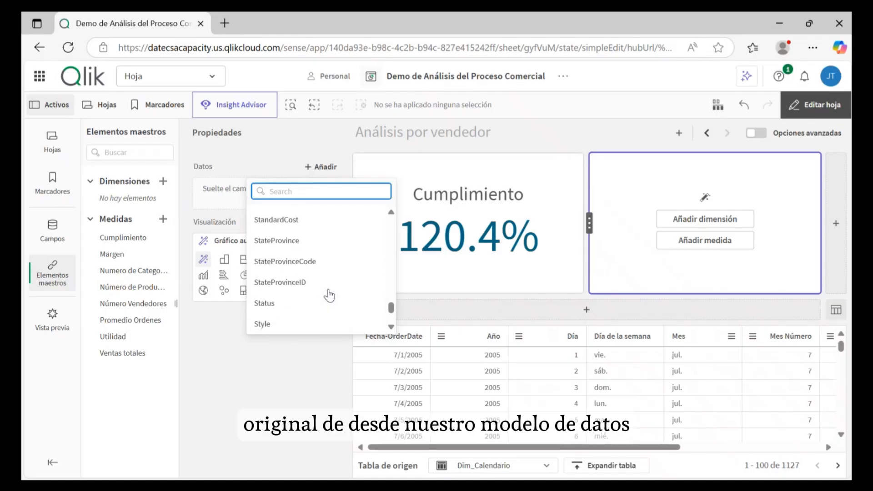
scroll(330, 296, down, 4)
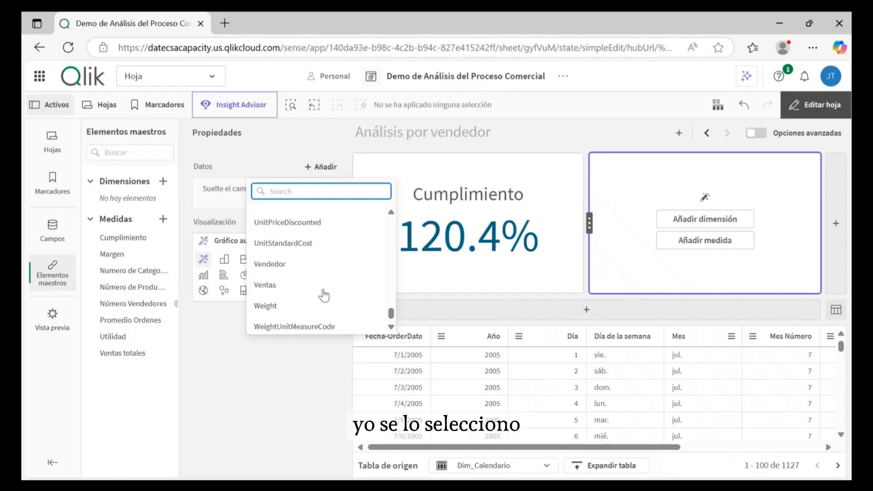
click(274, 287)
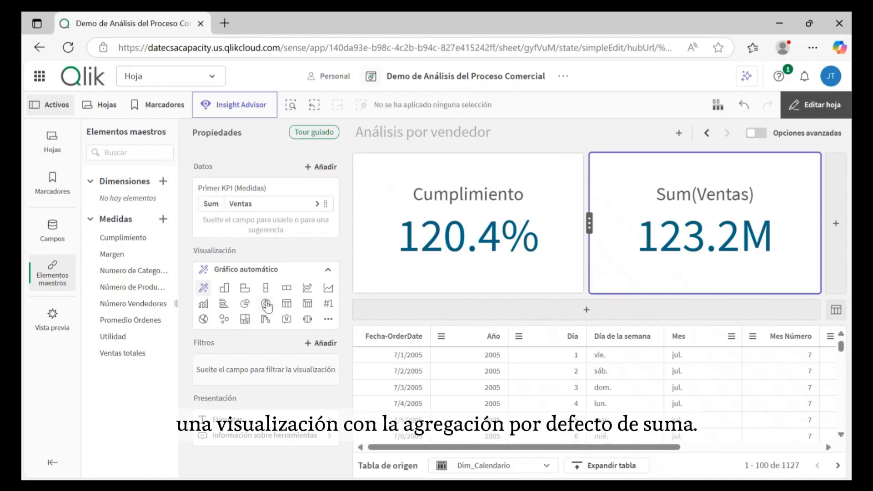
click(211, 204)
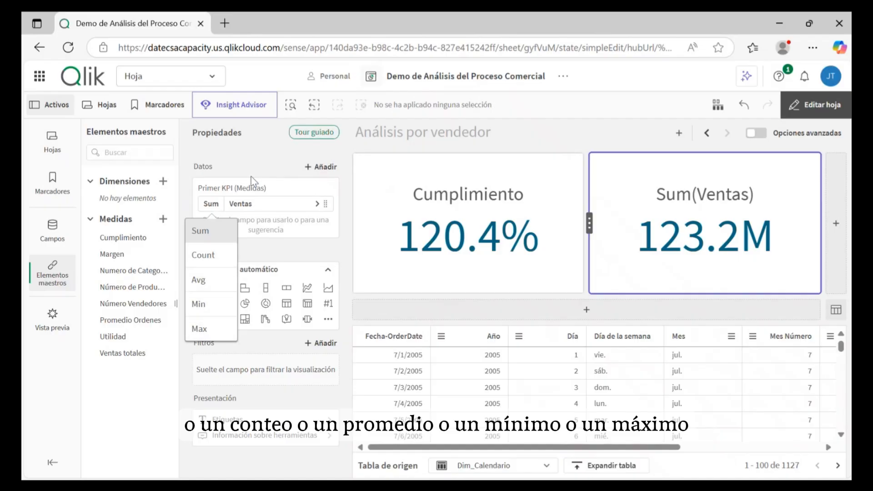
click(229, 138)
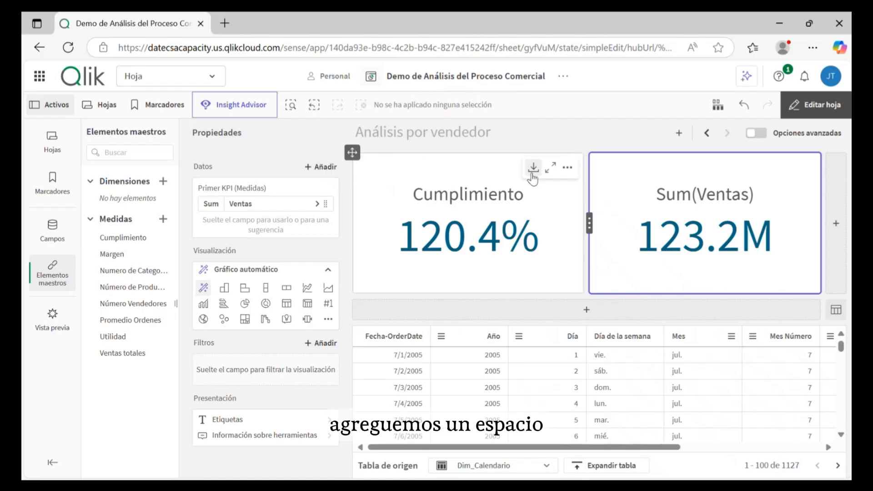
- Add a new chart section below the two KPIs, view the additional visualization types, and make it a line chart (Gráfico de líneas)
click(586, 312)
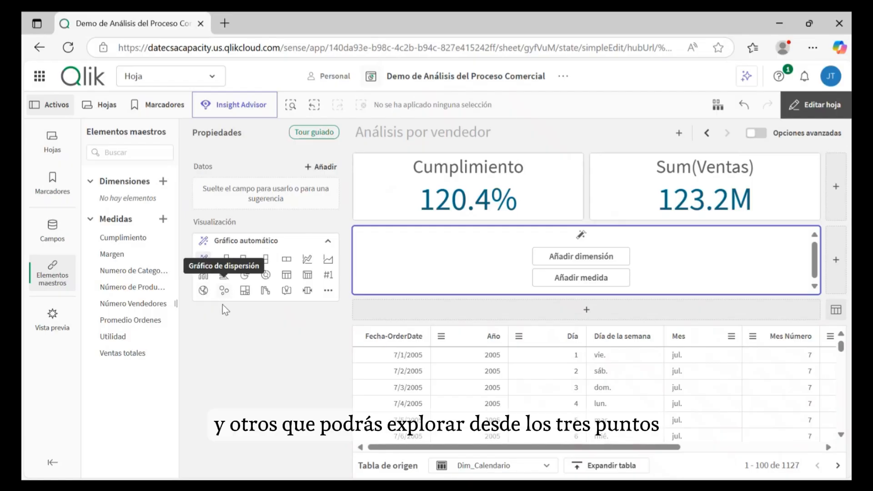
click(328, 293)
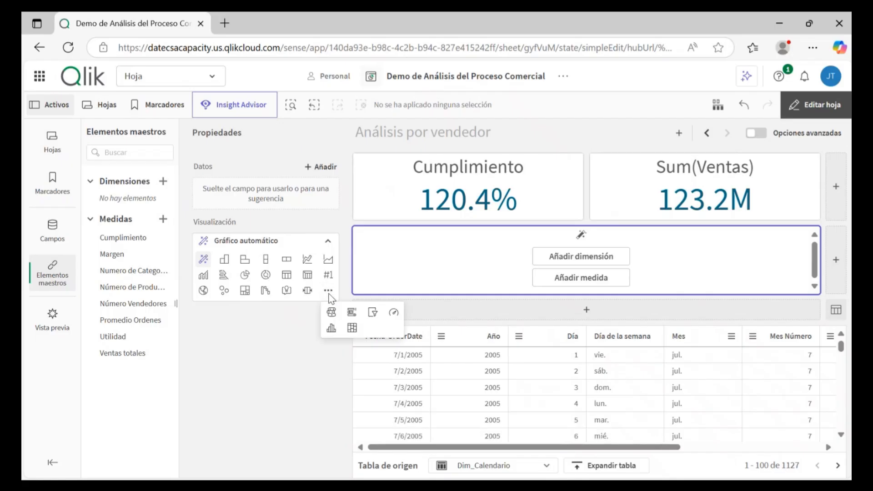
click(309, 334)
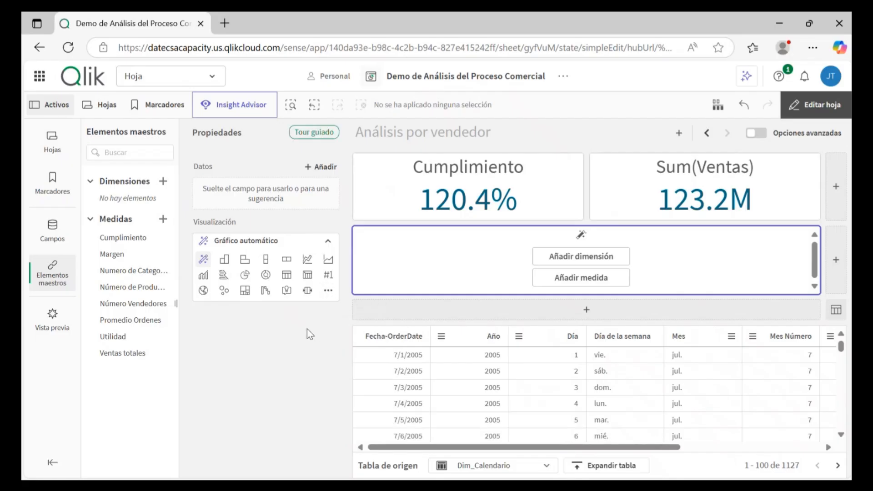
mouse_move(504, 274)
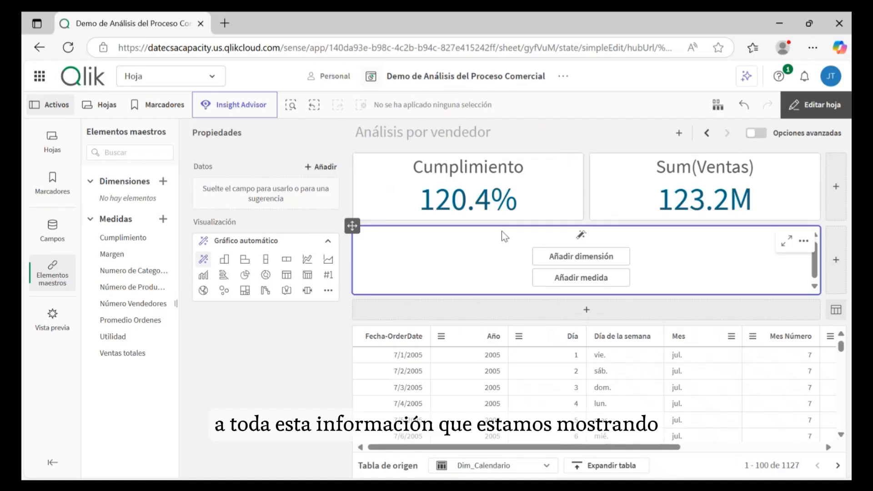
click(308, 263)
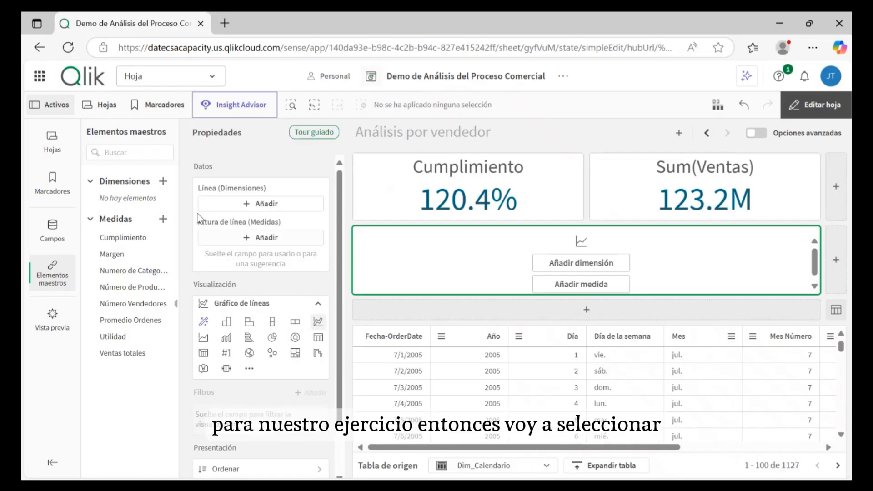
- Give the line chart Año as its dimension and the Cumplimiento master measure as its line height
click(253, 207)
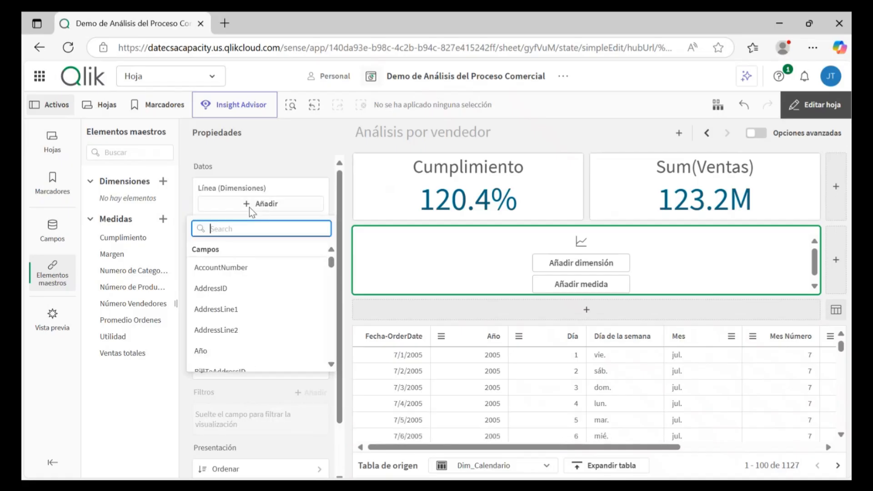
click(214, 353)
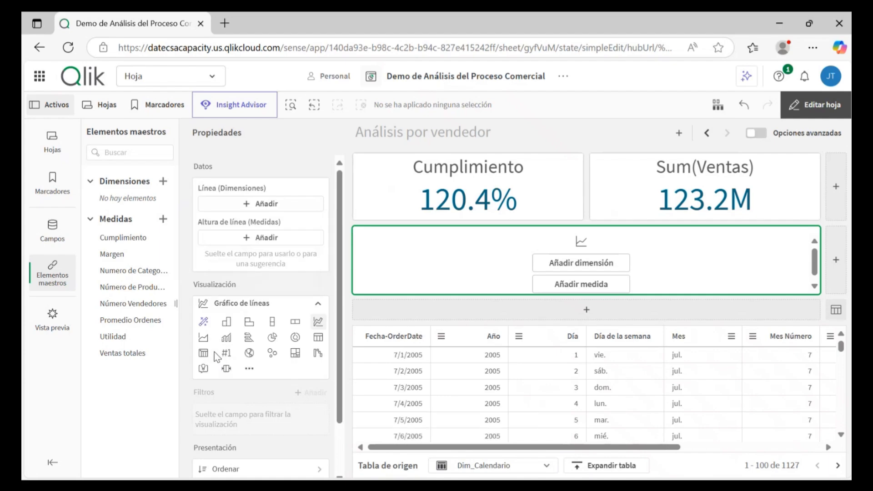
click(249, 257)
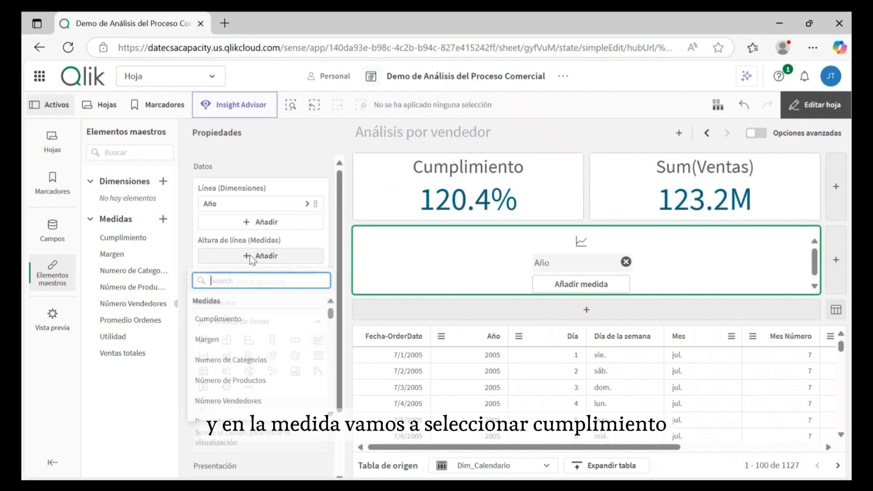
click(233, 324)
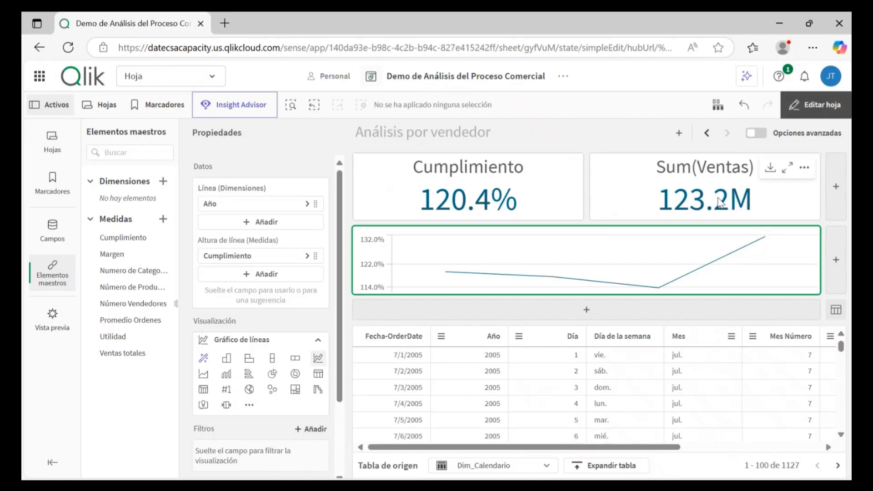
- Add a chart beside the line chart with Año as its dimension and Ventas totales as its measure
click(837, 261)
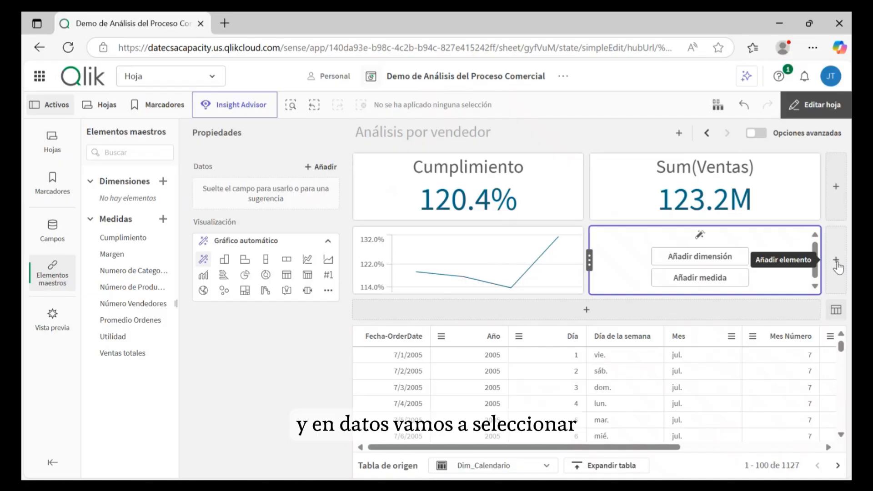
click(322, 168)
scroll(309, 273, down, 3)
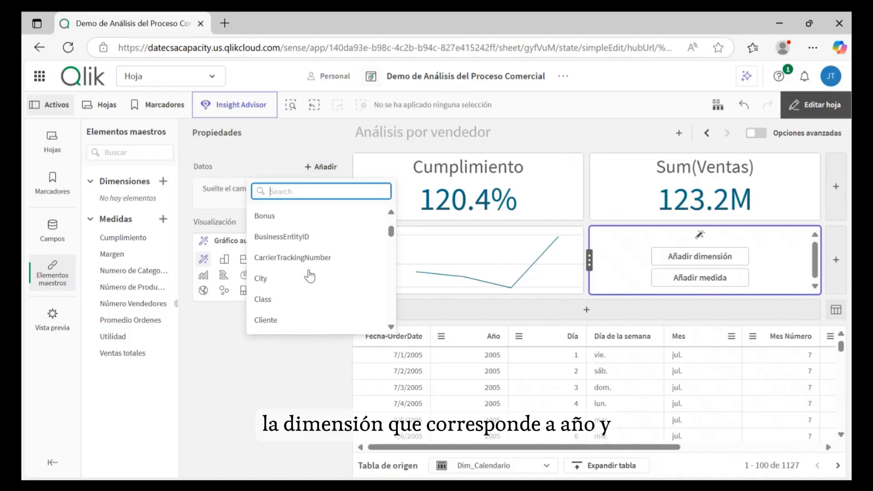
scroll(309, 276, up, 1)
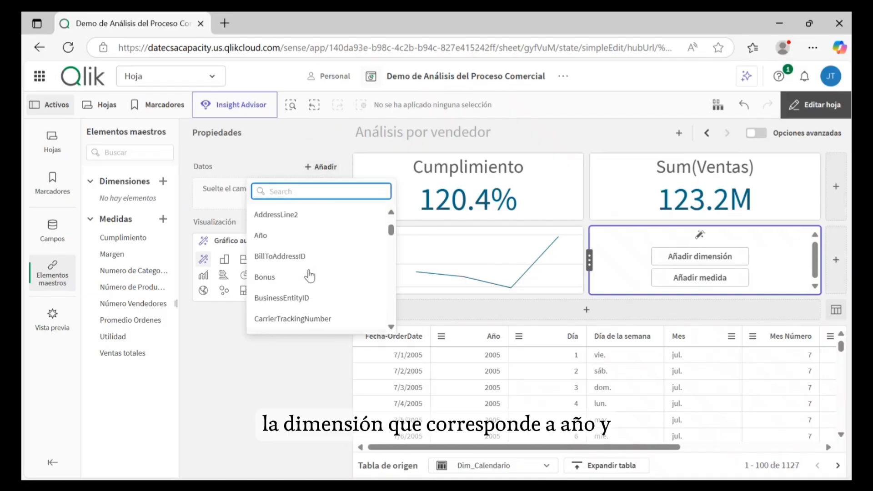
click(274, 234)
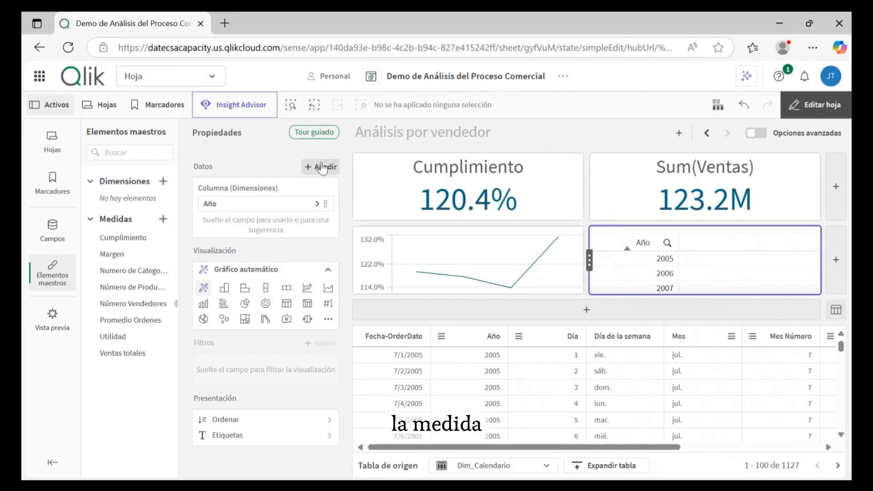
click(322, 168)
scroll(329, 293, down, 5)
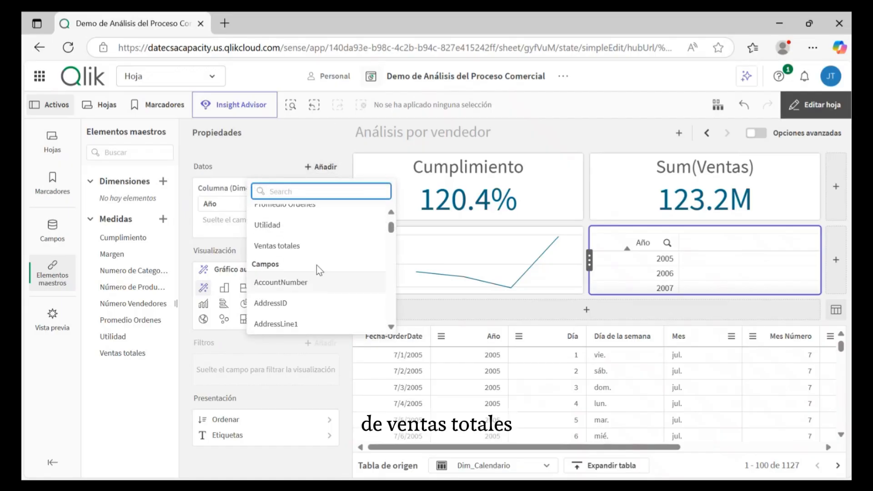
click(294, 249)
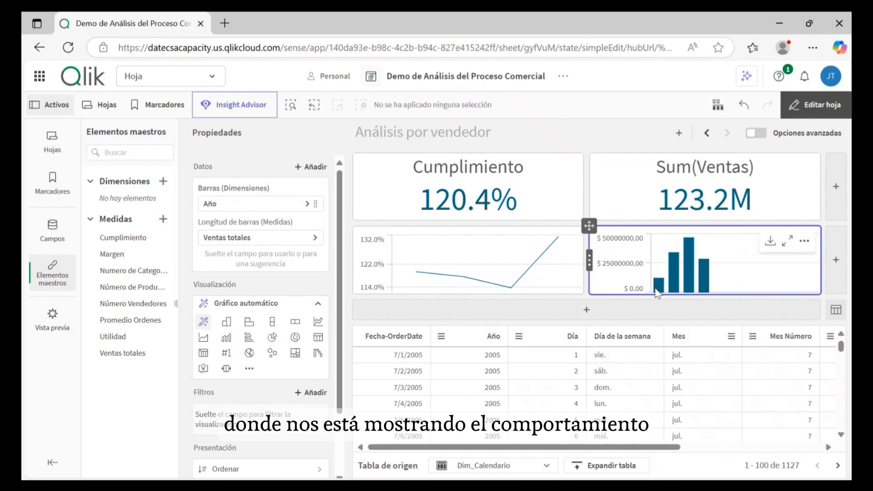
mouse_move(658, 293)
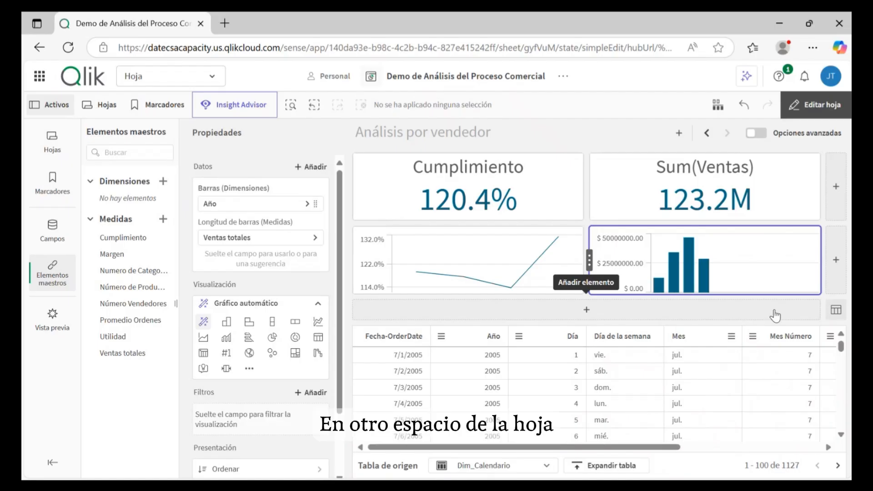
- Add a new section below the two charts as a table (Tabla) with Vendedor as its dimension
click(587, 311)
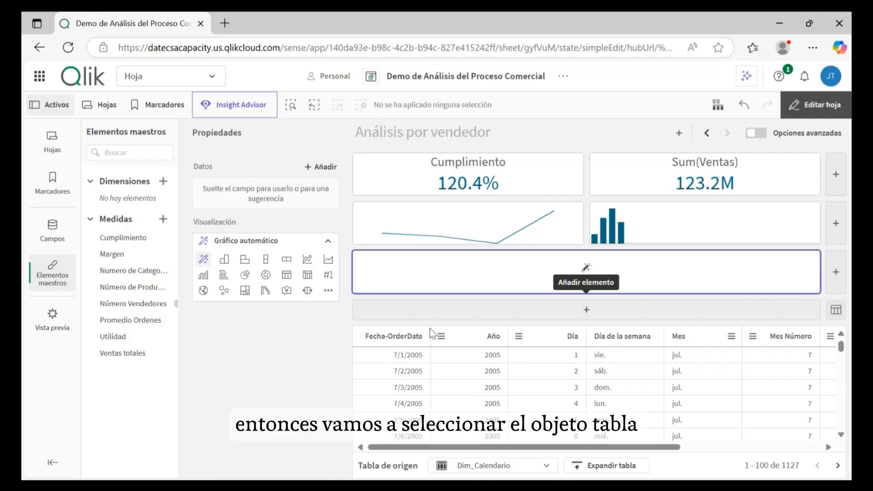
click(288, 275)
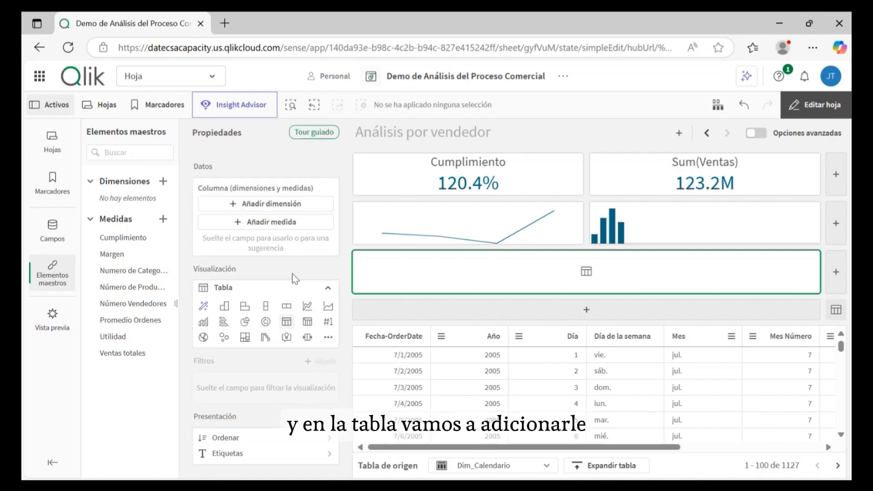
click(266, 203)
text(ve)
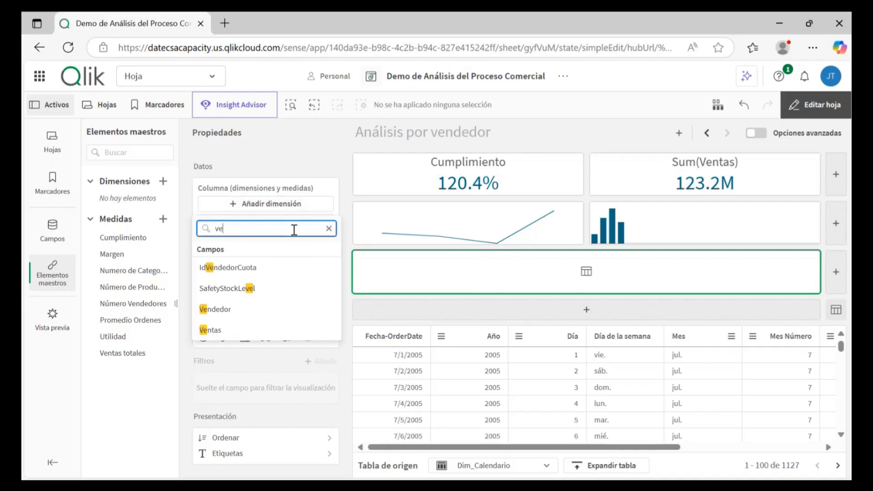
click(230, 310)
- Add the Ventas totales master measure and the Costos field aggregated as Sum(Costos) to the seller table
click(249, 218)
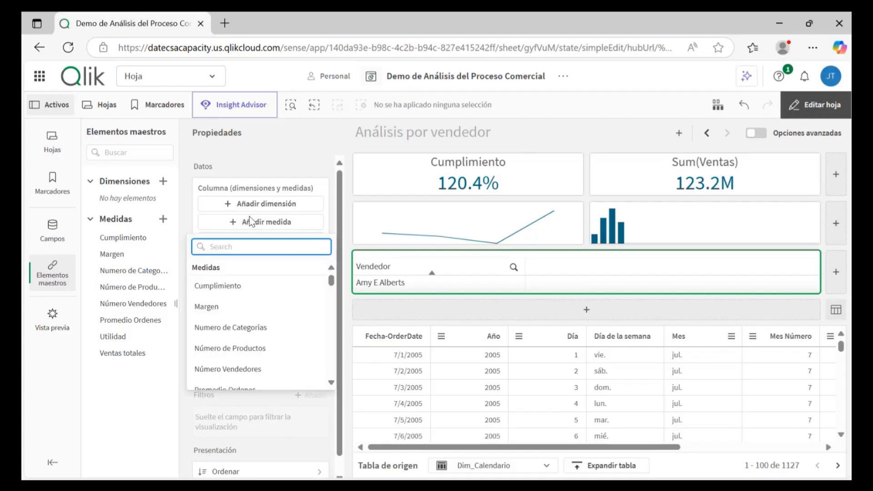
text(ve)
click(236, 309)
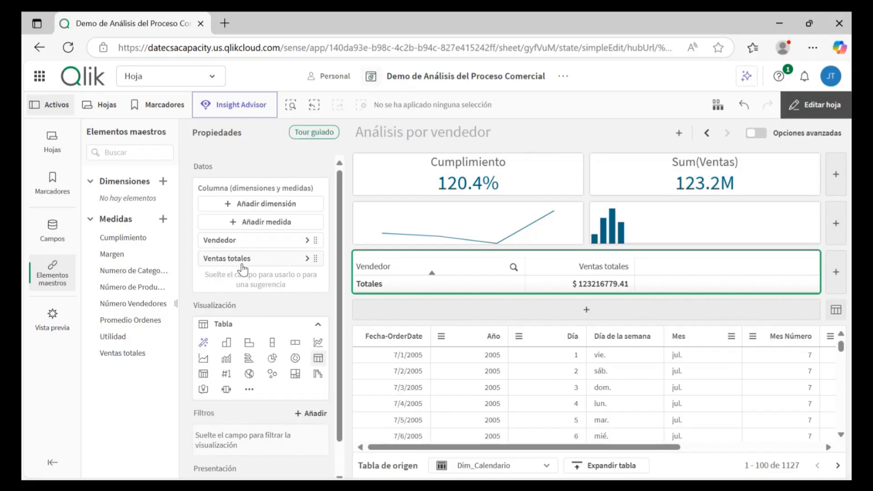
click(255, 222)
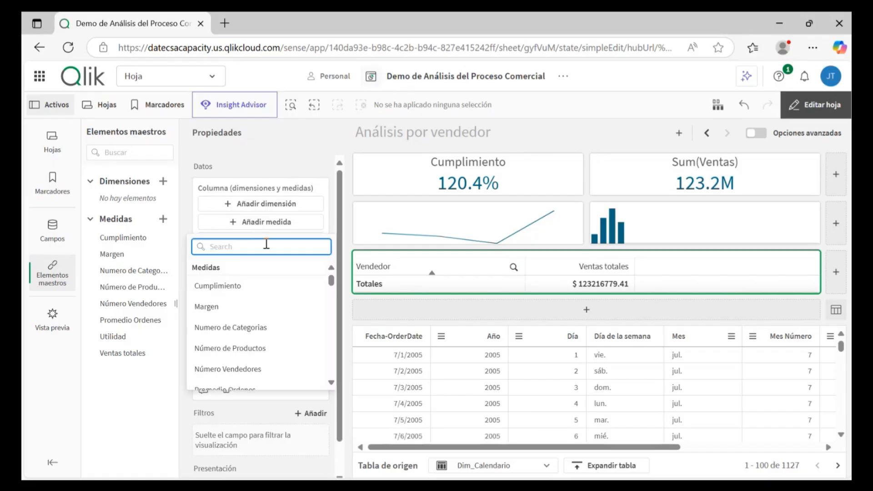
text(c)
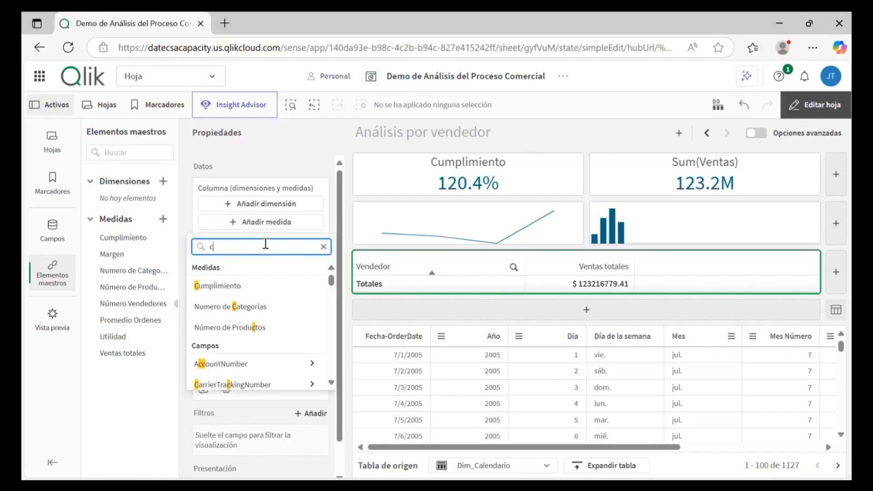
text(os)
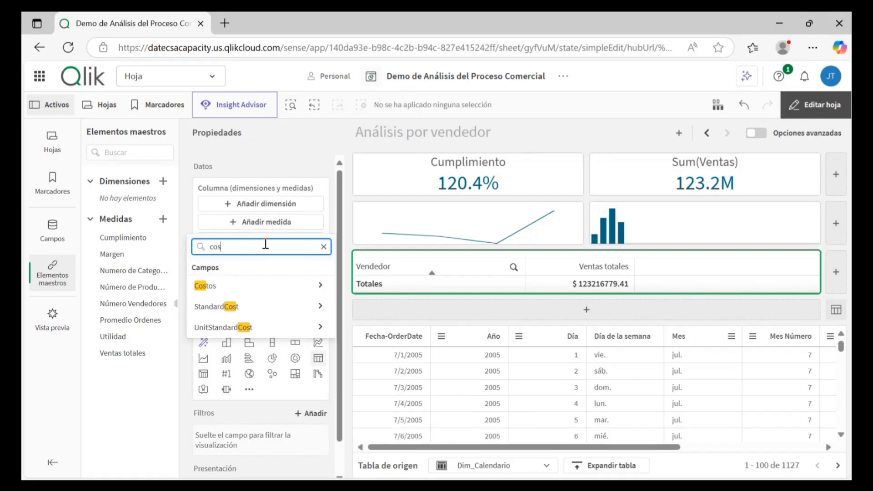
click(238, 288)
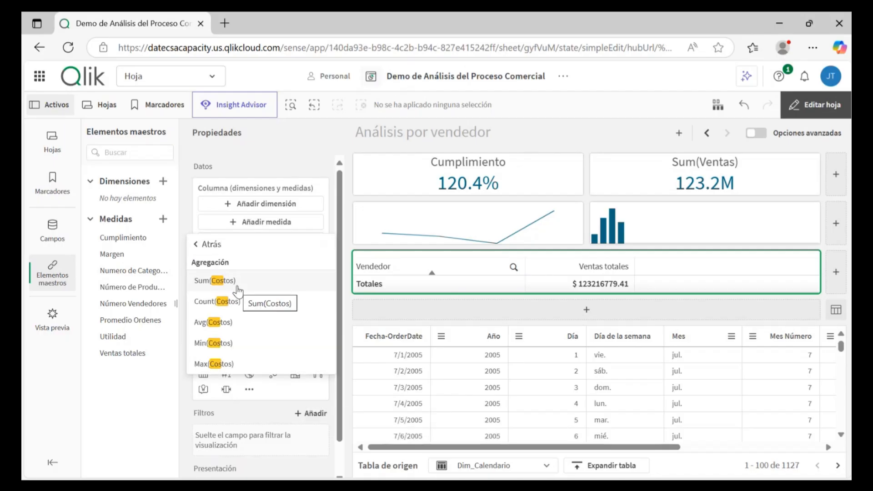
click(201, 284)
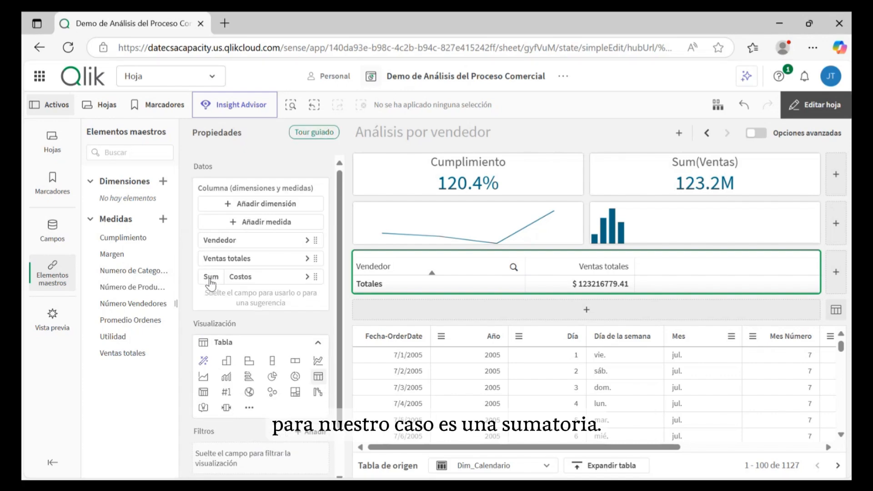
- Add the Utilidad master measure to the seller table and try to add the Margen measure
click(258, 223)
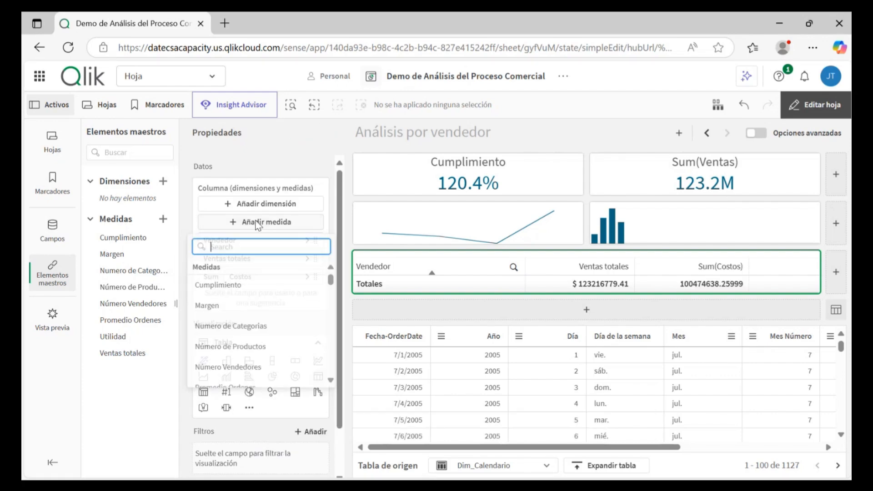
scroll(283, 341, down, 2)
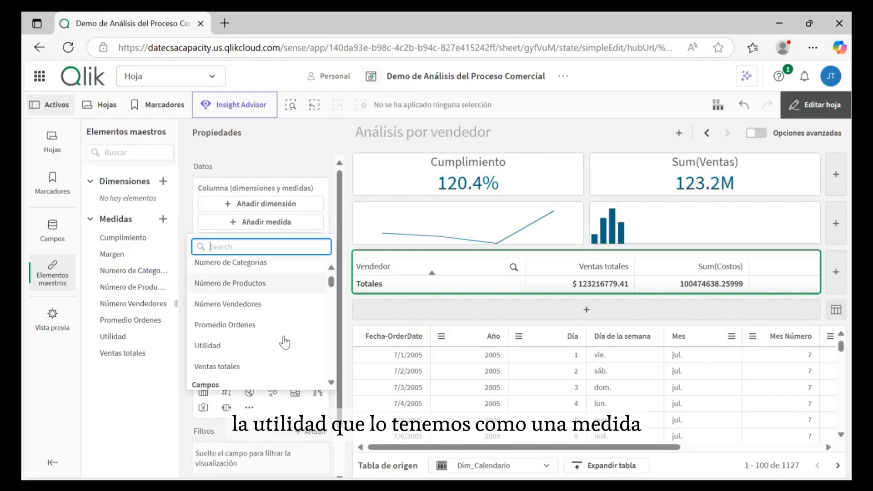
click(209, 348)
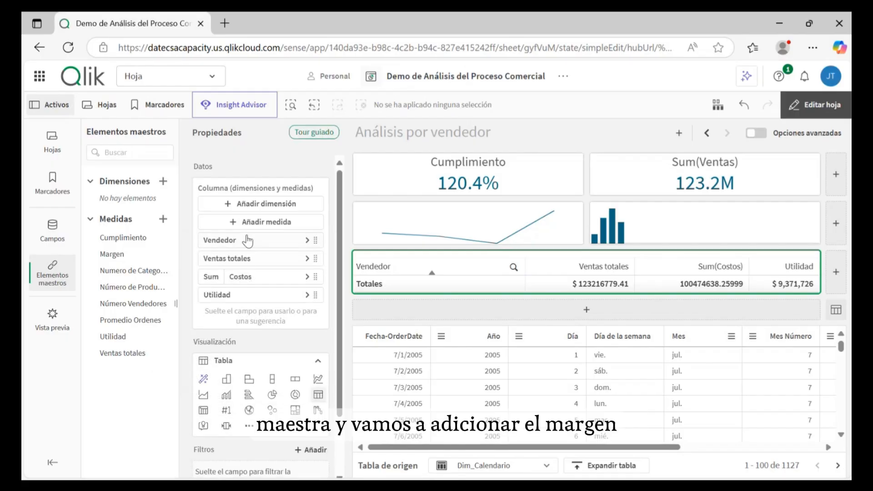
click(253, 223)
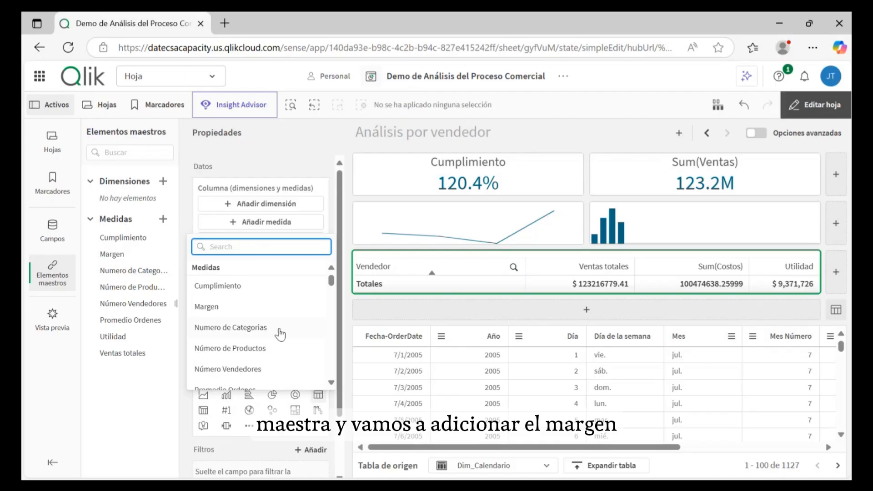
click(212, 306)
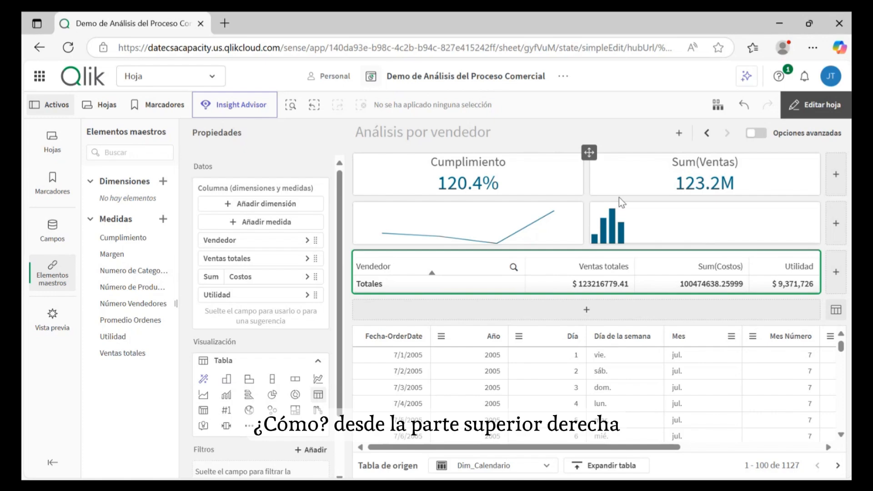
- View the sheet outside edit mode, and back in editing view the label options of the Cumplimiento KPI
click(821, 112)
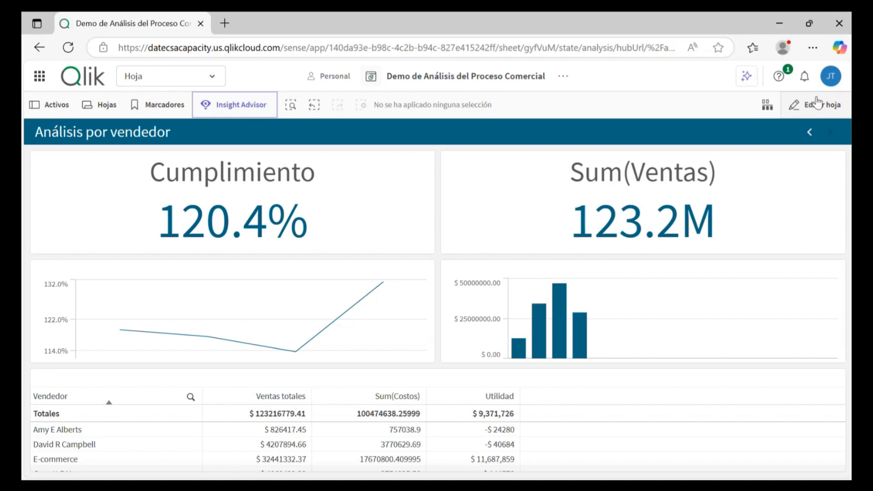
click(812, 109)
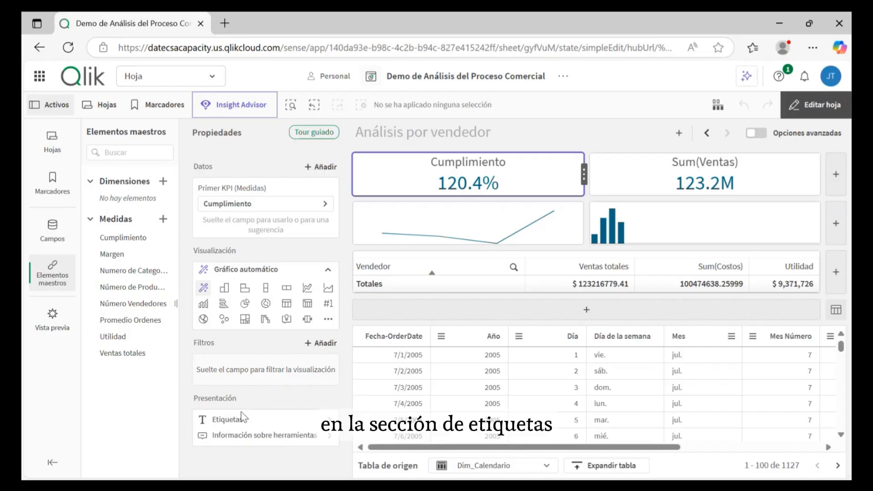
click(239, 420)
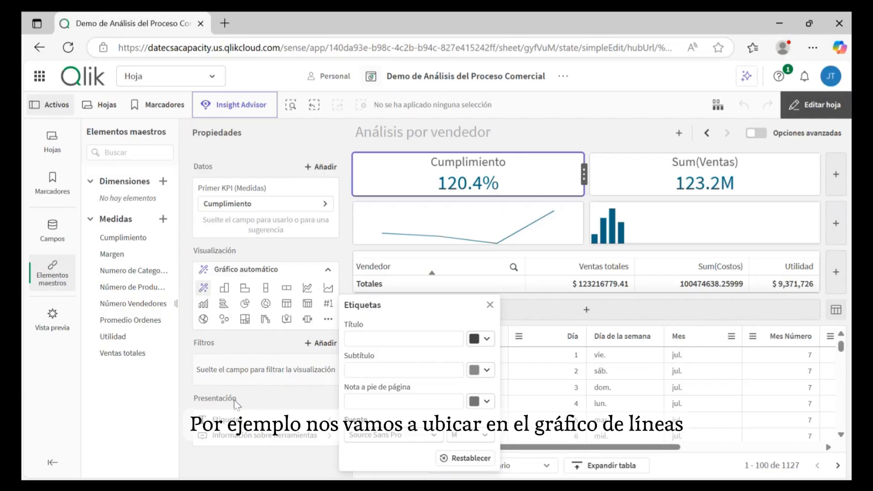
click(448, 209)
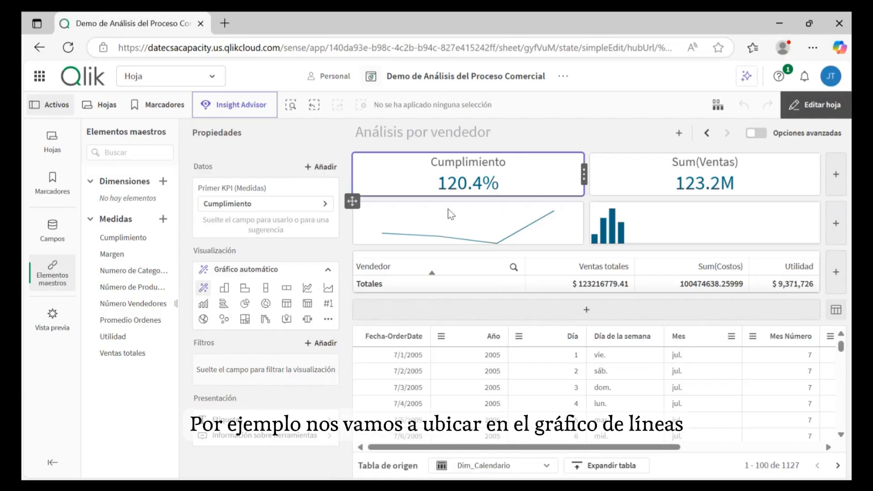
- Give the line chart the title "Cumplimiento" in its label settings
click(449, 209)
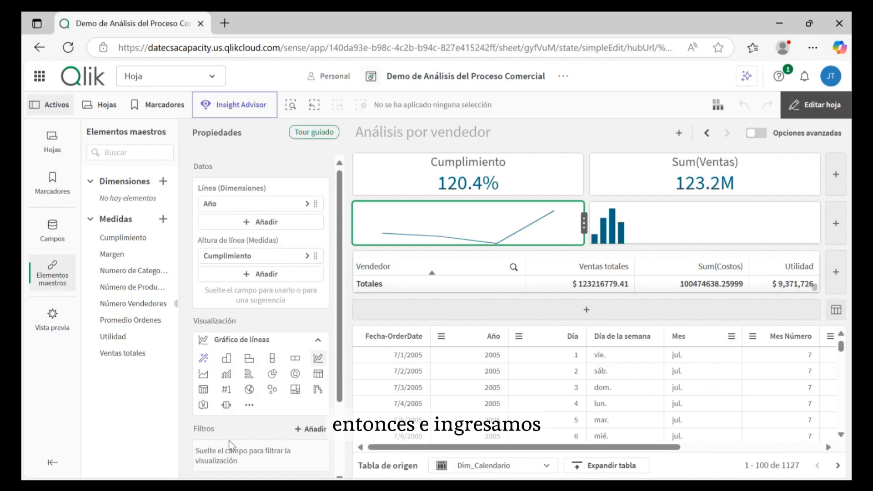
scroll(237, 426, down, 3)
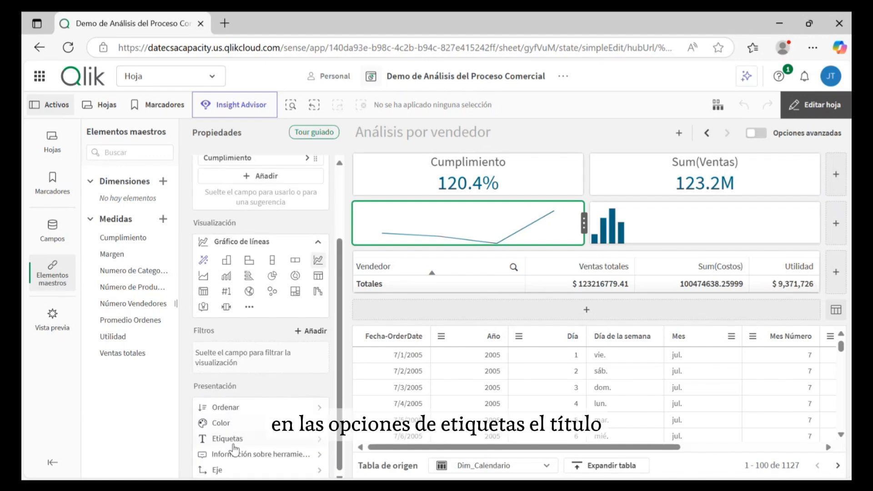
click(233, 439)
click(378, 263)
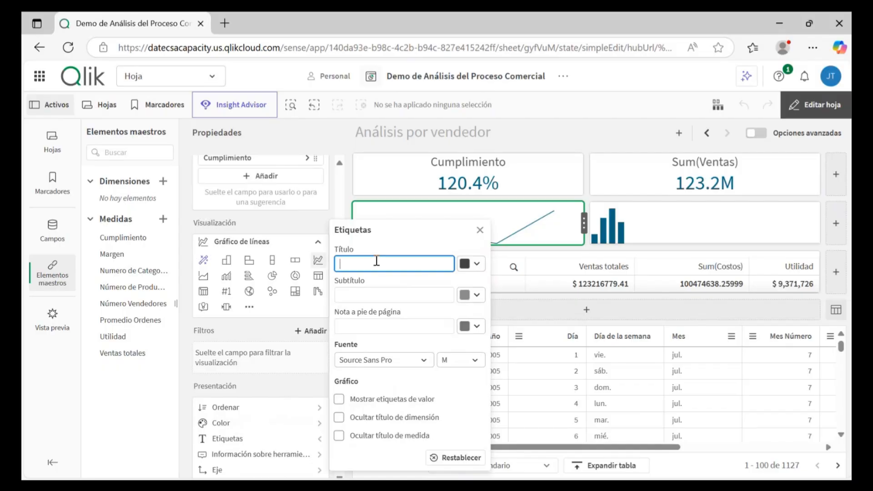
text(C)
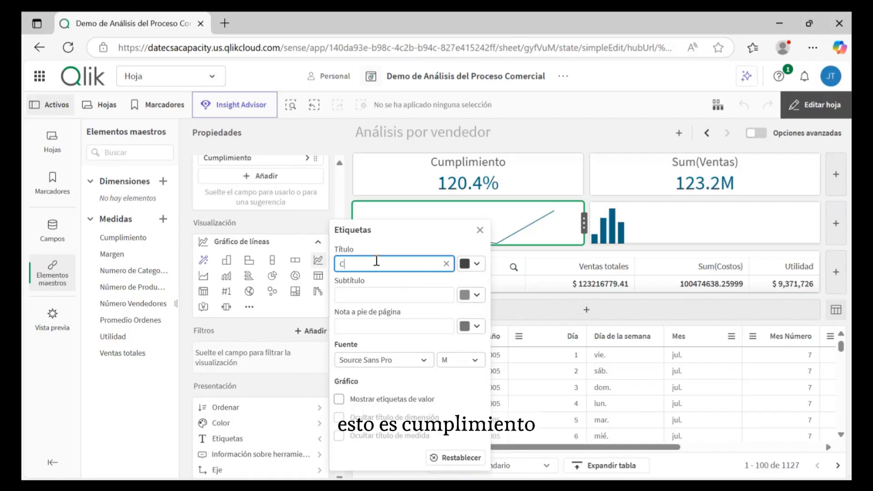
text(umplimiento)
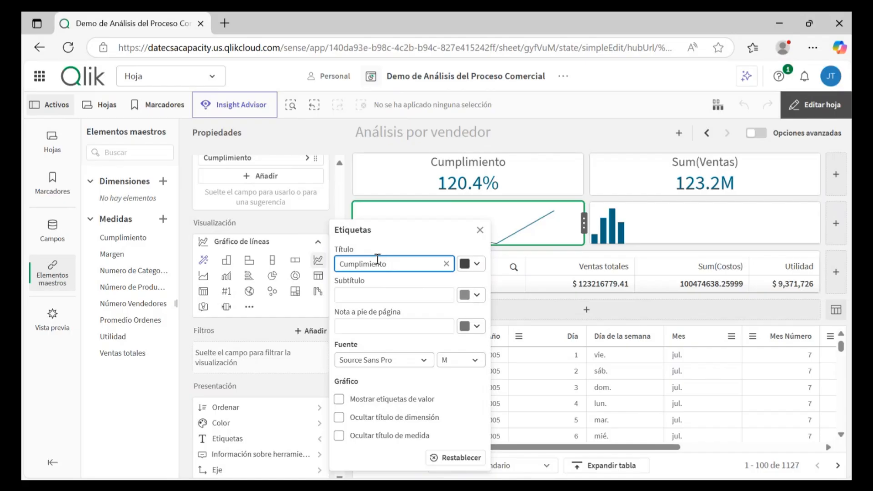
- Complete the line chart's title as "Cumplimiento por año" and turn on its value labels
text( por año)
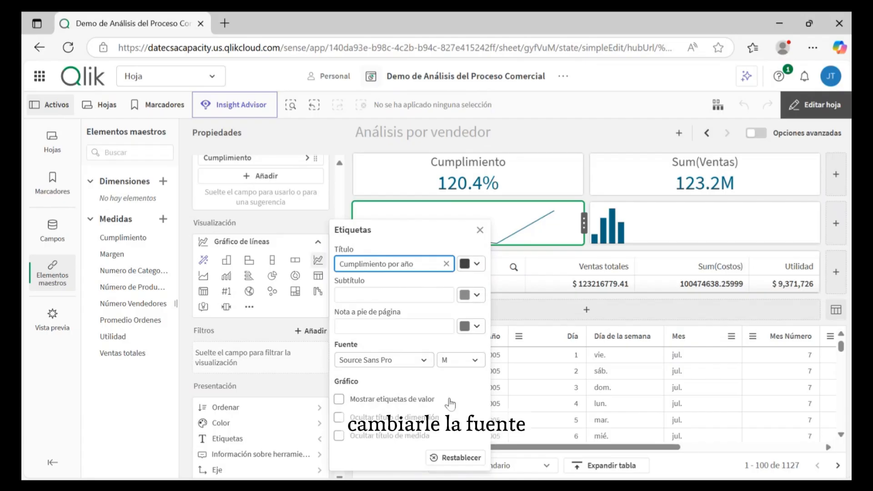
click(339, 400)
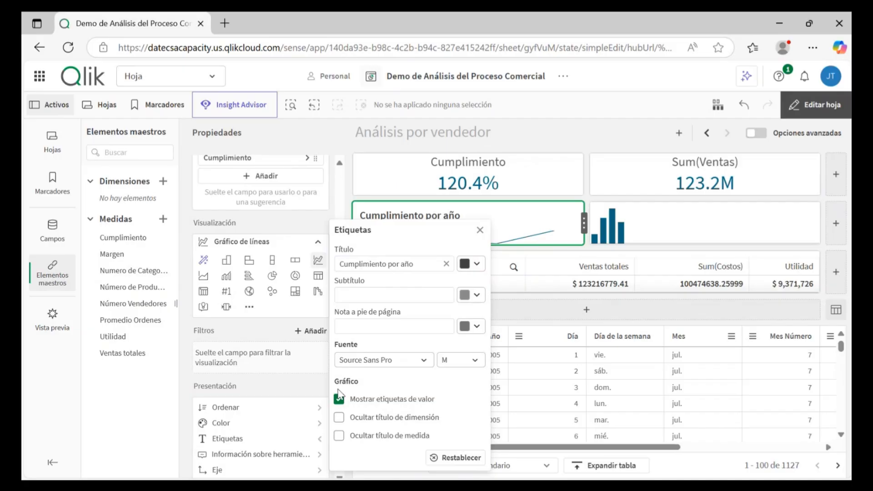
- Title the bar chart "Ranking de ventas por año" and turn on its value labels
click(667, 233)
click(668, 235)
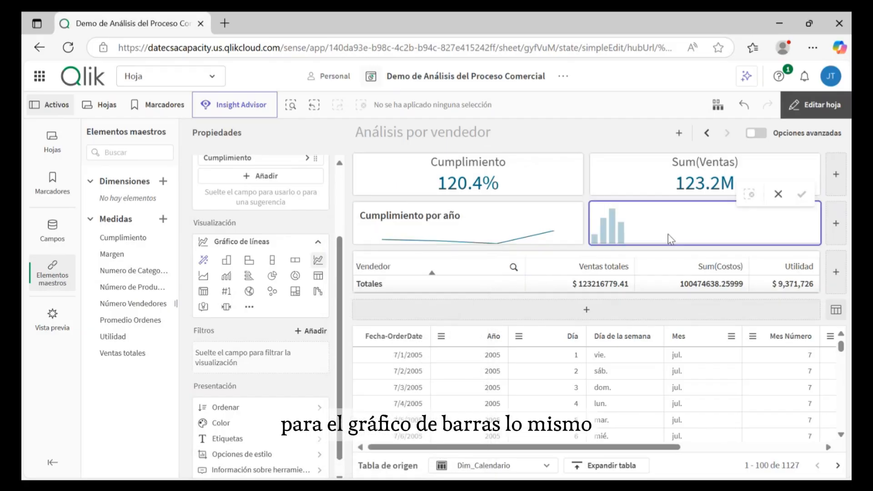
click(775, 199)
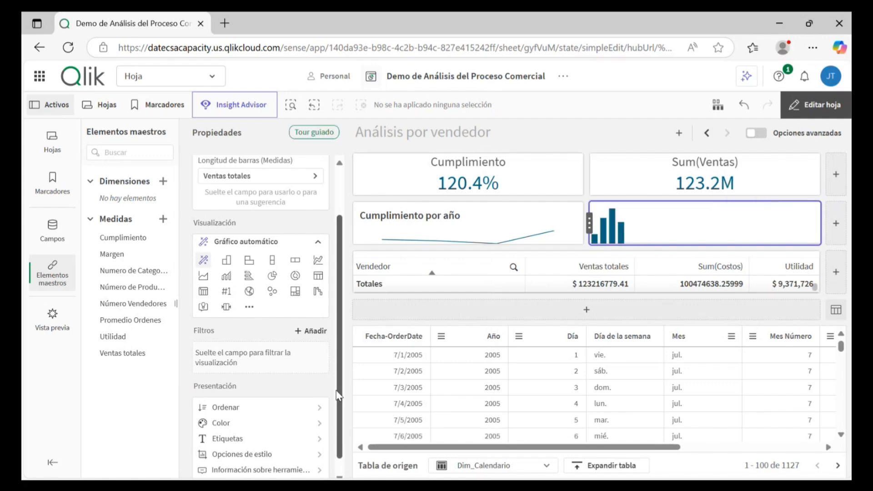
click(252, 440)
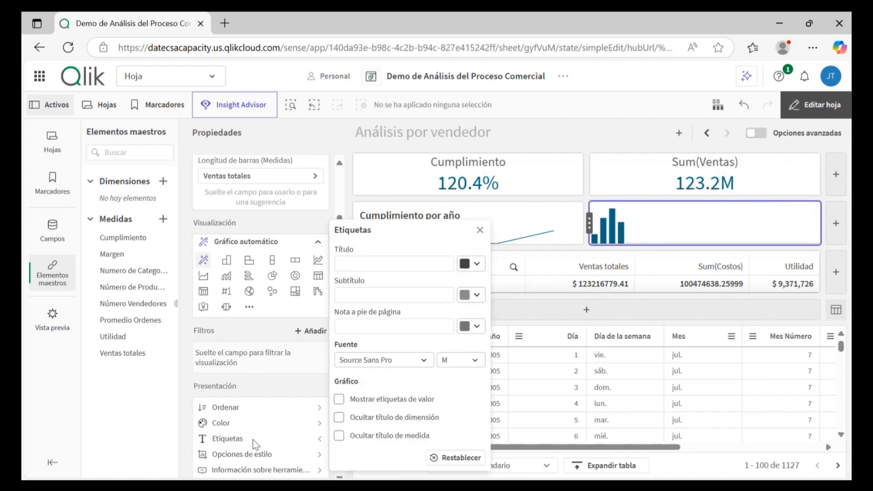
click(405, 263)
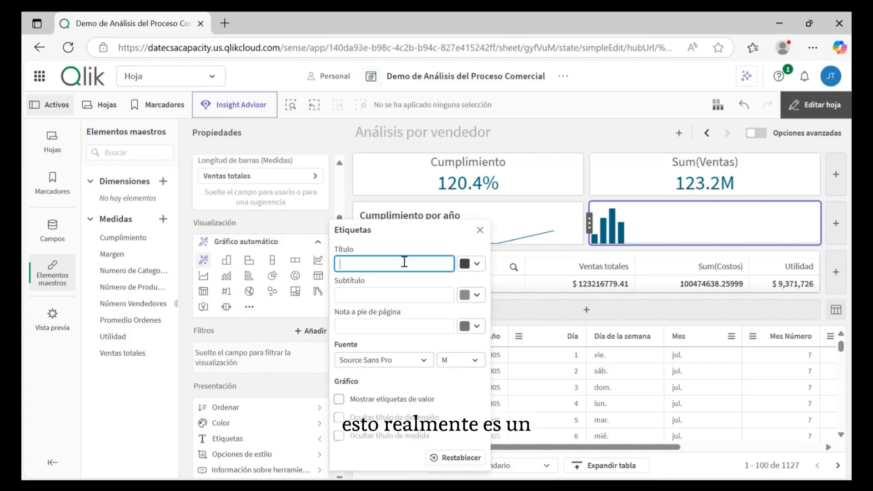
text(Ra)
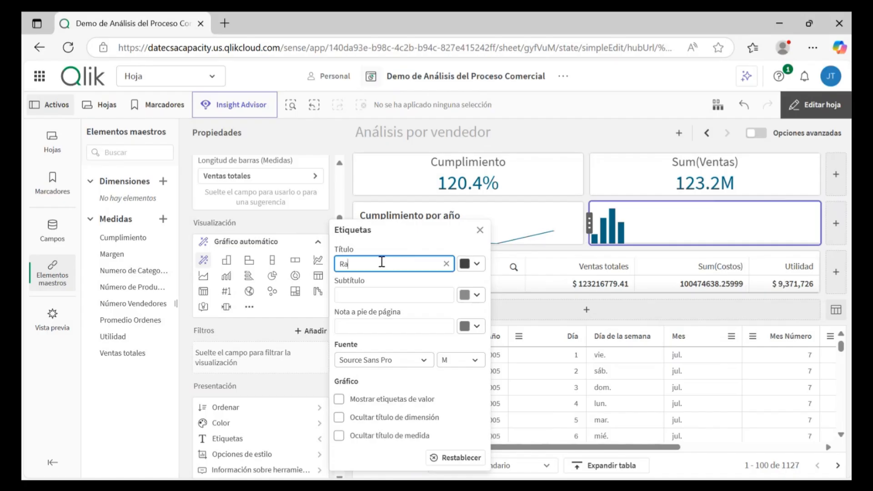
text(nking de)
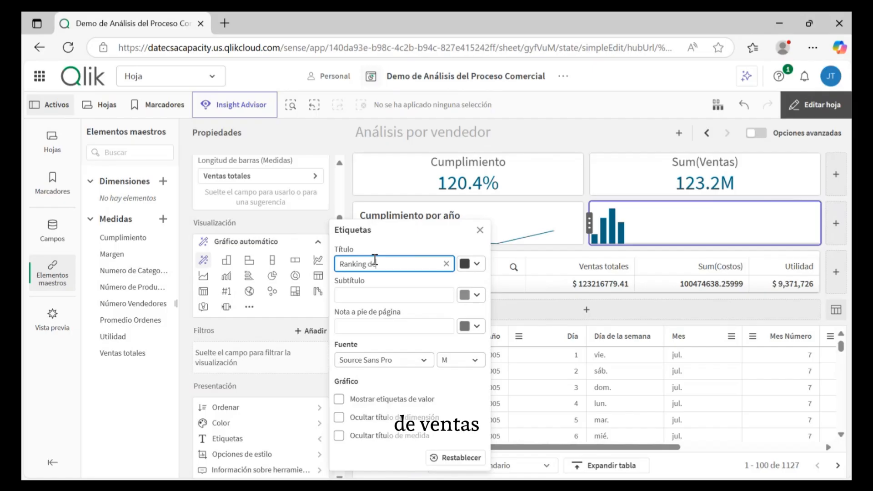
text( ventas )
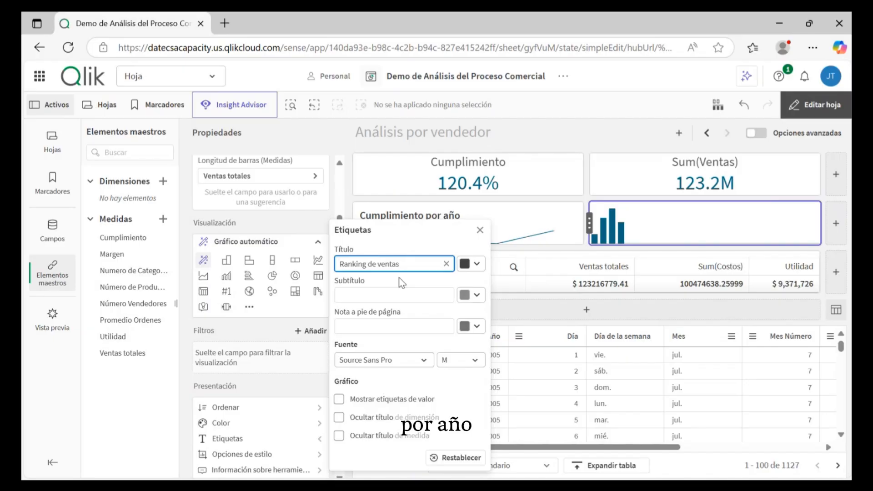
text(por añ)
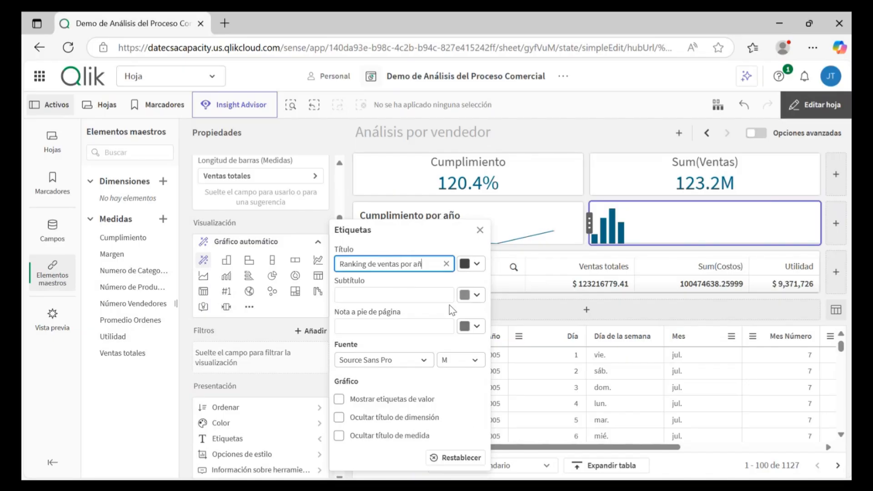
text(o)
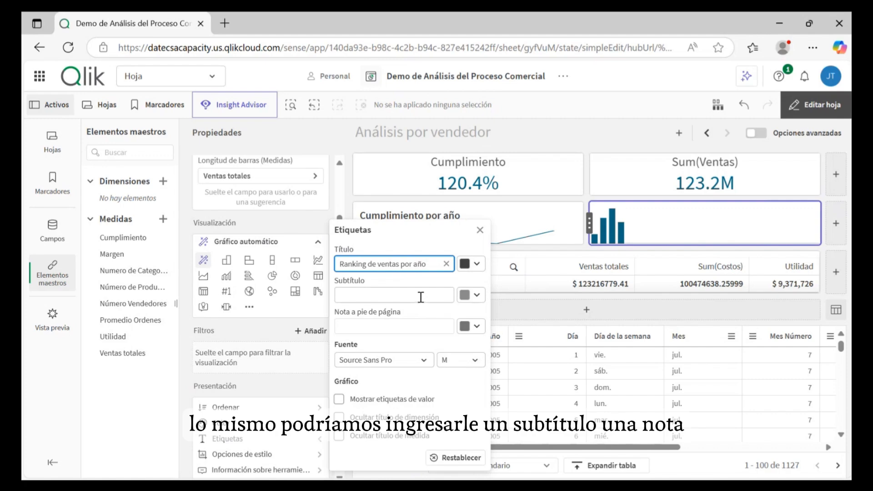
click(338, 402)
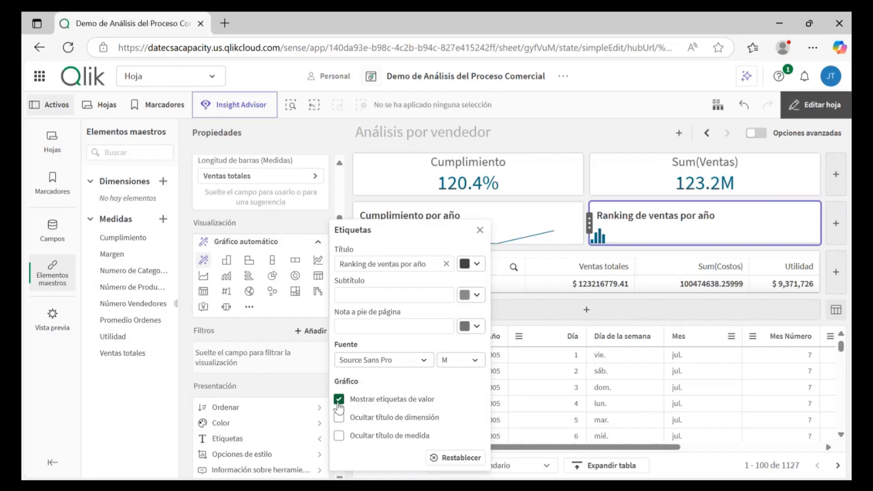
click(542, 137)
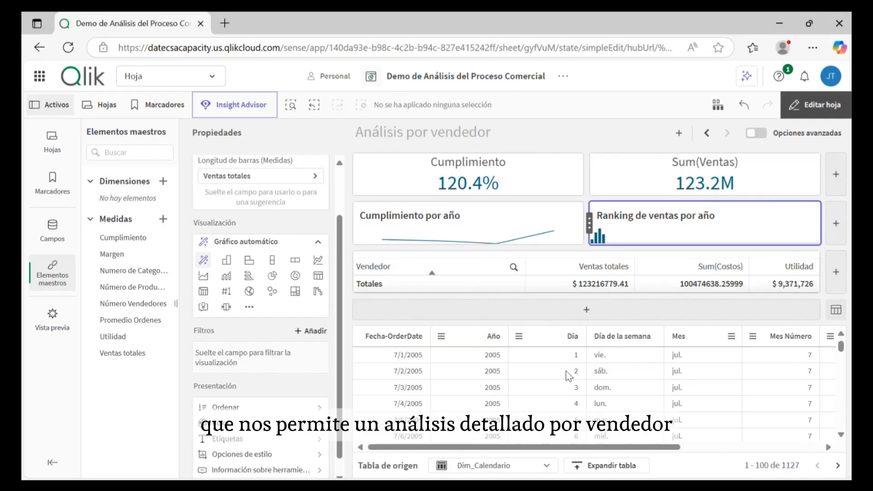
- View the sheet outside edit mode, and back in editing enable the advanced options
click(810, 111)
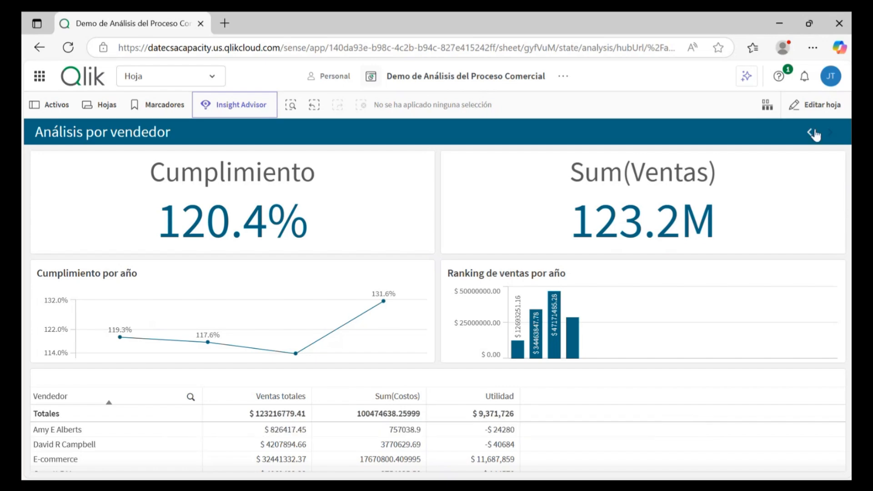
click(819, 111)
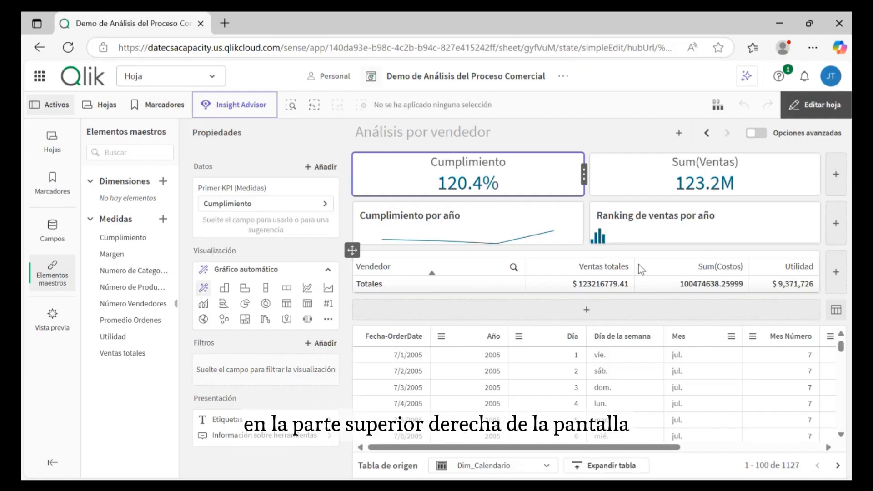
click(764, 134)
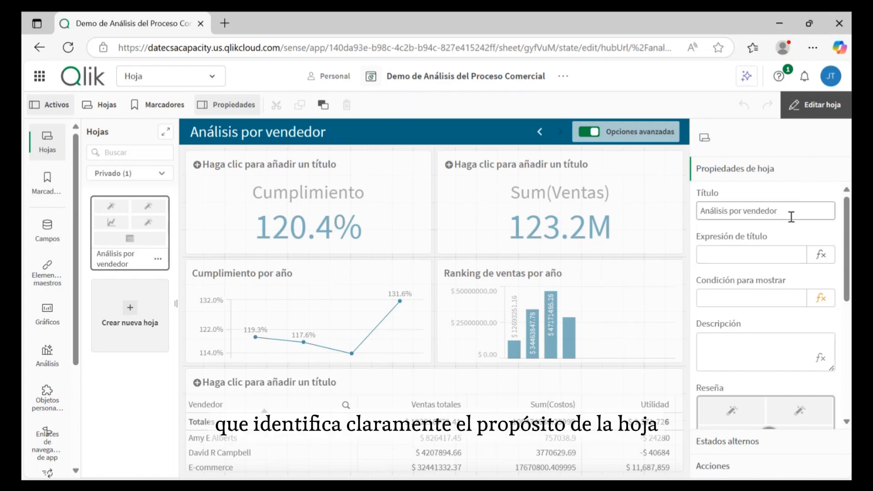
- Give the sheet the description "Análisis detallado de los indicadores principales por vendedor como cumplimiento y ventas"
click(739, 342)
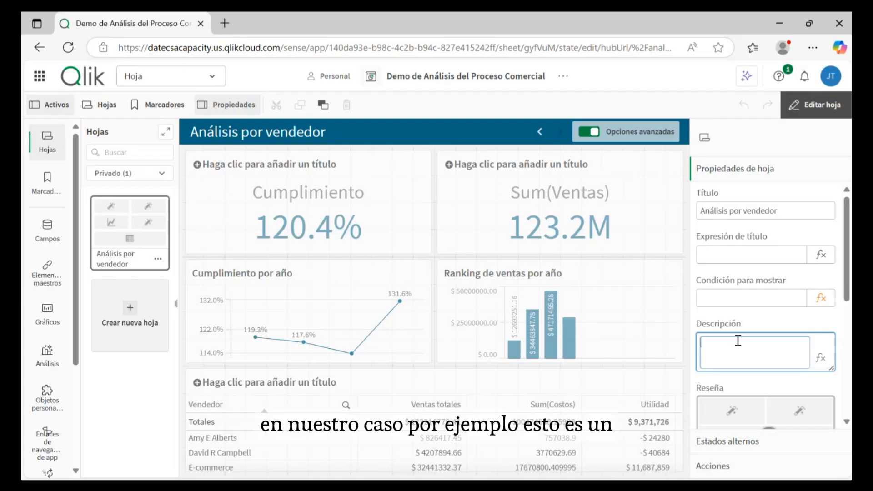
text(Aná)
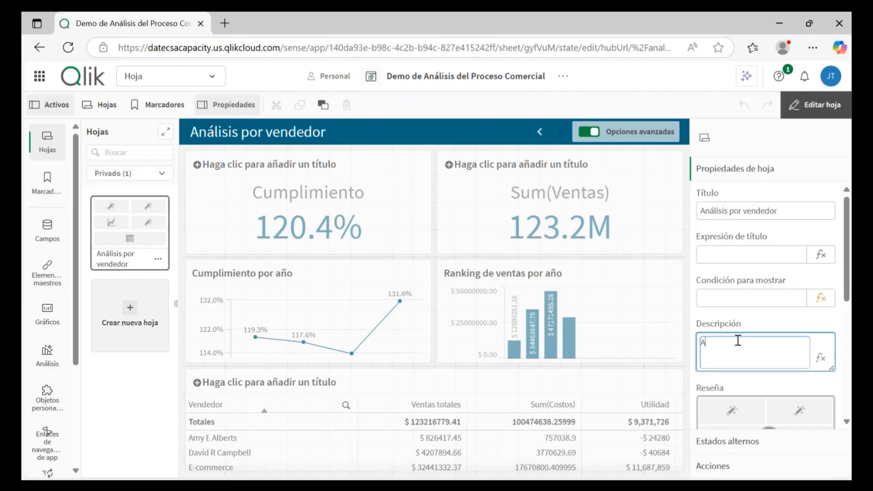
text(isis detallado de los )
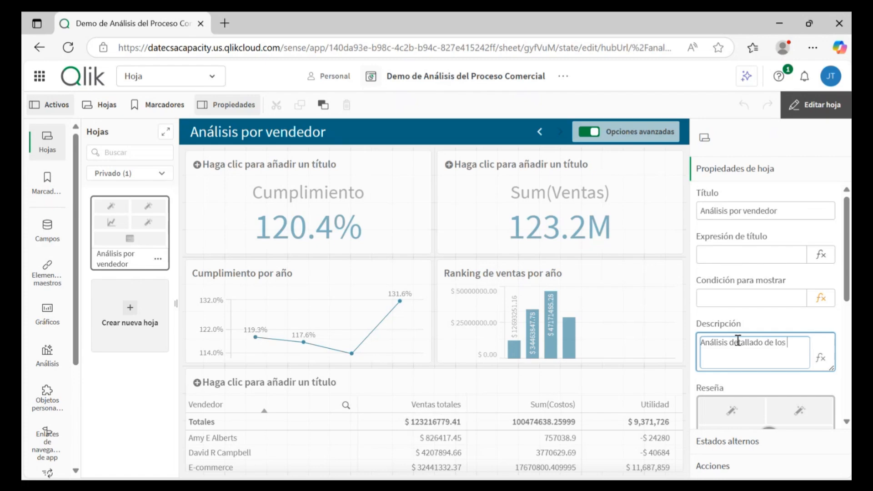
text(indicadores pricip)
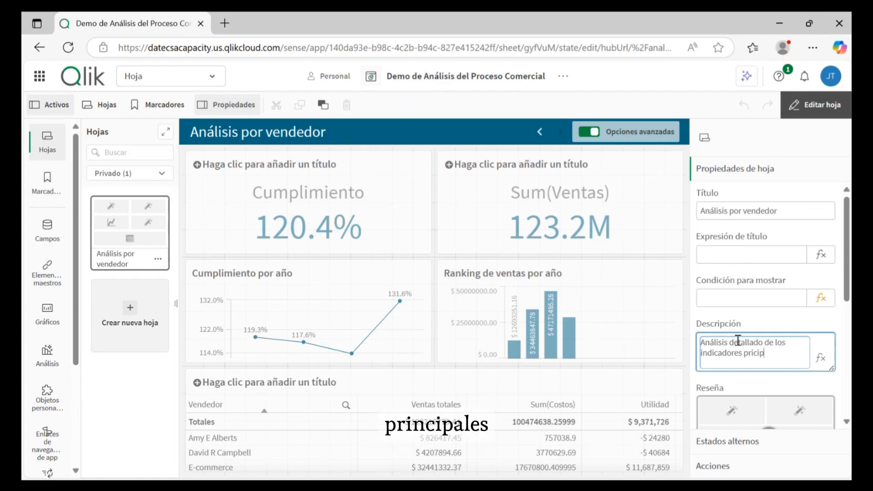
text(ales)
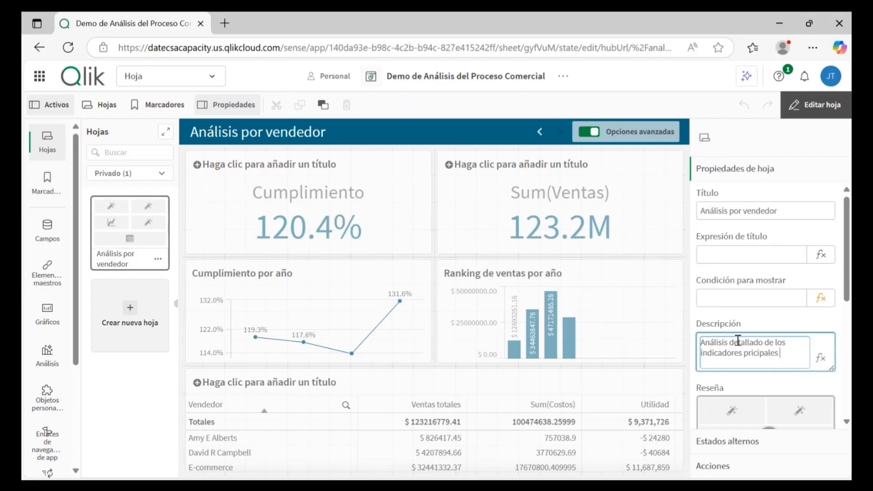
text( por vendedor como)
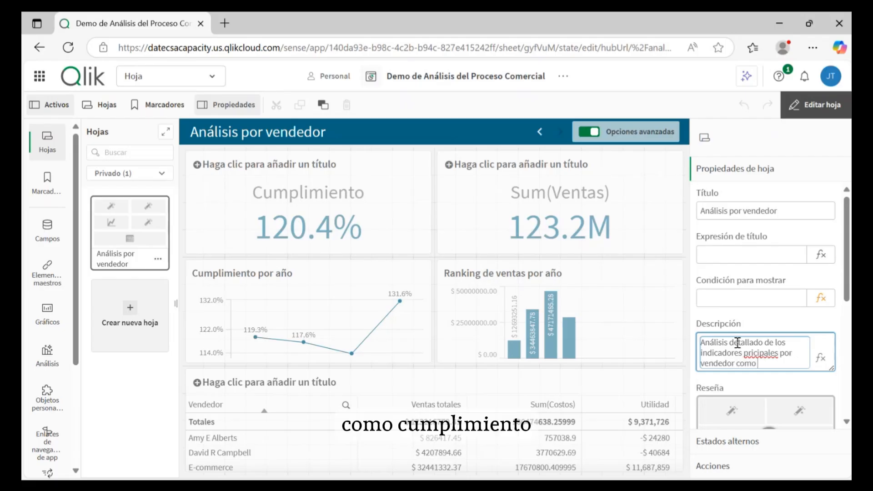
text( cumplim)
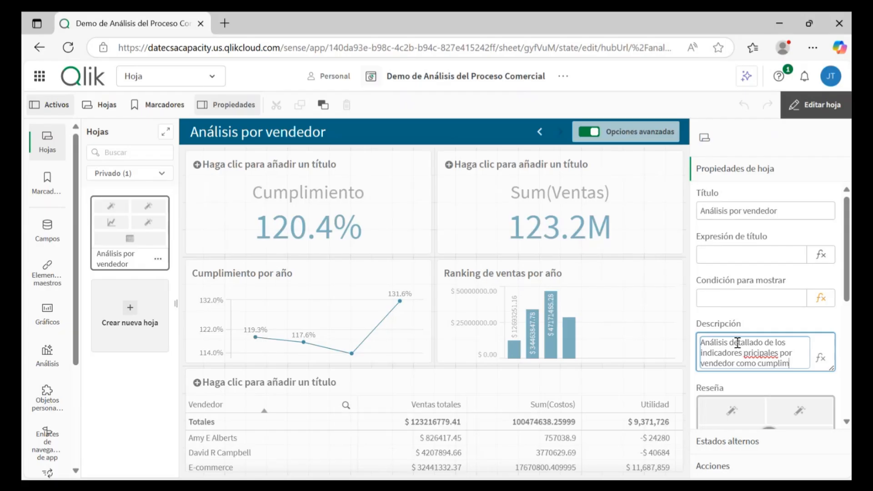
text(iento y ventas)
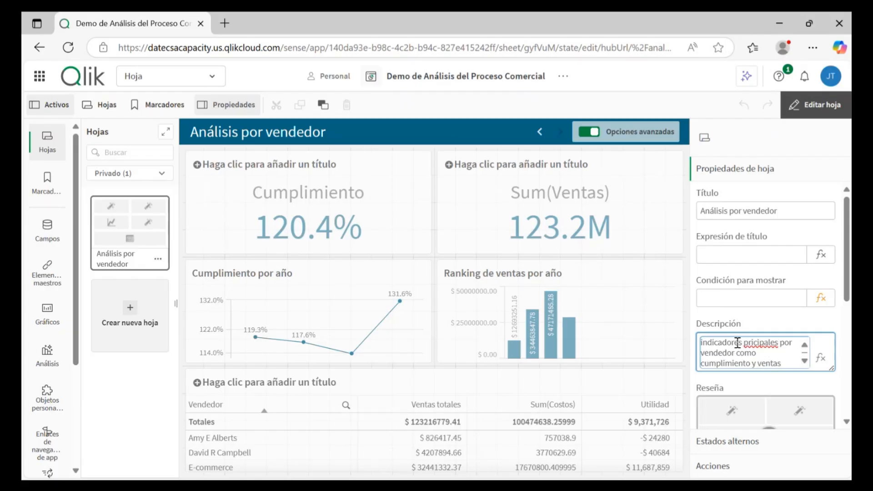
click(755, 344)
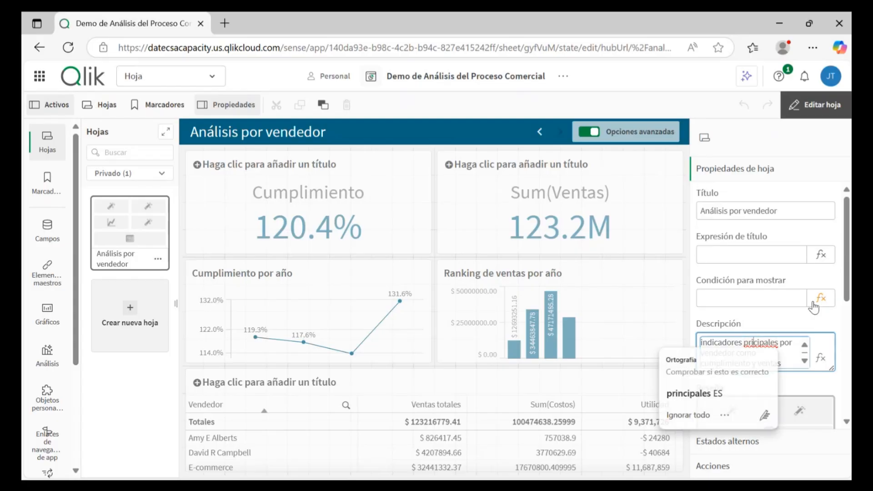
text(n)
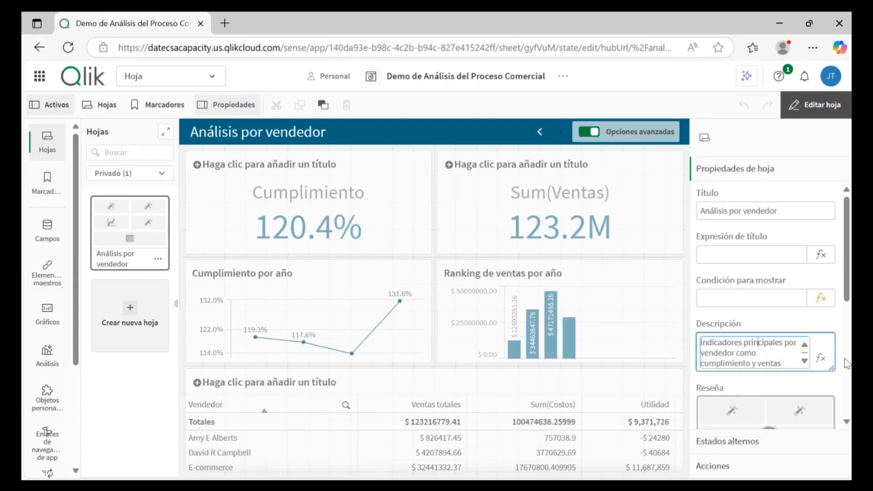
- Enable the Ampliar hoja setting in the sheet properties and extend the sheet once for more canvas space
scroll(819, 300, down, 2)
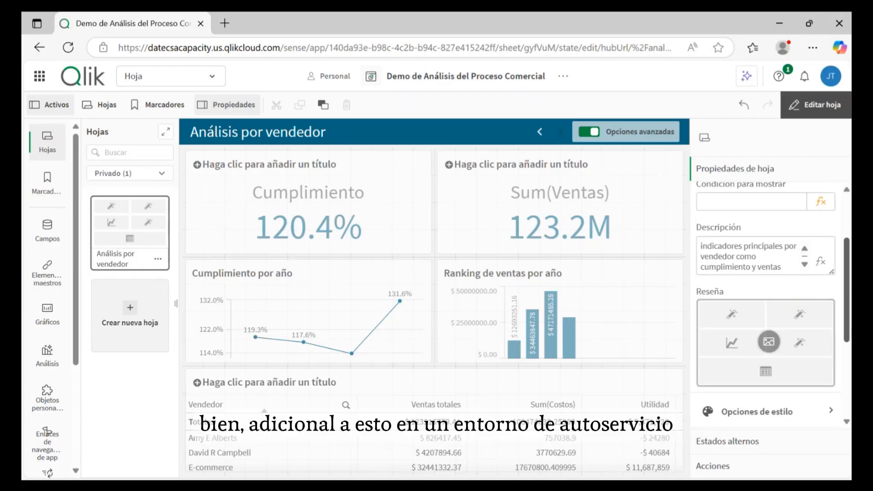
scroll(768, 300, down, 1)
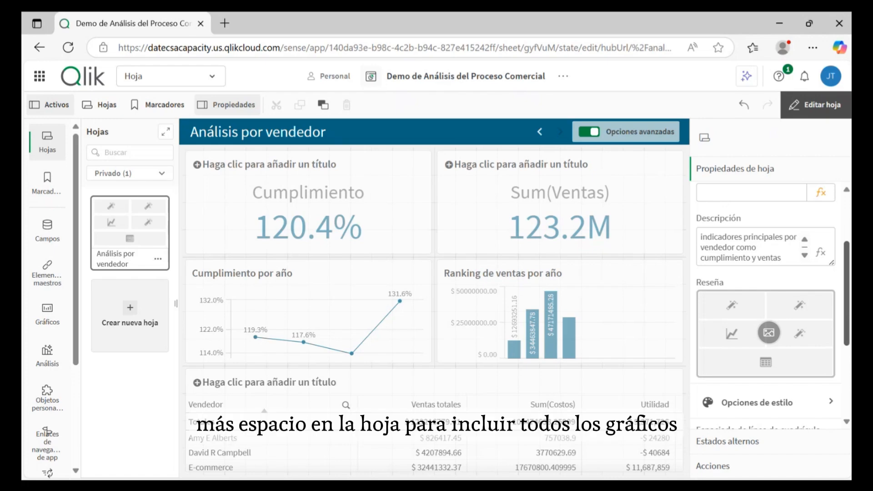
scroll(769, 300, down, 1)
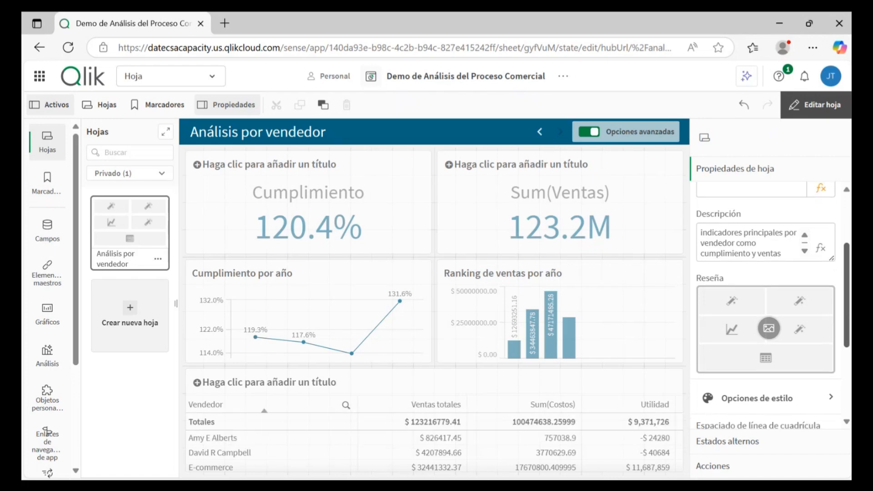
scroll(768, 305, down, 4)
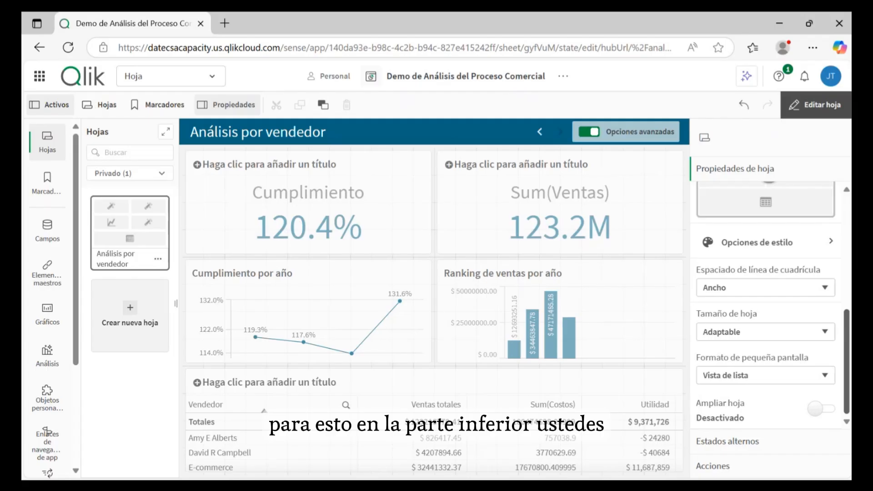
click(824, 409)
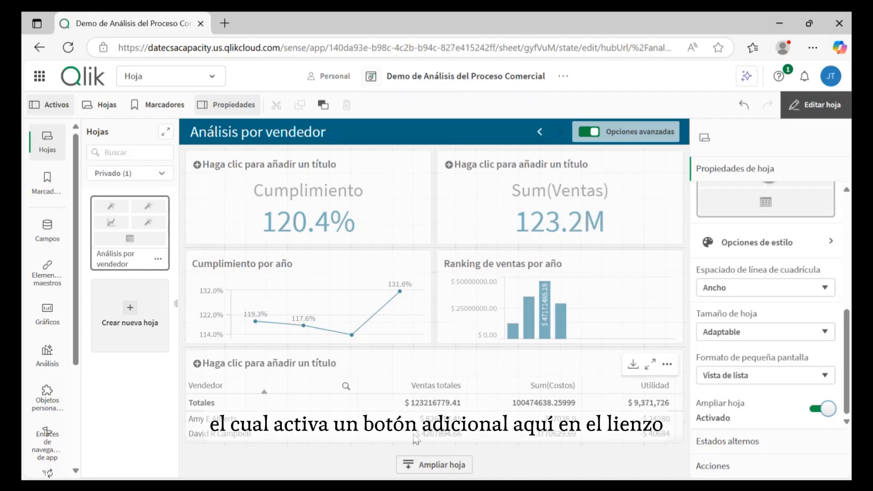
click(427, 466)
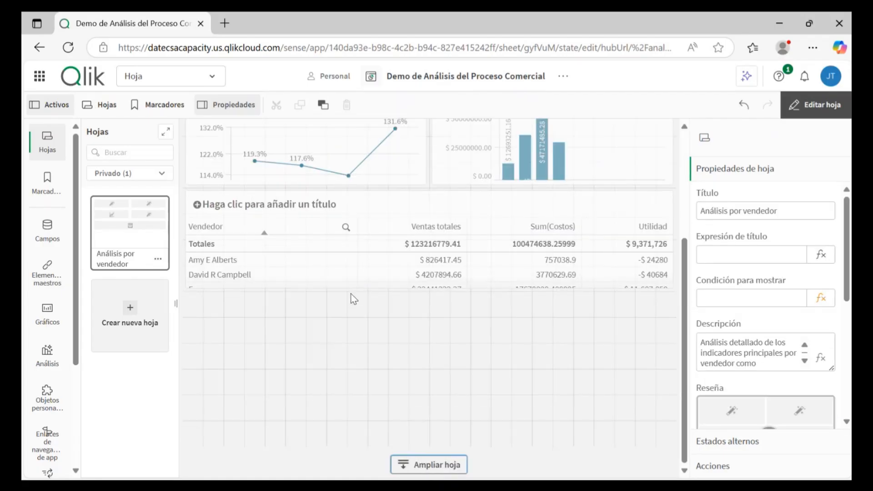
- Enlarge the seller table downward into the added canvas space, to 24 x 6 grid cells
click(352, 278)
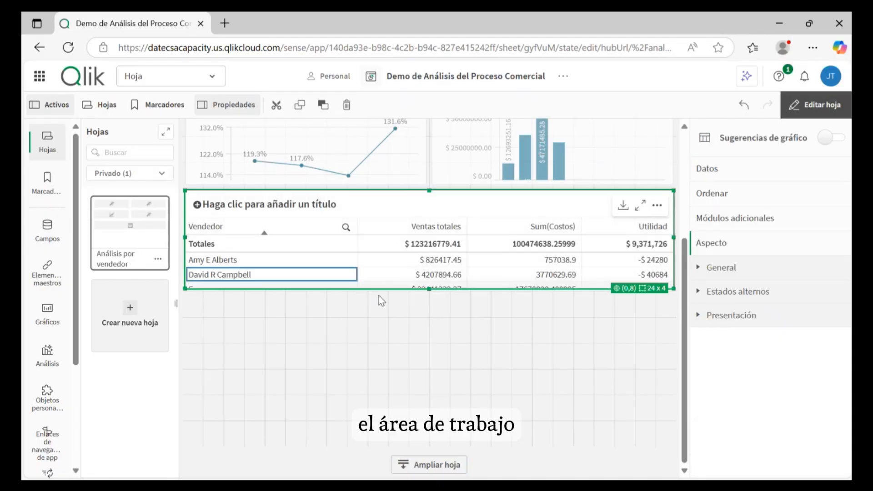
drag(430, 289, 429, 340)
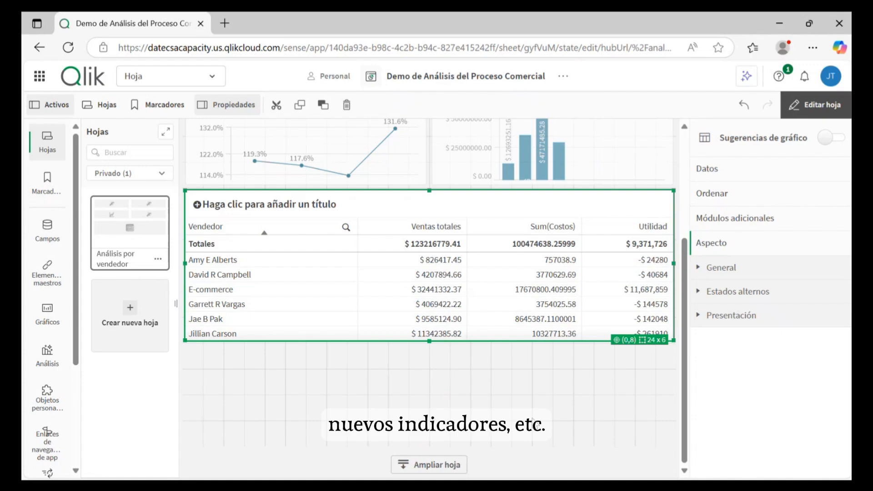
scroll(524, 424, up, 3)
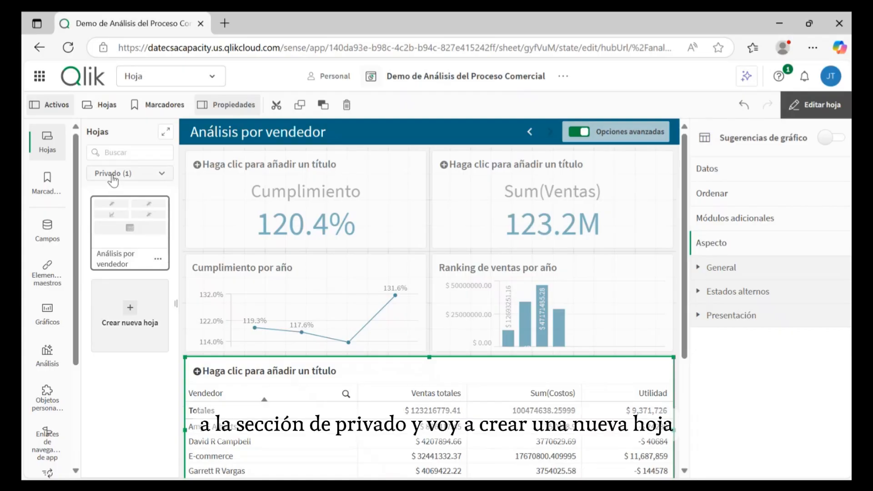
- Create a new private sheet in the app and name it "Análisis por cliente"
click(132, 311)
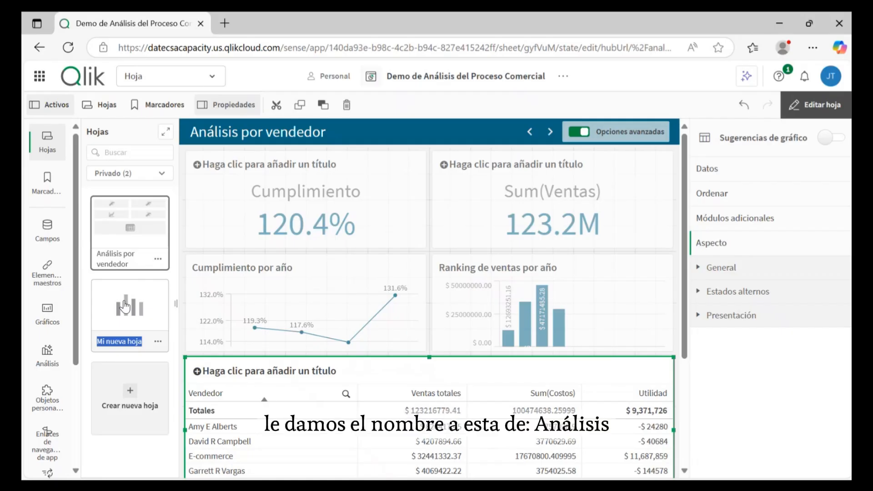
text(Aná)
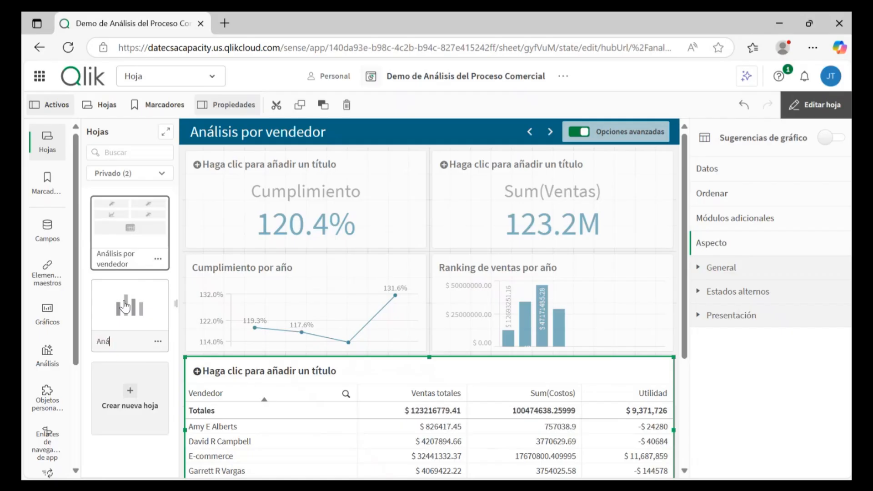
text(lisi)
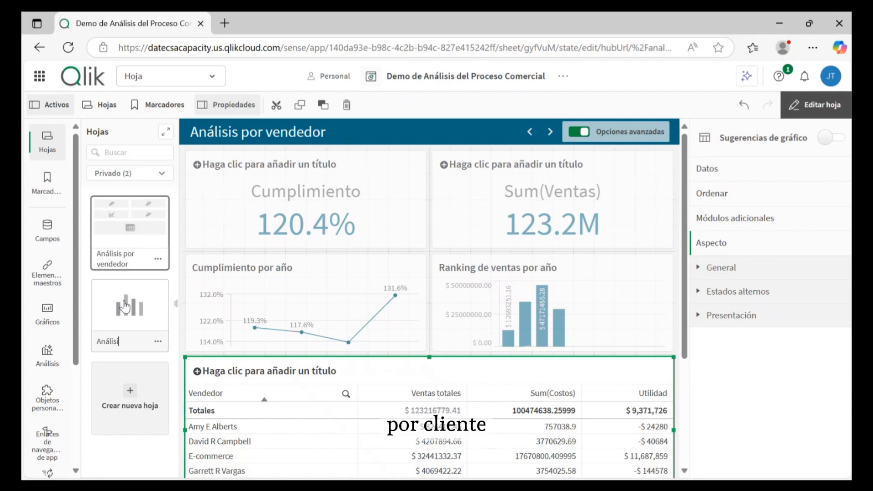
text(s por clie)
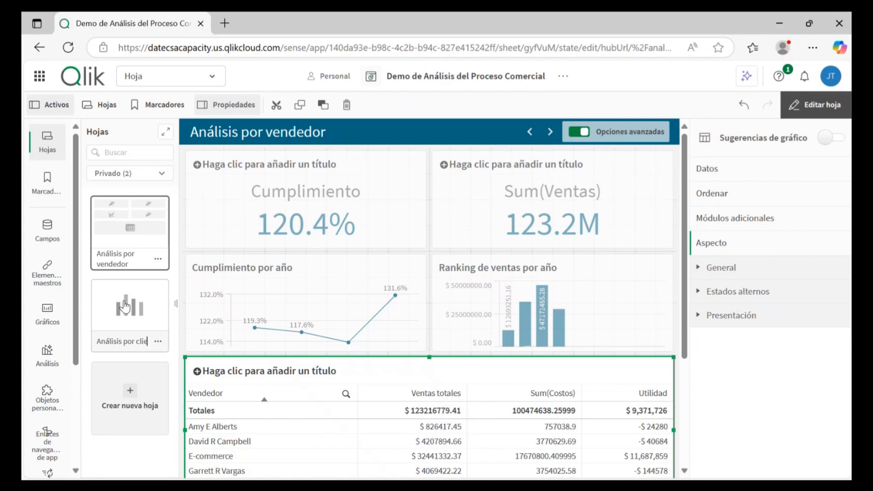
text(nte)
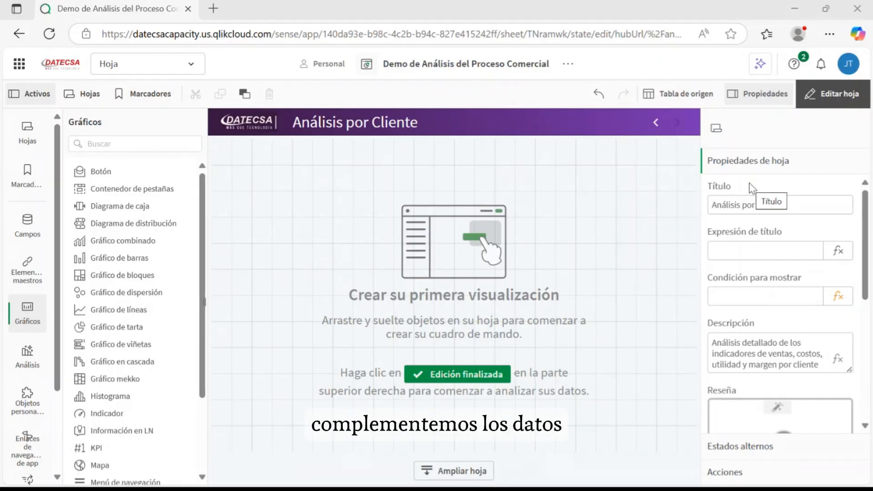
- Review the new sheet's description, thumbnail, grid spacing, sheet size and Ampliar hoja settings in its properties
click(782, 341)
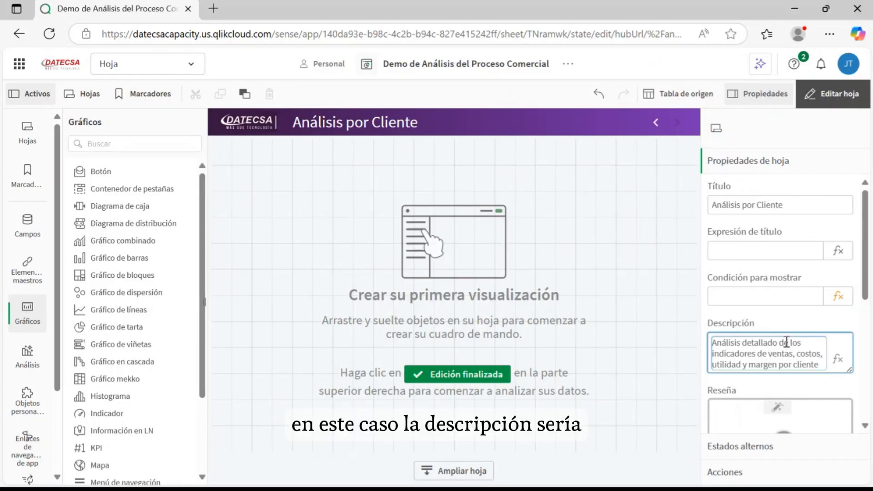
scroll(786, 342, down, 2)
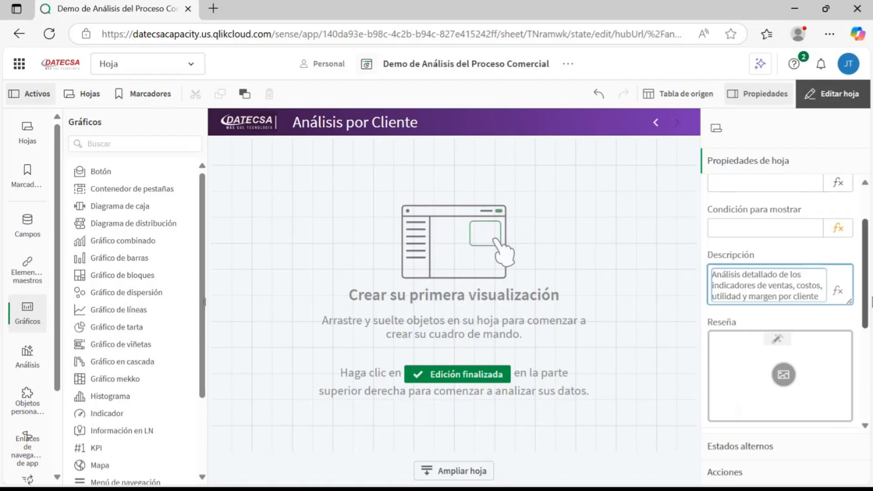
scroll(864, 273, down, 2)
scroll(870, 313, down, 2)
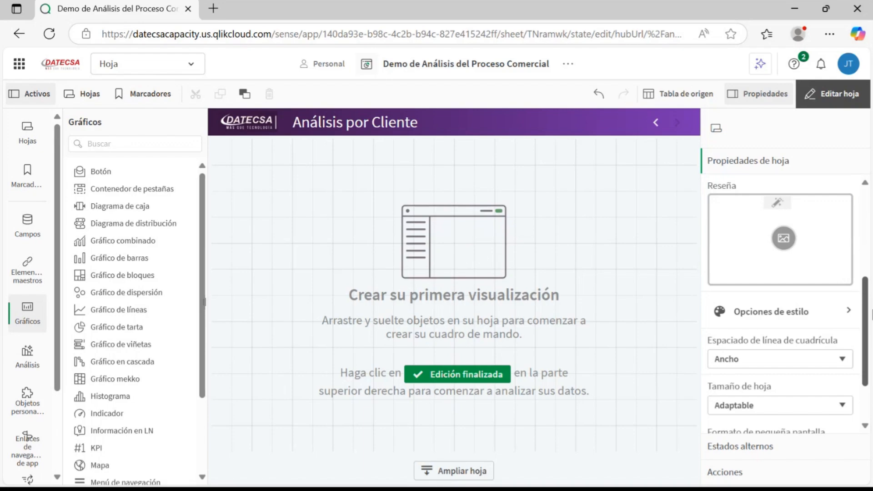
scroll(827, 377, down, 2)
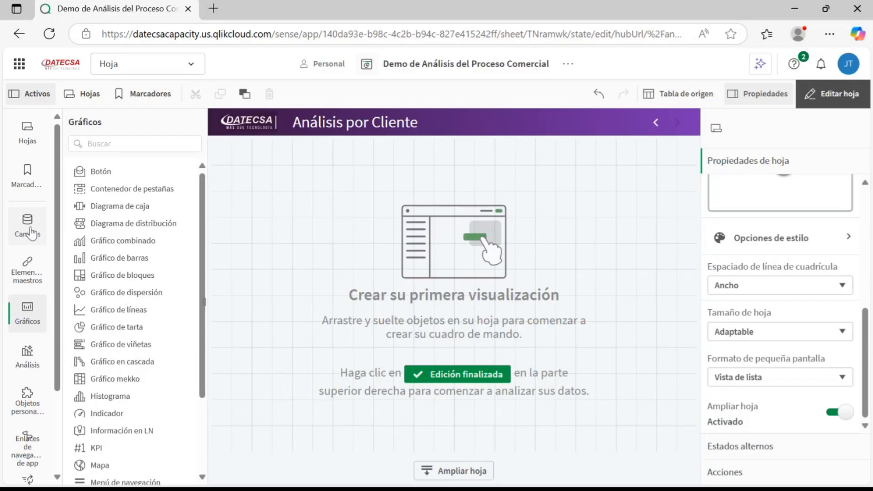
- Add the master measure Número de Clientes as a KPI of about 5 x 2 grid cells from column 4, with a Ventas totales KPI beside it
click(26, 275)
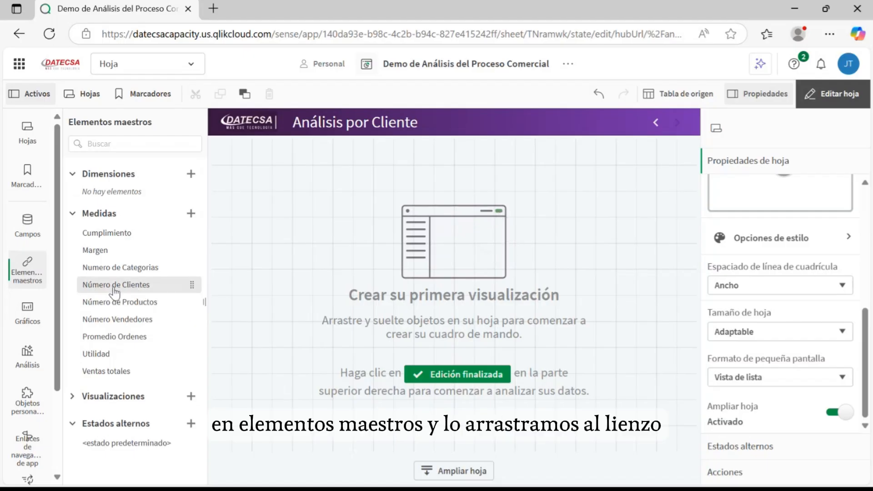
drag(115, 285, 370, 182)
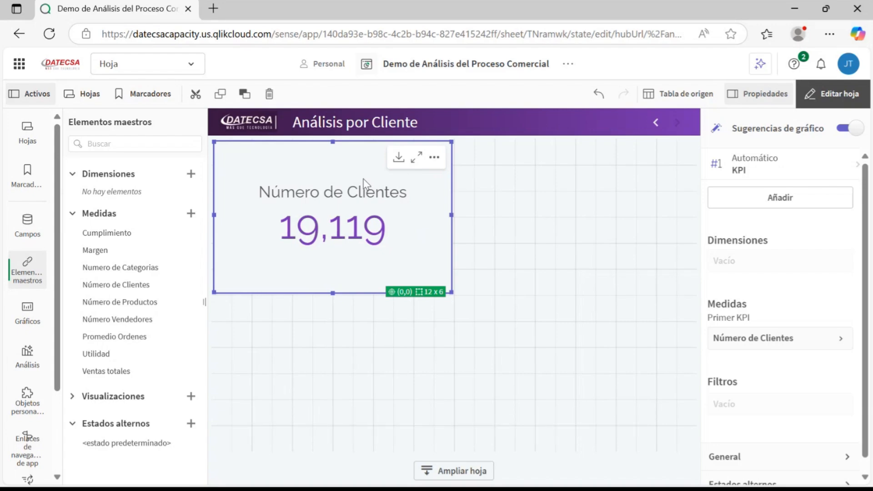
drag(215, 216, 298, 213)
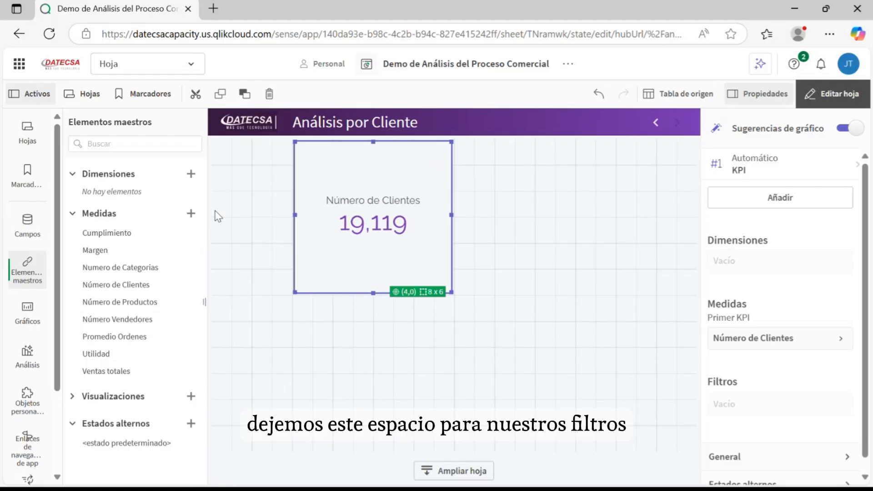
drag(371, 292, 378, 206)
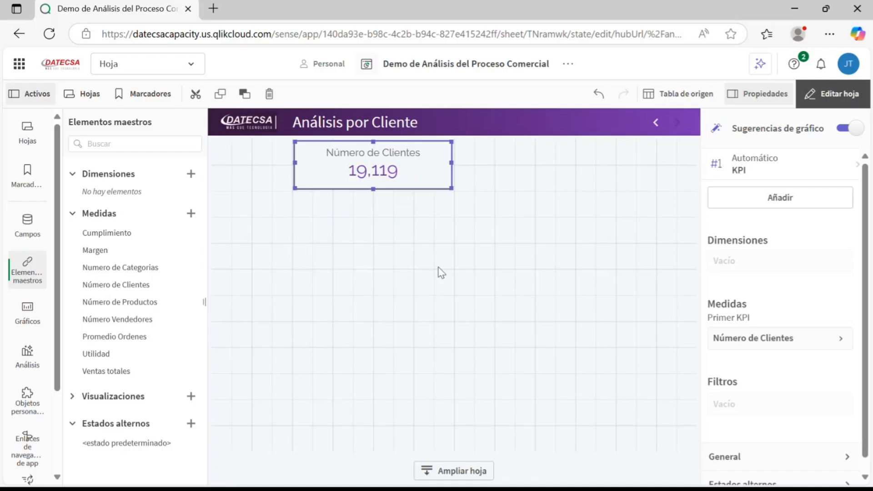
drag(442, 164, 399, 169)
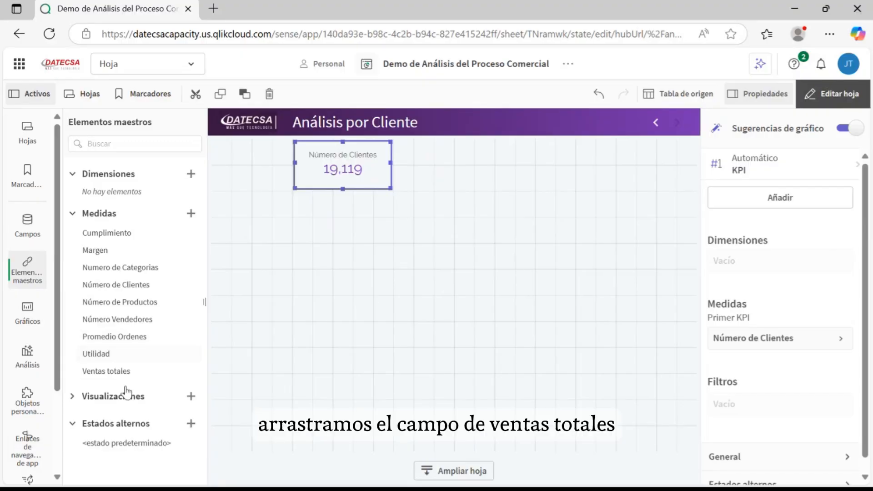
drag(117, 372, 499, 172)
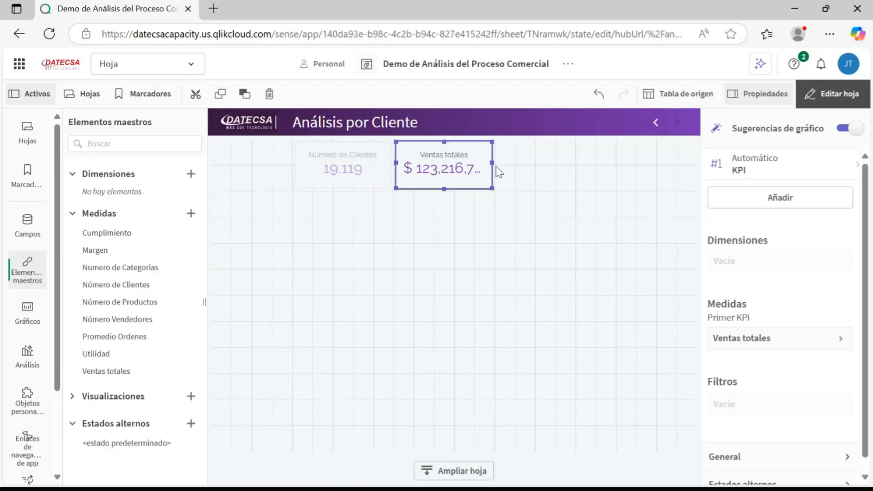
click(511, 335)
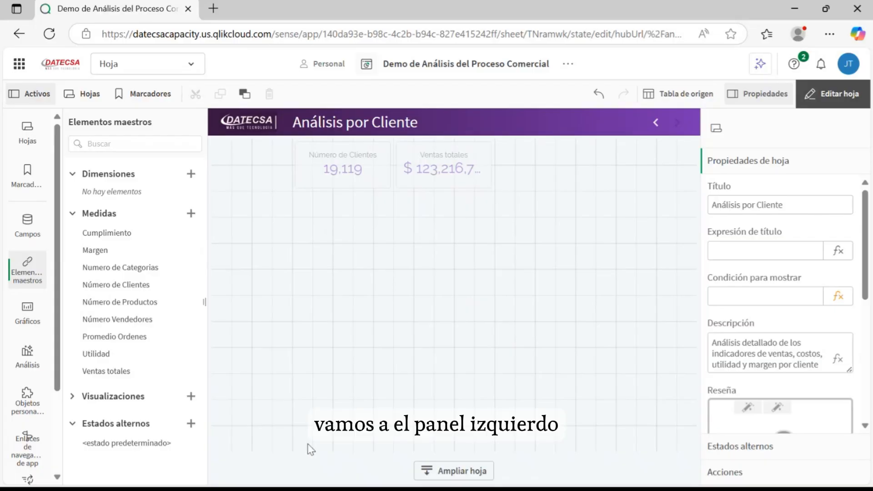
- Place a KPI chart beside the Ventas totales KPI and assign it the master measure Utilidad
click(27, 316)
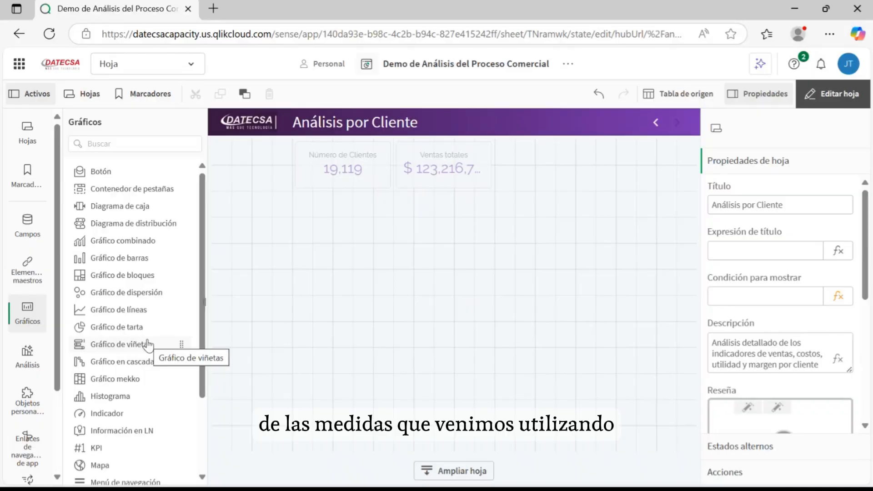
click(96, 450)
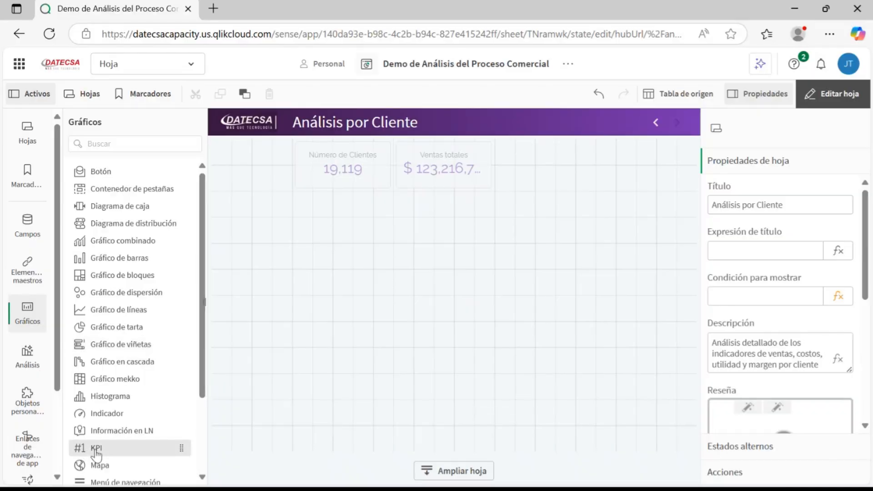
drag(96, 452, 530, 162)
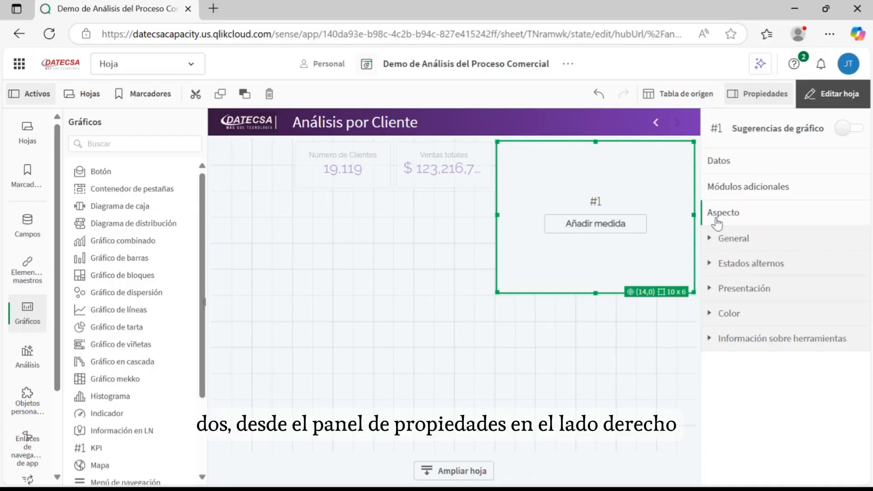
click(723, 163)
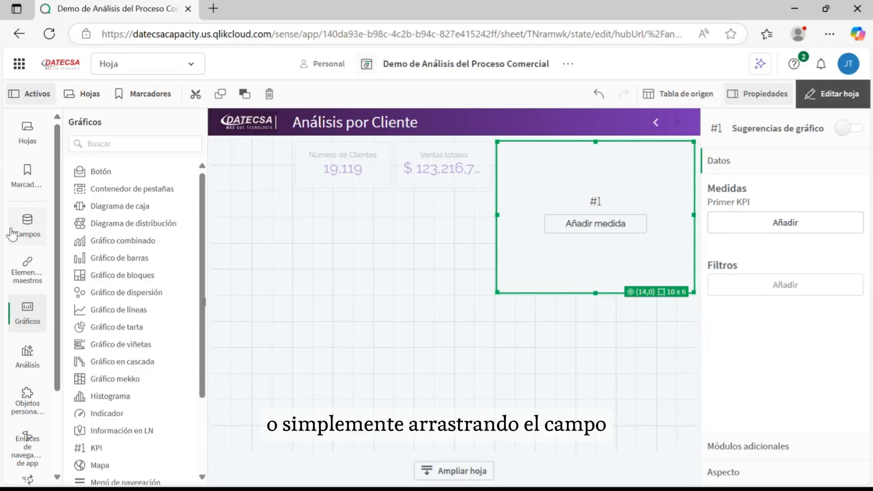
click(26, 277)
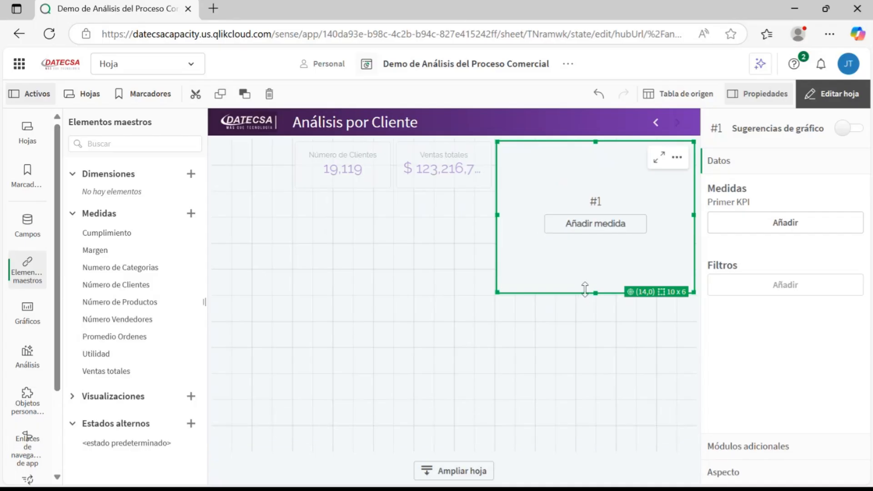
click(594, 225)
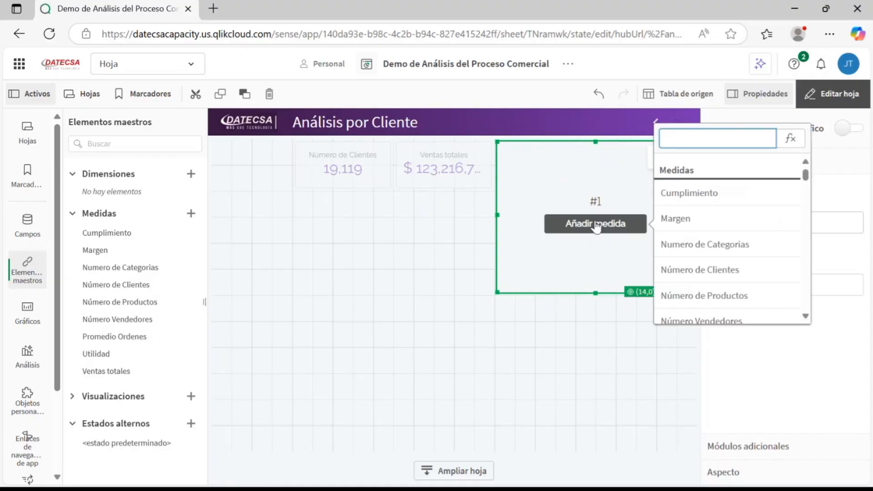
scroll(766, 283, down, 2)
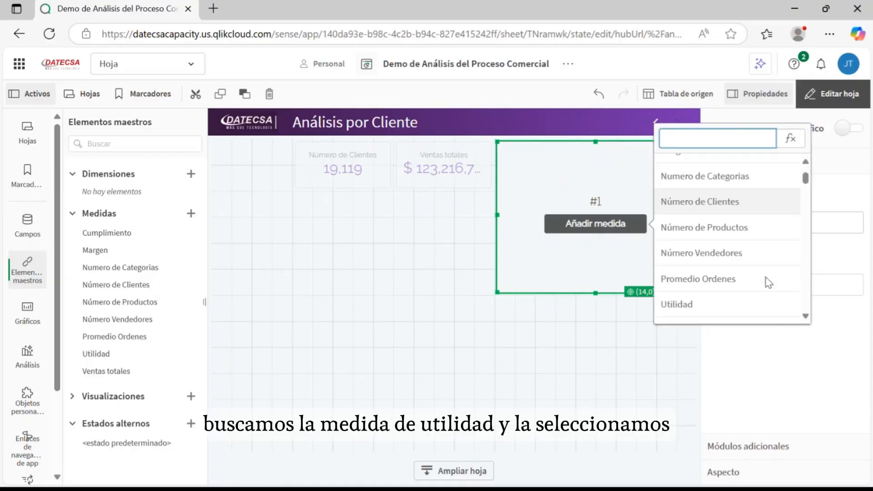
click(677, 304)
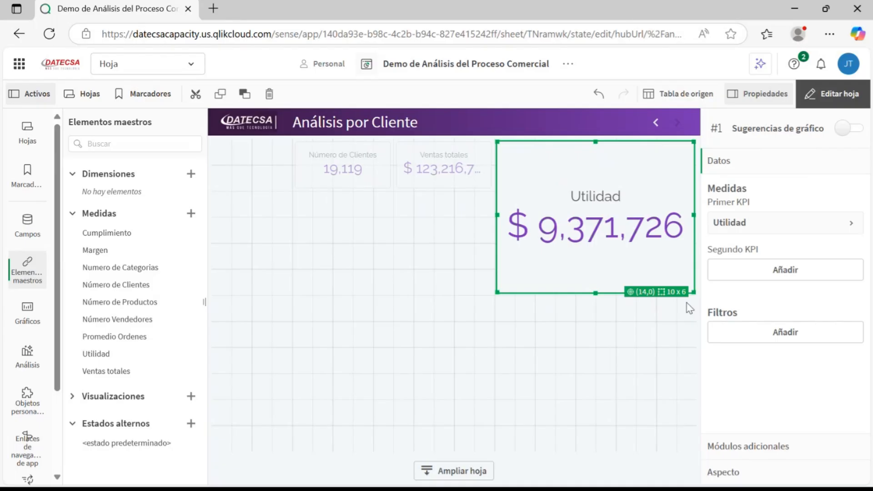
- Shrink the Utilidad KPI to about 5 x 2 grid cells to match the other two KPIs
drag(595, 293, 590, 189)
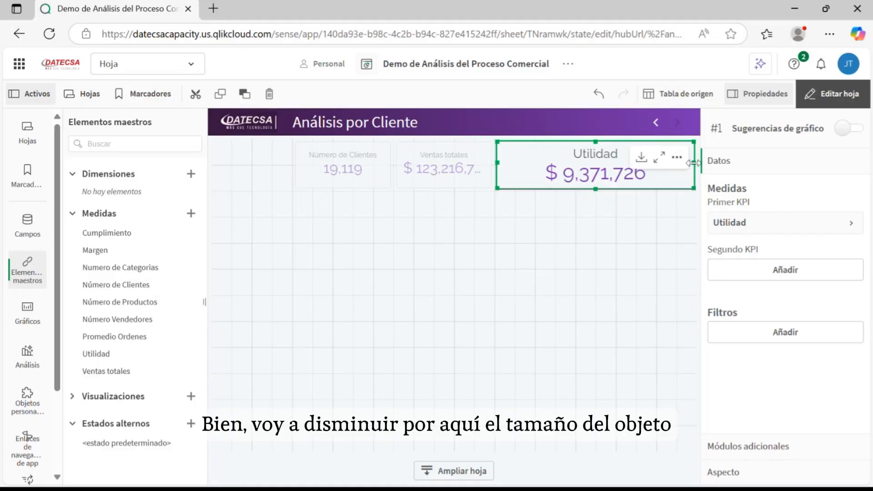
drag(693, 163, 601, 171)
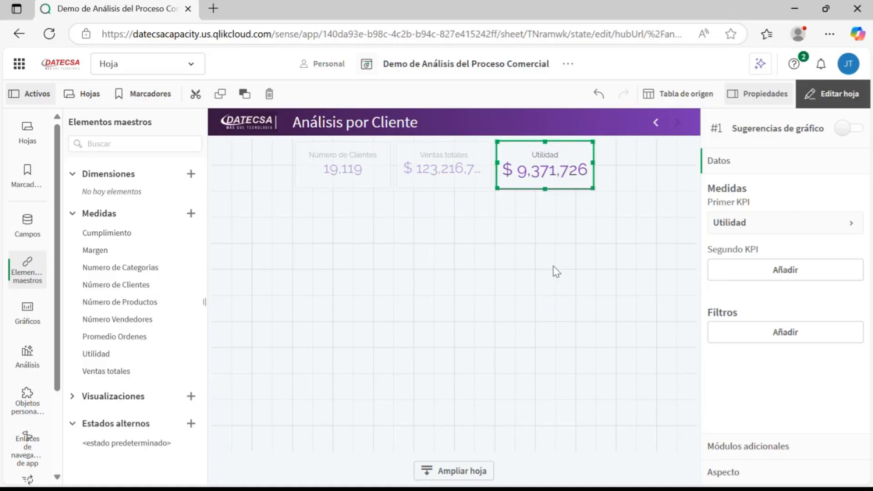
click(572, 273)
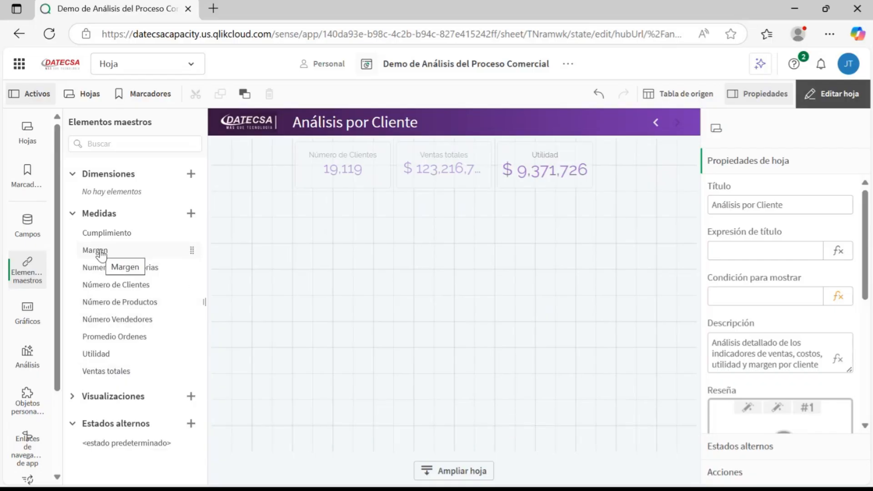
- Add the master measure Margen as a chart below the Número de Clientes KPI, sized to about 5 x 5 grid cells
drag(95, 252, 355, 222)
drag(357, 226, 337, 231)
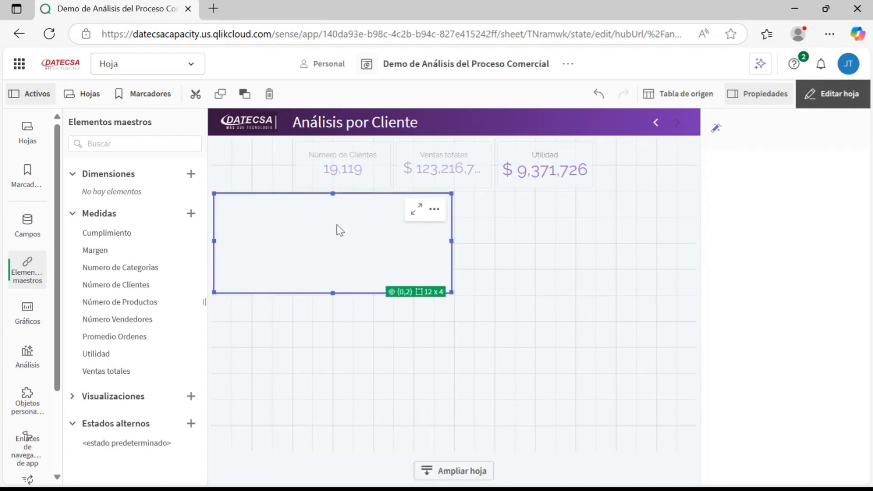
drag(212, 240, 299, 238)
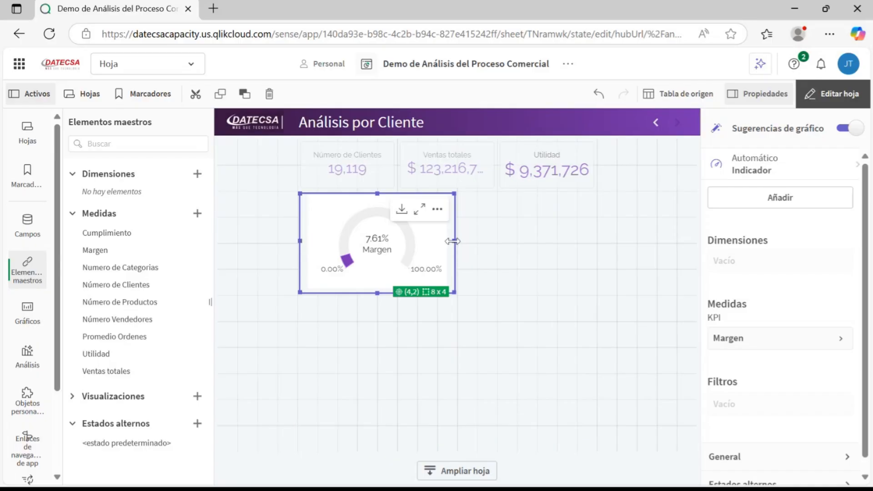
drag(454, 240, 401, 241)
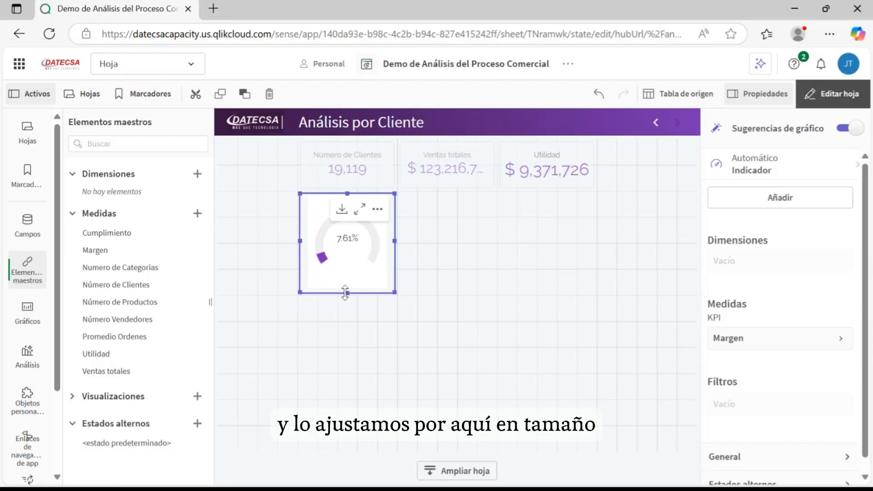
drag(344, 293, 345, 319)
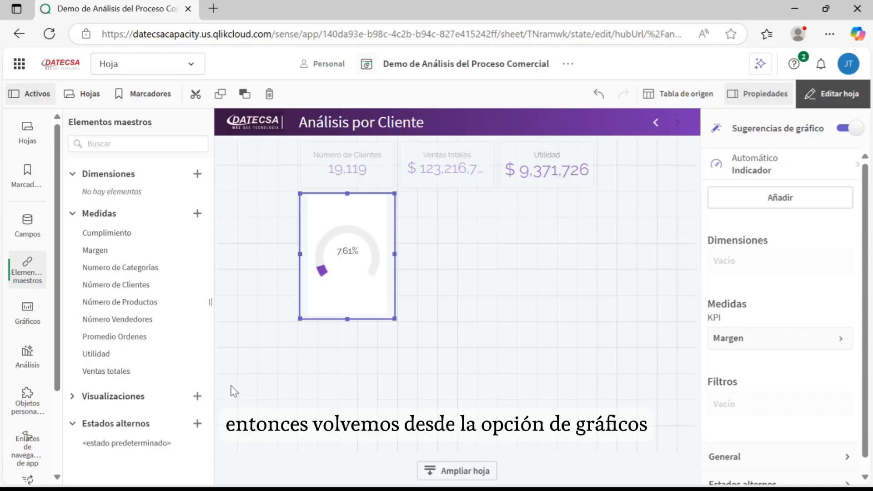
- Place a line chart beside the margin gauge, sized to about 5 x 5 grid cells to match the gauge's height
click(28, 314)
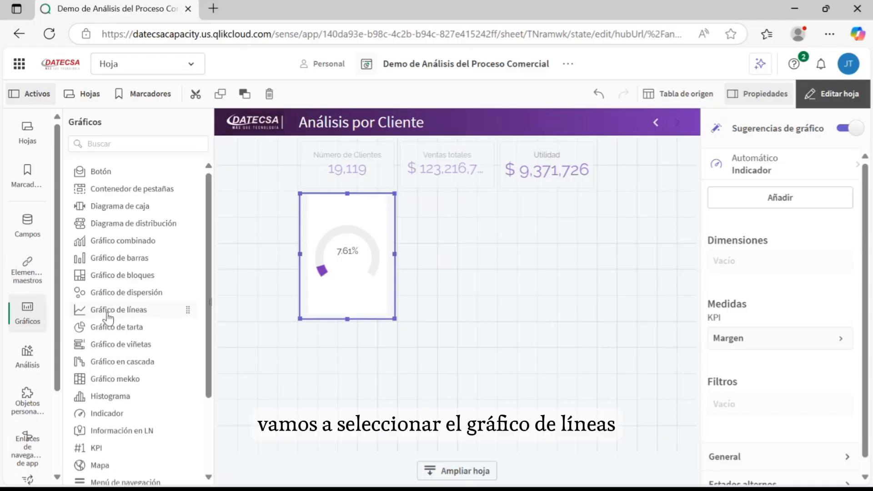
drag(108, 317, 494, 239)
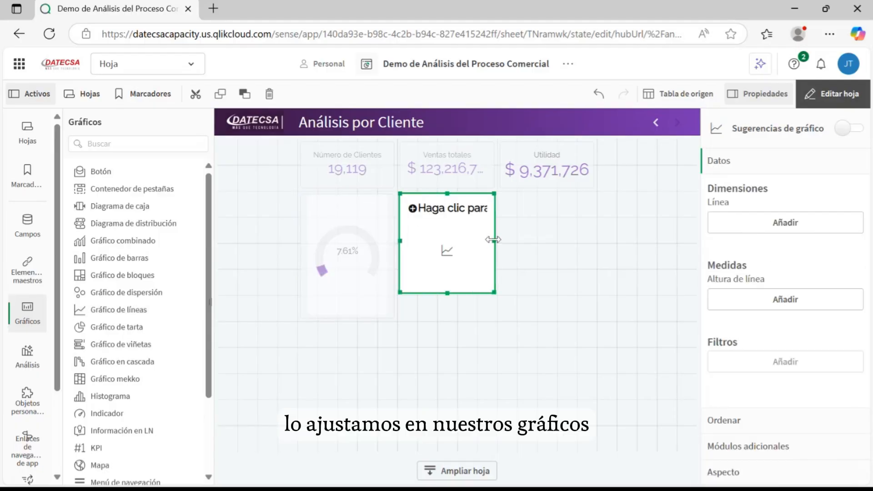
drag(446, 293, 446, 319)
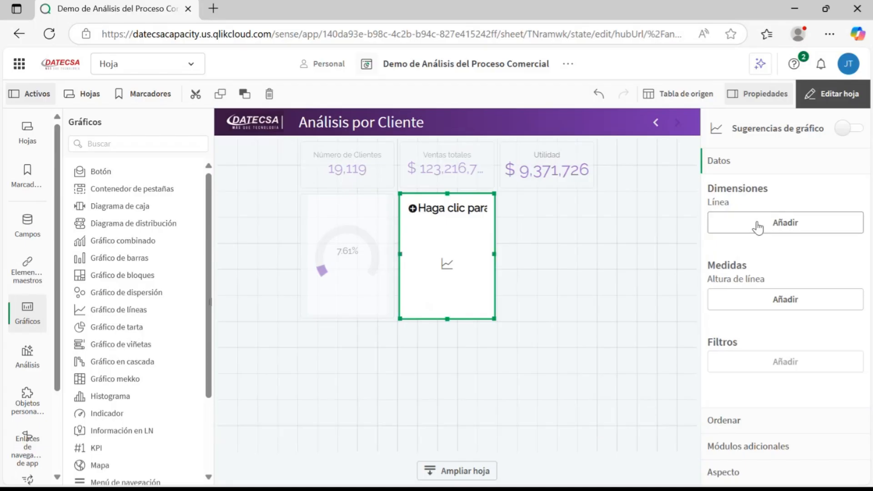
- Assign the line chart the dimension Año and the master measure Margen
click(777, 229)
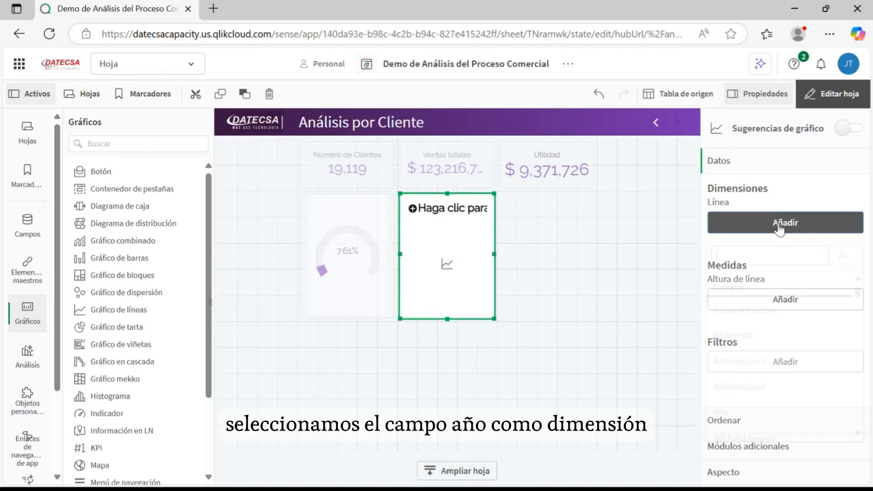
click(741, 415)
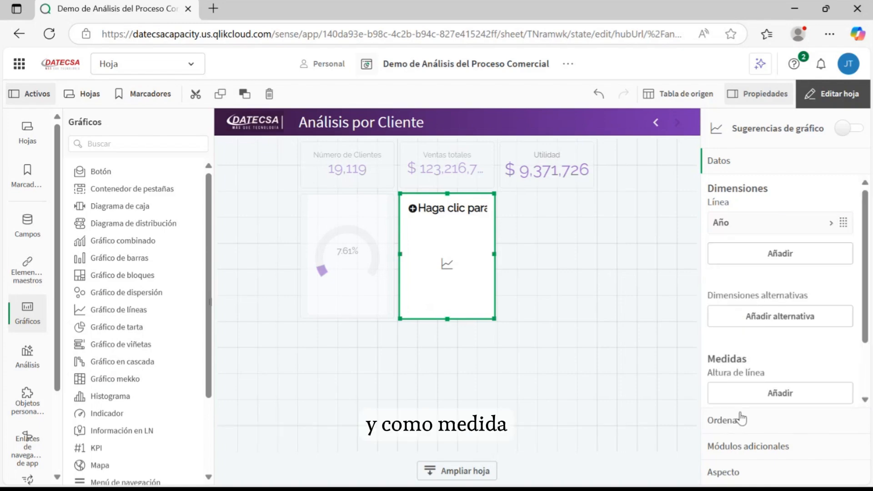
click(773, 395)
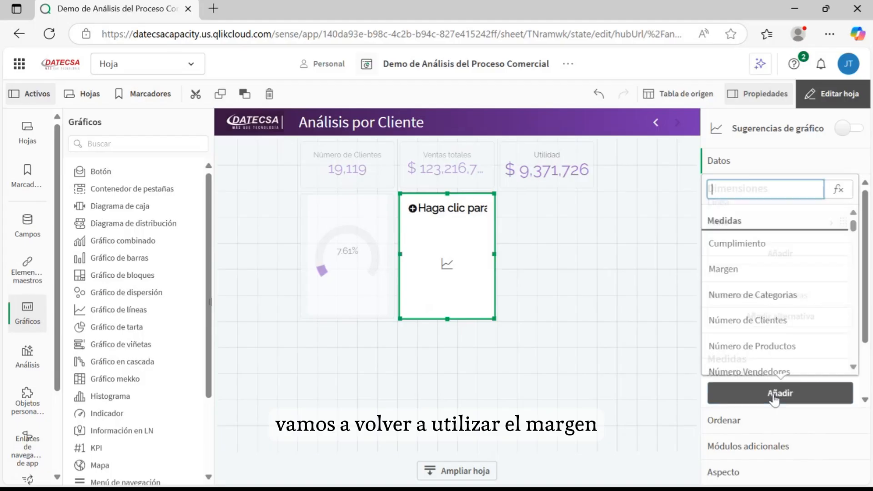
click(737, 271)
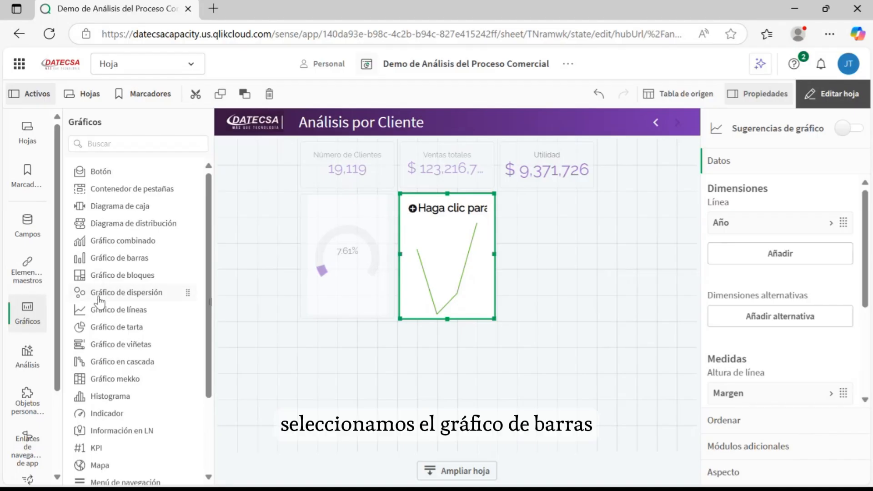
- Add a 10 x 5 cell bar chart beside the line chart, with dimension Cliente and master measure Ventas totales
drag(111, 258, 568, 226)
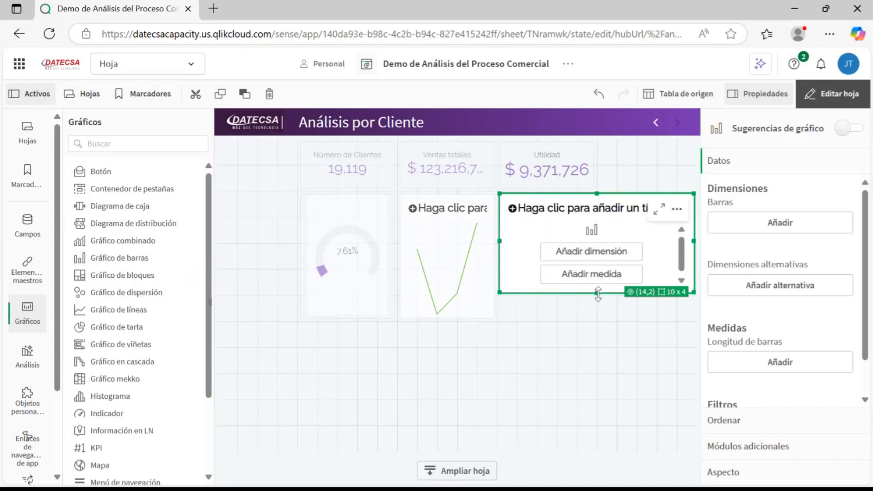
drag(598, 293, 598, 314)
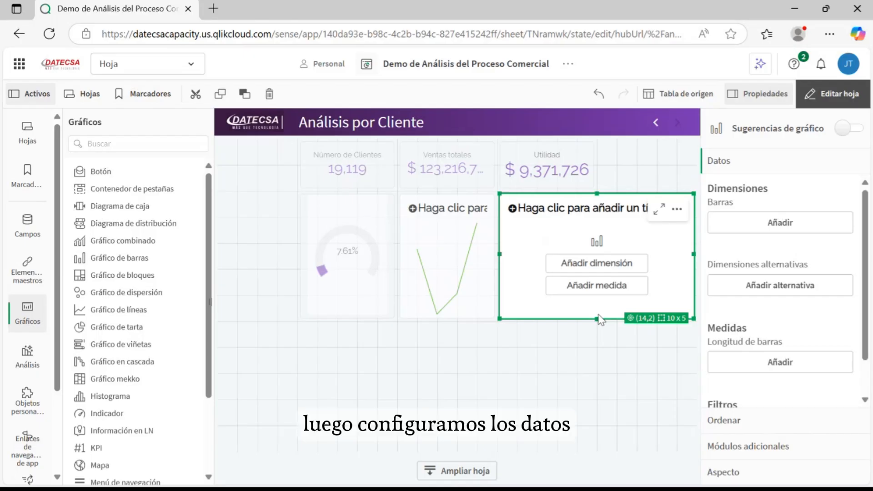
click(603, 270)
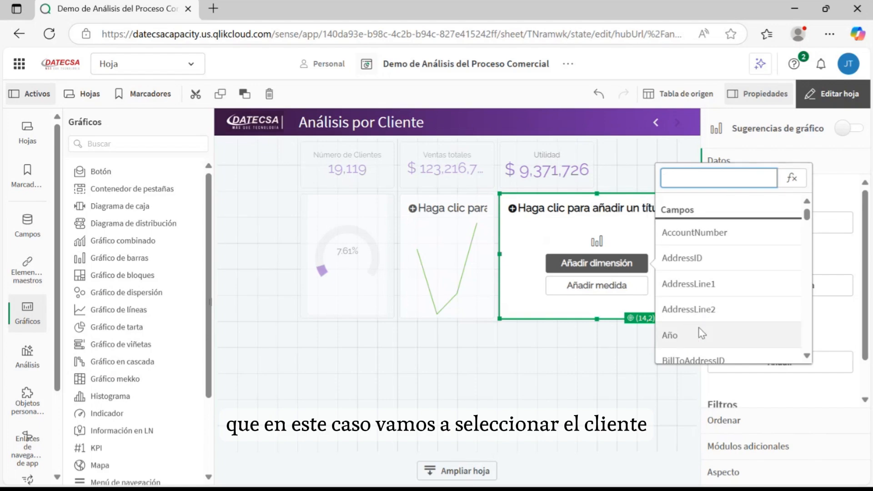
text(cli)
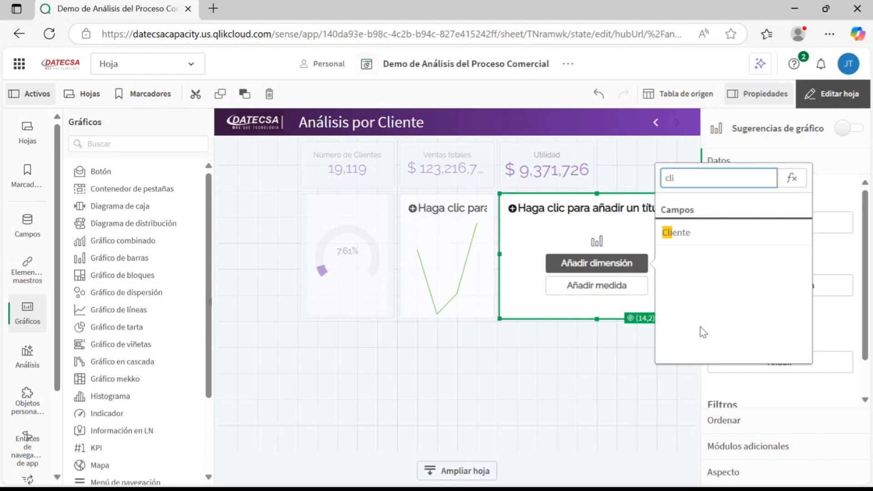
click(677, 232)
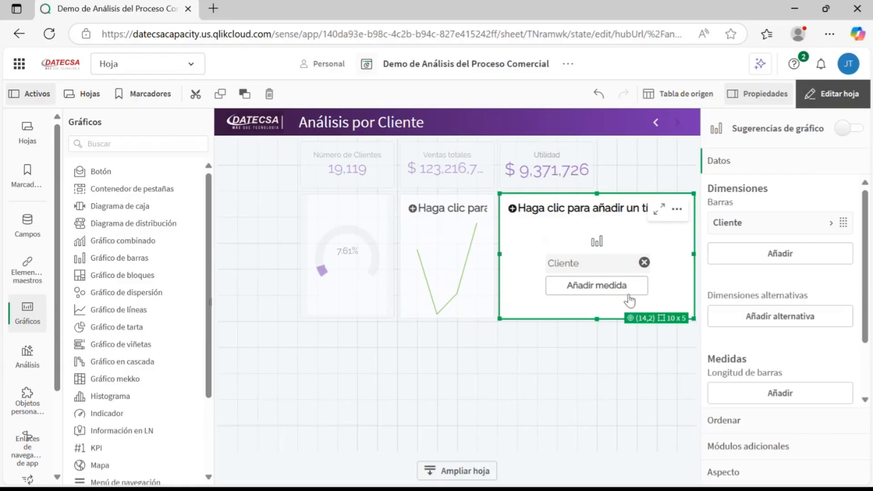
click(616, 291)
scroll(700, 348, down, 3)
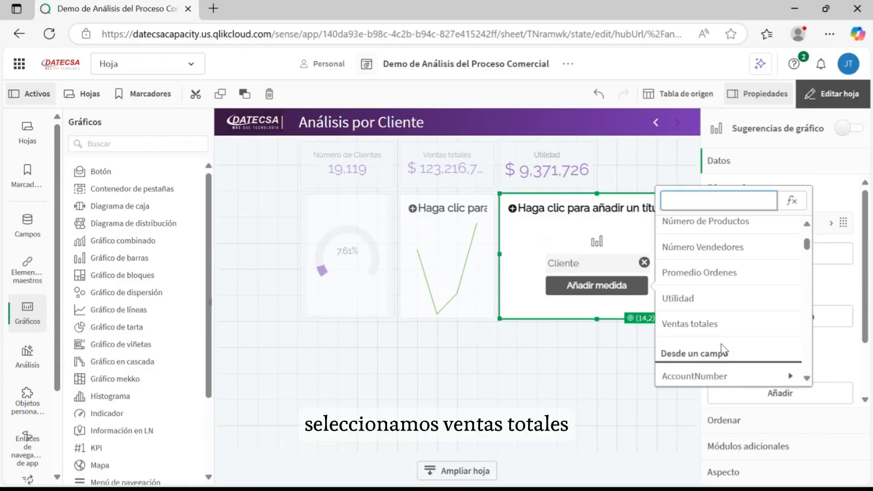
click(700, 323)
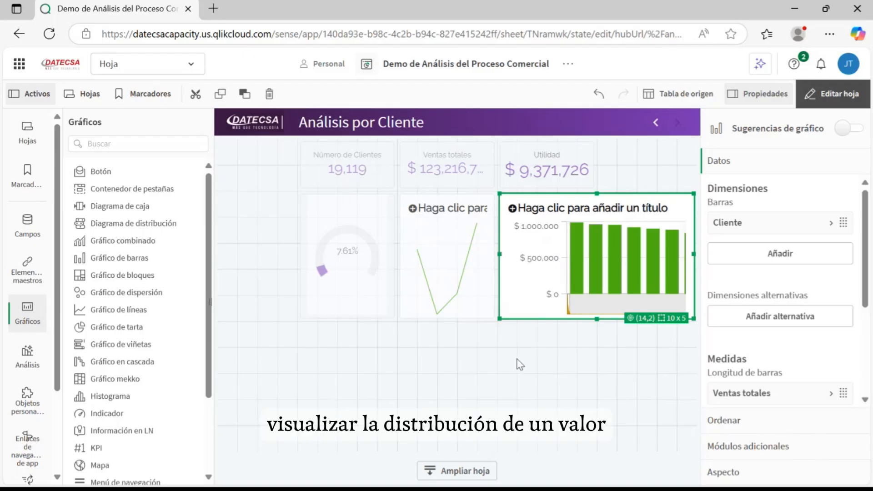
- Convert the line chart of Margen by Año into a treemap (Gráfico de bloques), keeping its data
click(513, 390)
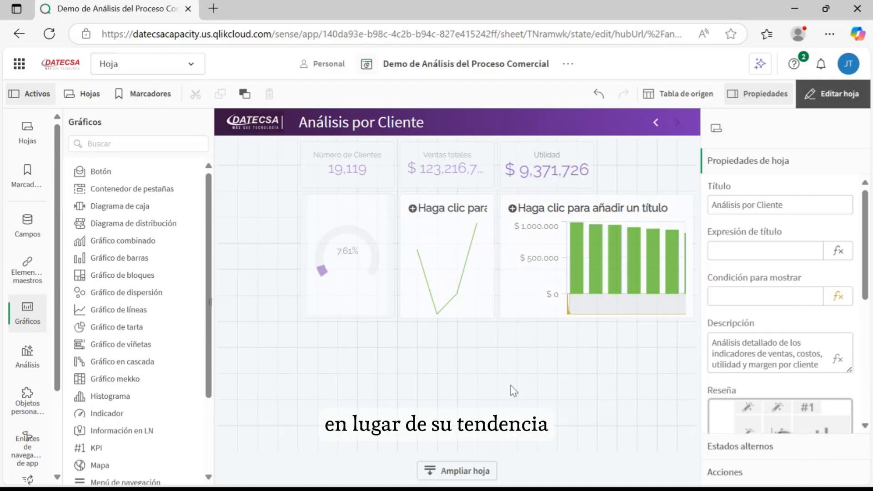
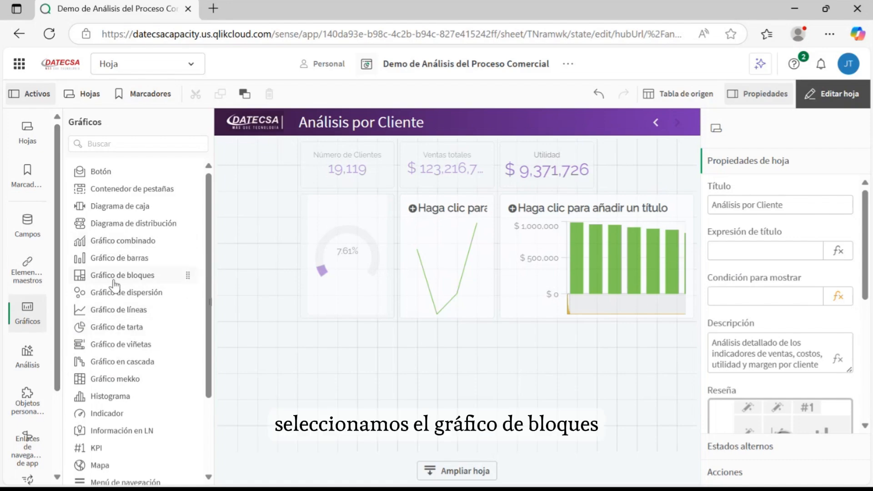
drag(113, 282, 445, 247)
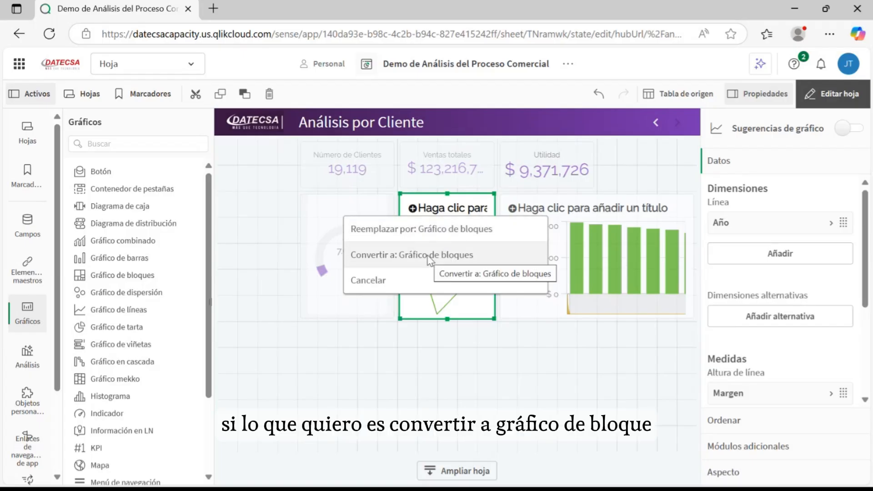
click(429, 256)
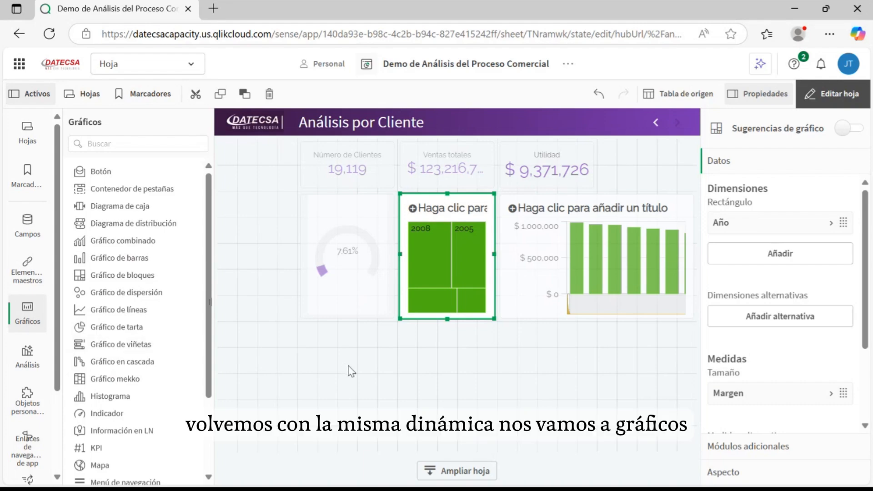
- Place a Tabla simple below the gauge and charts, widened to 20 x 5 grid cells
scroll(109, 395, down, 3)
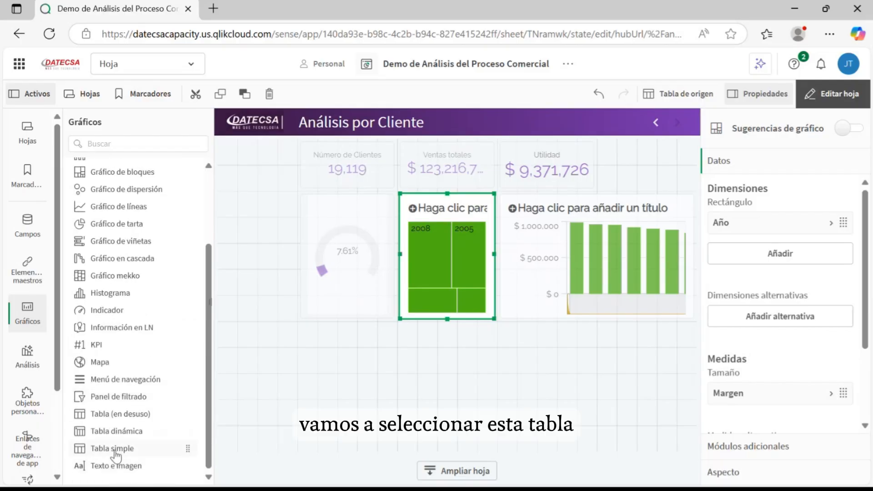
drag(119, 449, 405, 355)
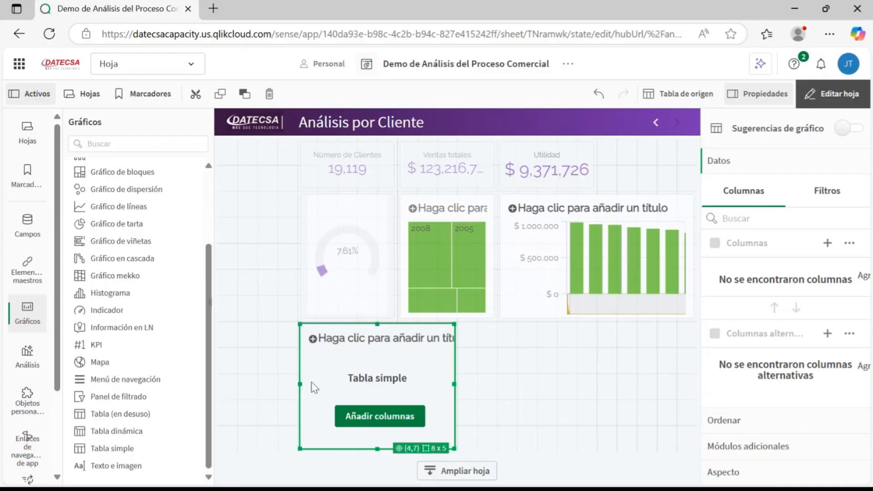
drag(454, 382, 686, 383)
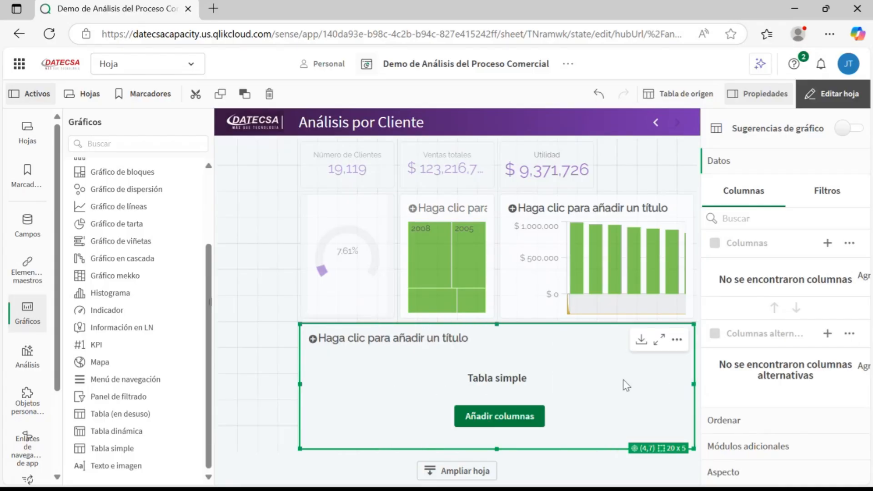
- Add the field Cliente as the first column of the new table
click(508, 416)
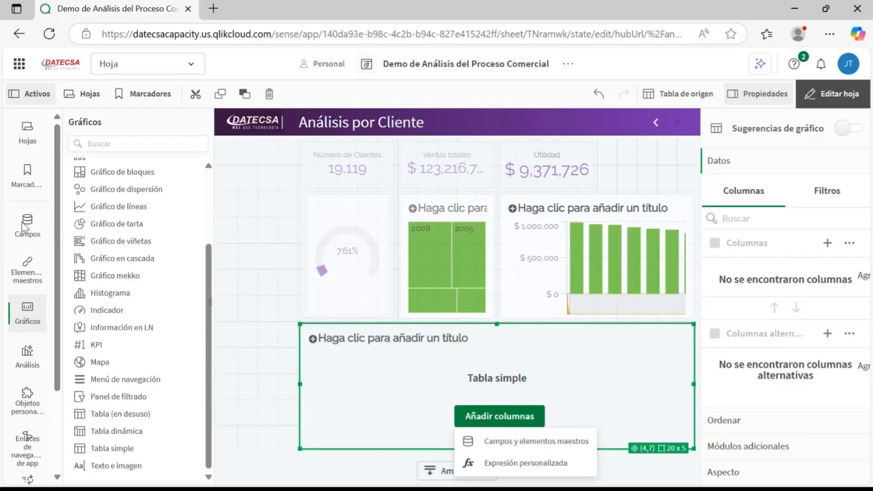
click(34, 230)
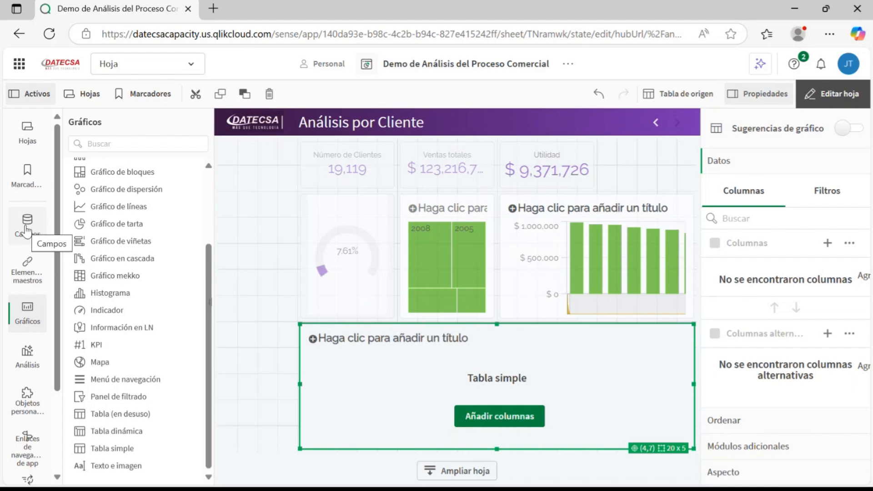
click(26, 231)
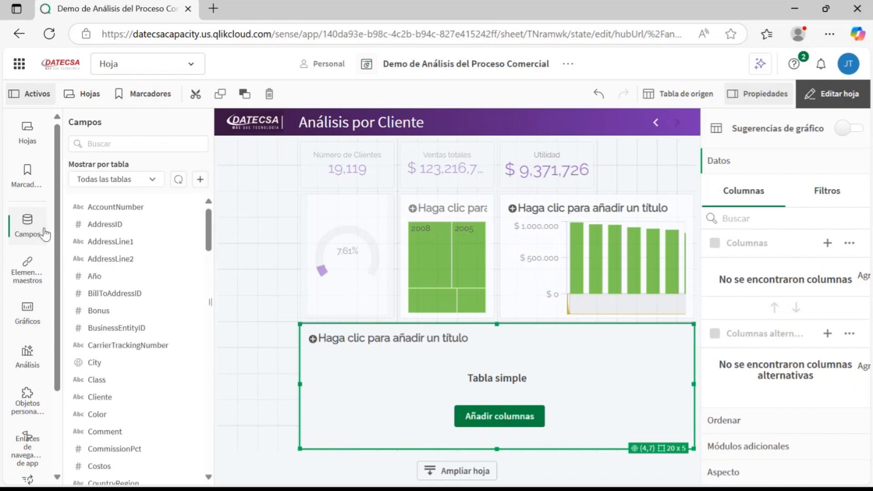
click(108, 144)
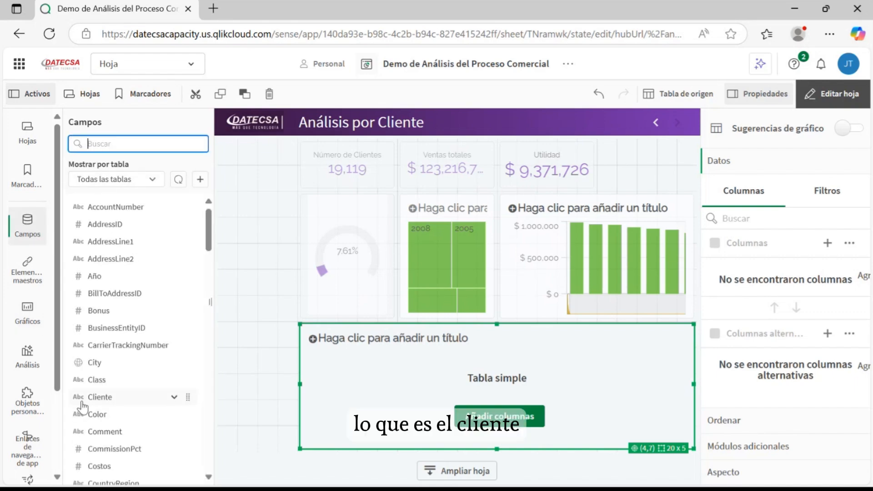
drag(96, 402, 440, 369)
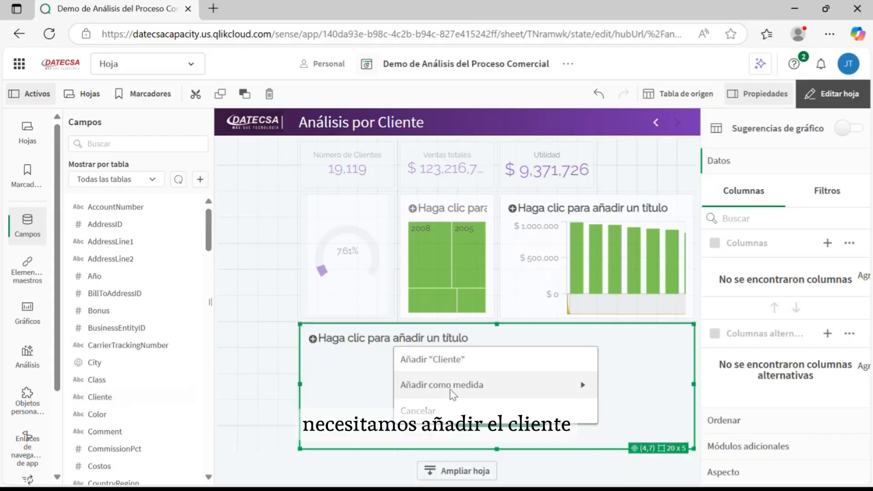
click(445, 364)
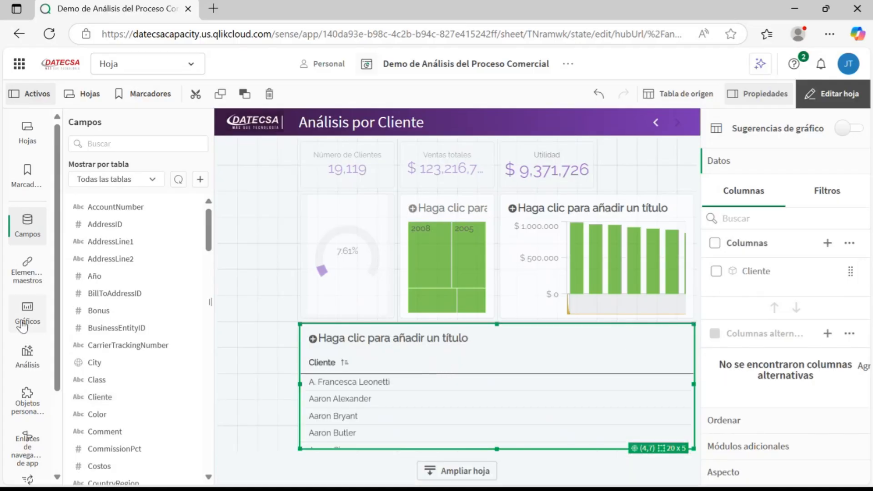
- Add the master measures Ventas totales, Margen and Utilidad as columns of the table
click(28, 271)
drag(133, 370, 440, 362)
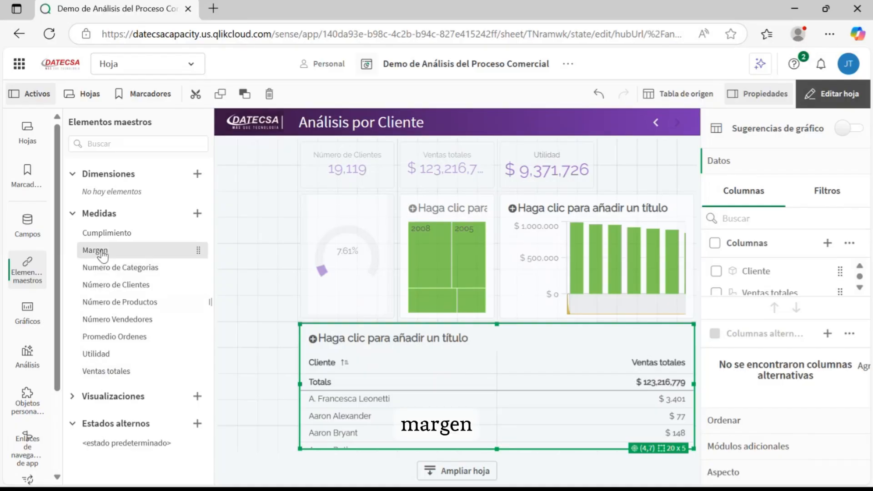
drag(94, 250, 489, 379)
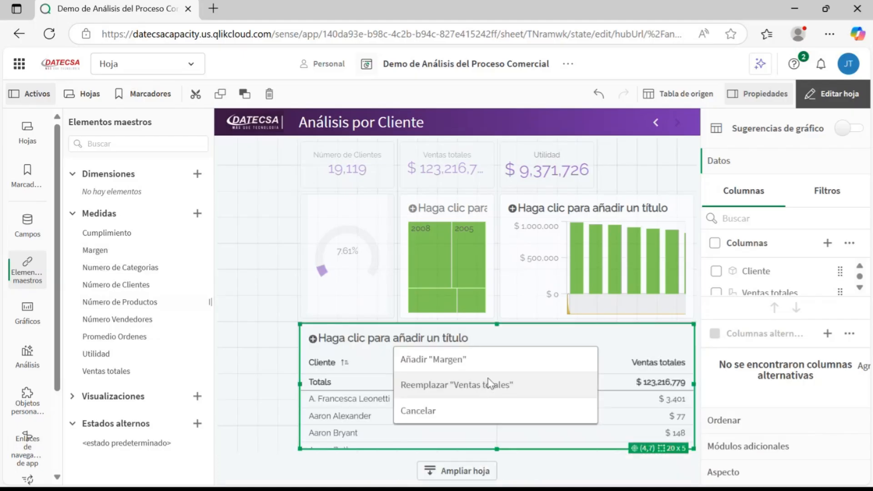
click(438, 369)
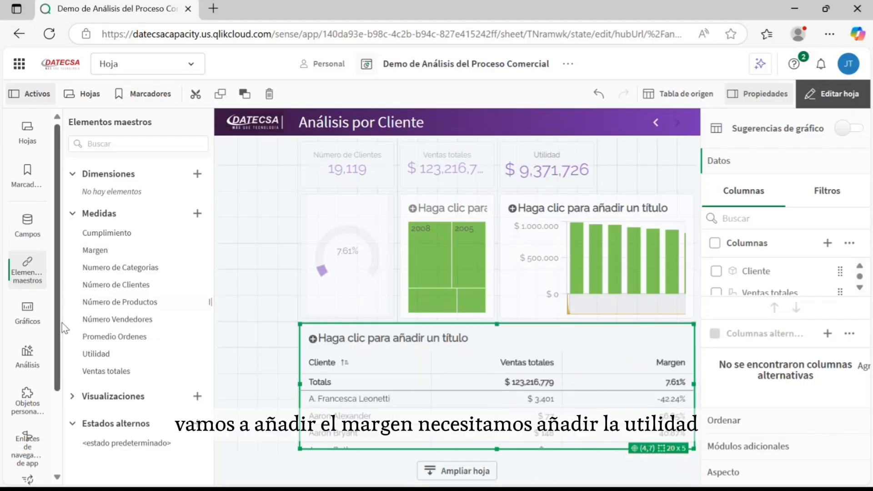
drag(96, 354, 453, 357)
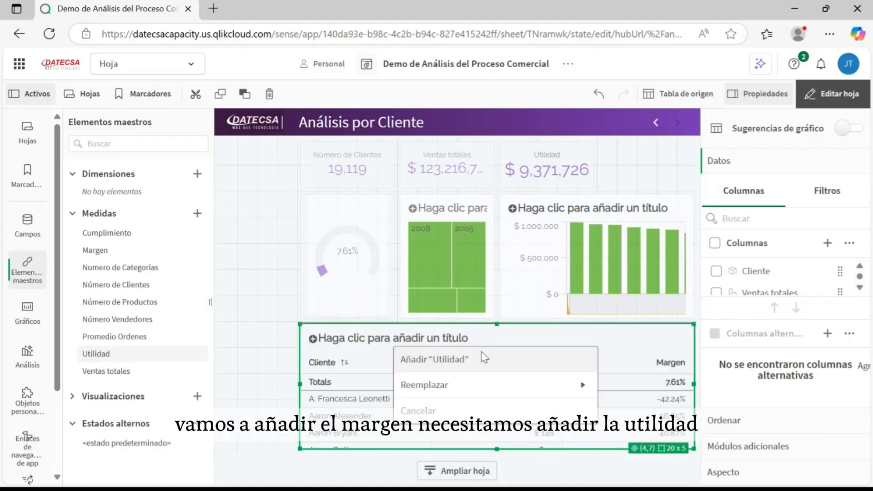
click(460, 360)
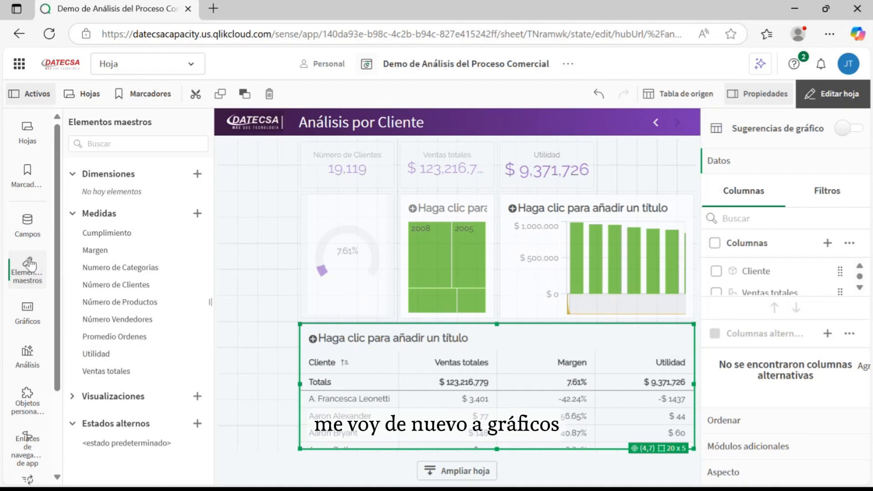
- Place a tab container in the empty strip beside the KPIs and extend it to about 4 x 9 grid cells
click(28, 323)
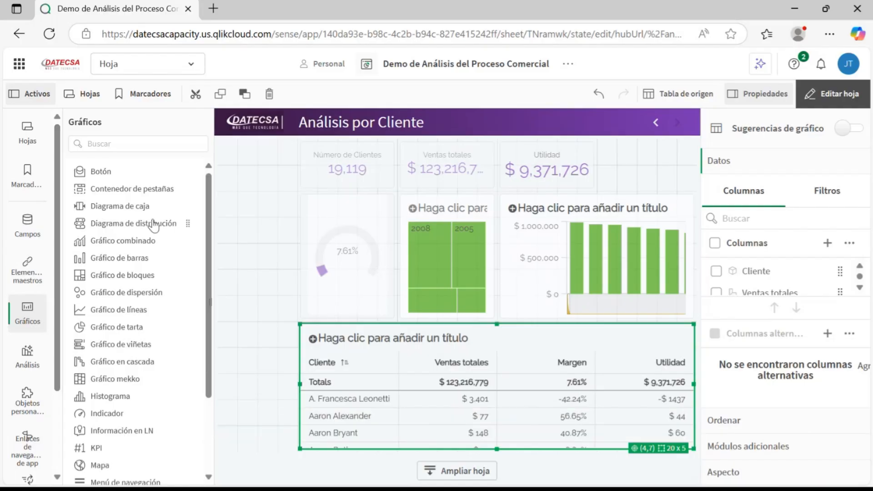
drag(98, 194, 255, 176)
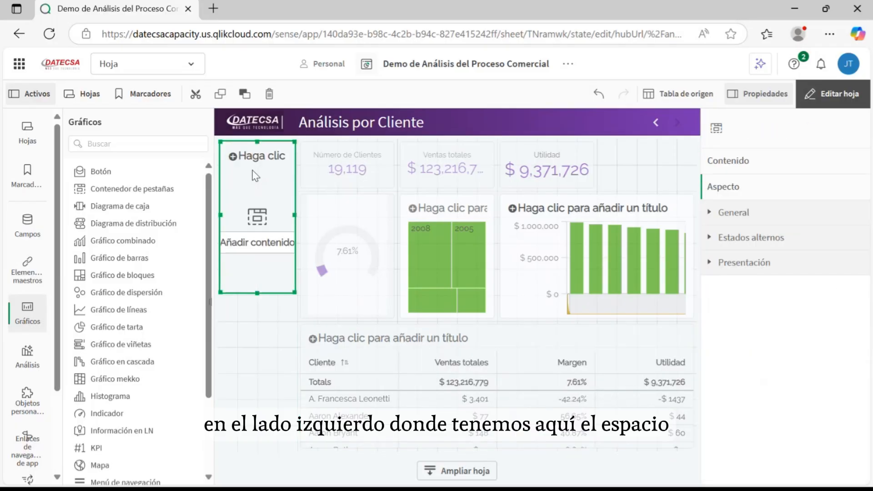
drag(256, 293, 266, 376)
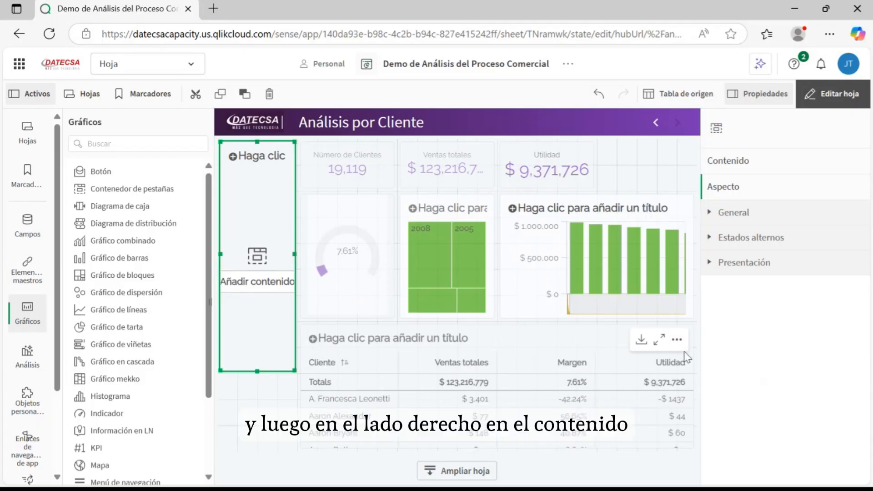
- Add a Panel de filtrado as the content of the empty tab container
click(734, 167)
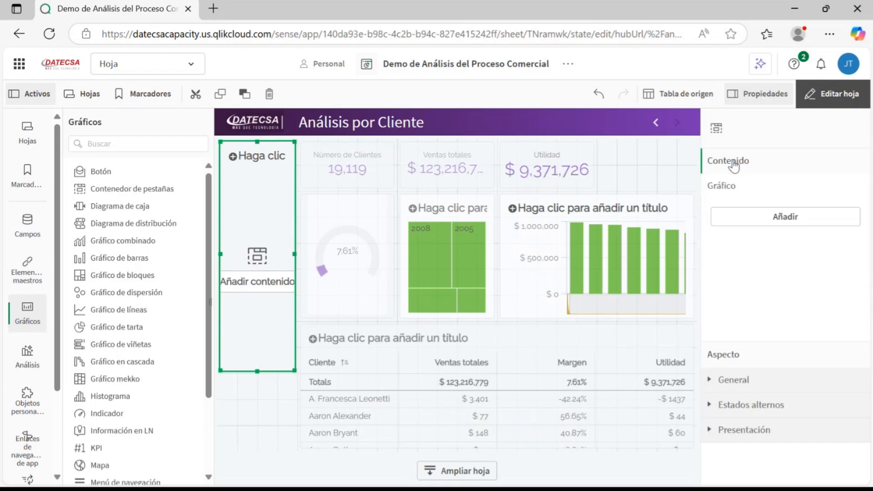
click(783, 218)
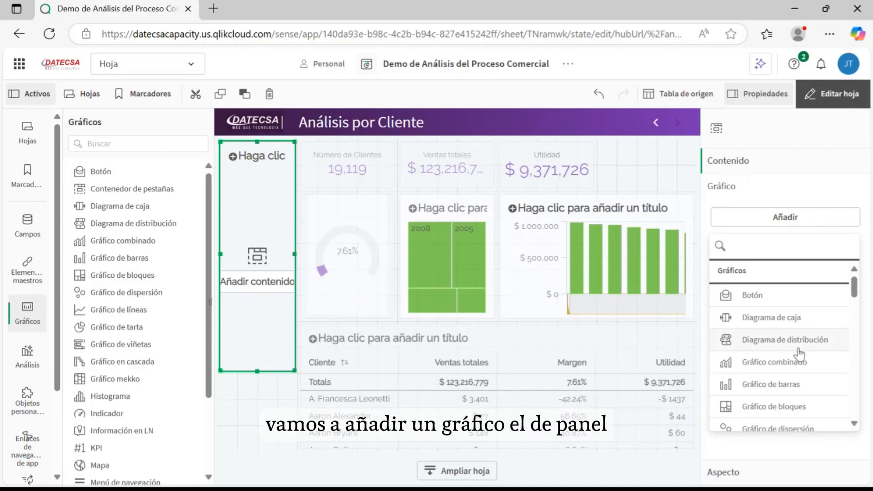
scroll(800, 354, down, 2)
scroll(799, 354, down, 3)
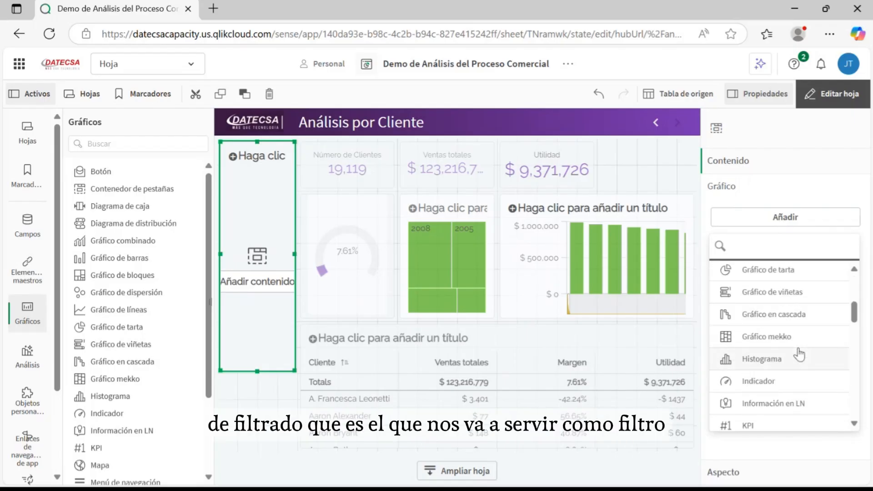
scroll(799, 354, down, 3)
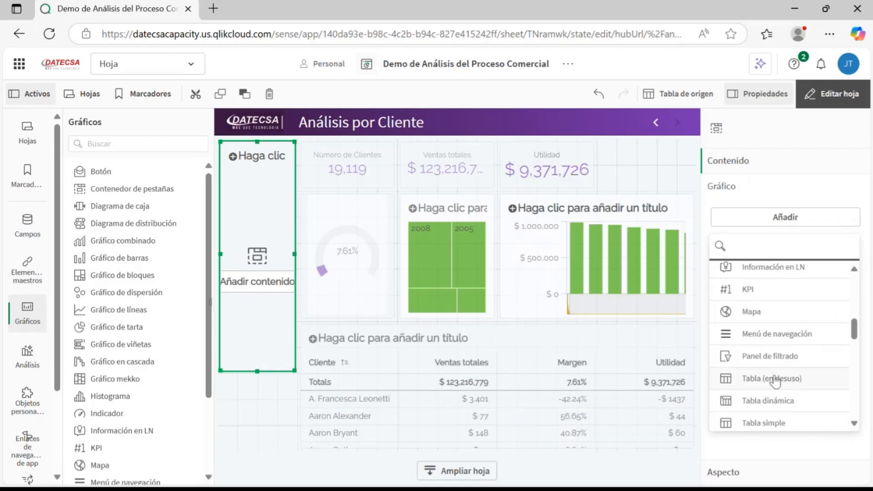
click(766, 358)
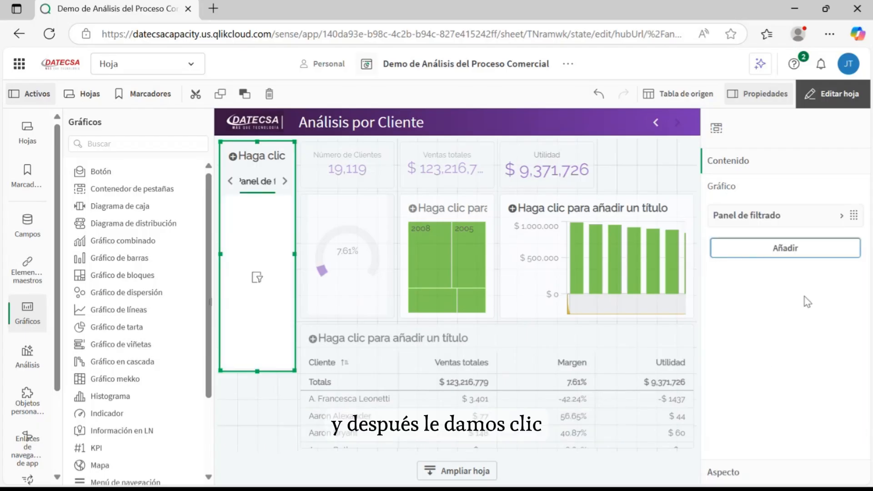
- Open the properties of the container's filter pane and add the fields Año and Mes to it
click(800, 219)
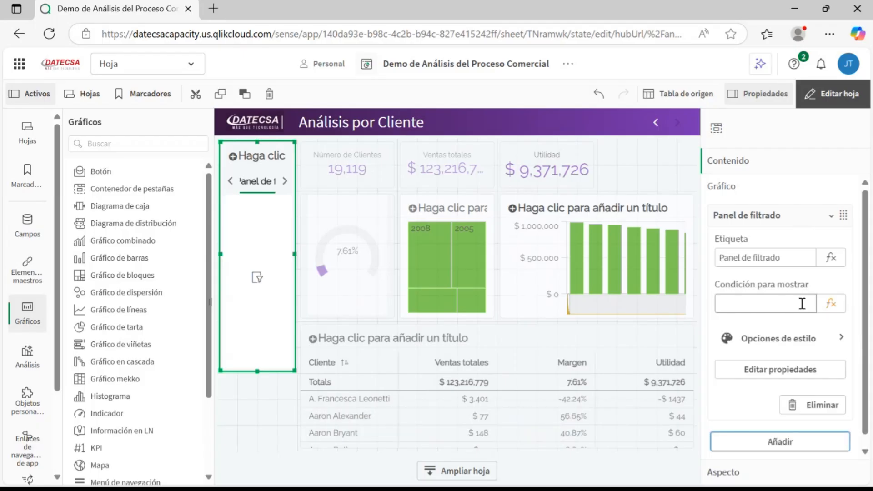
click(767, 374)
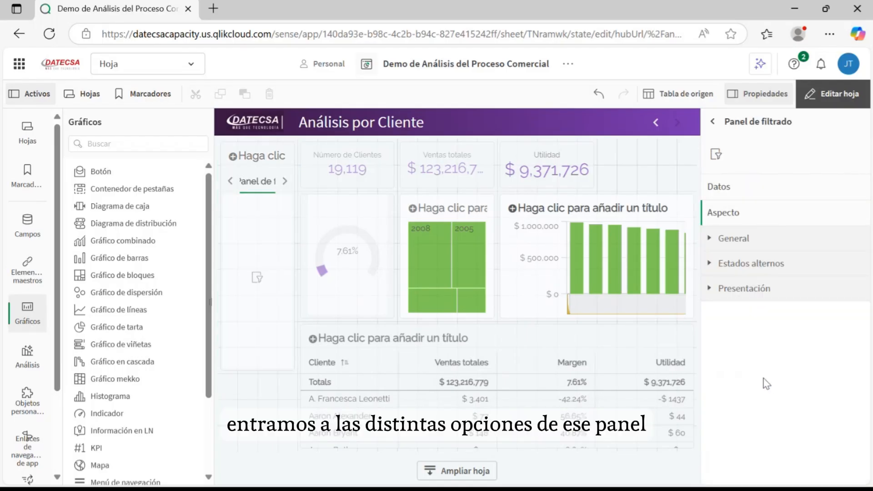
click(723, 193)
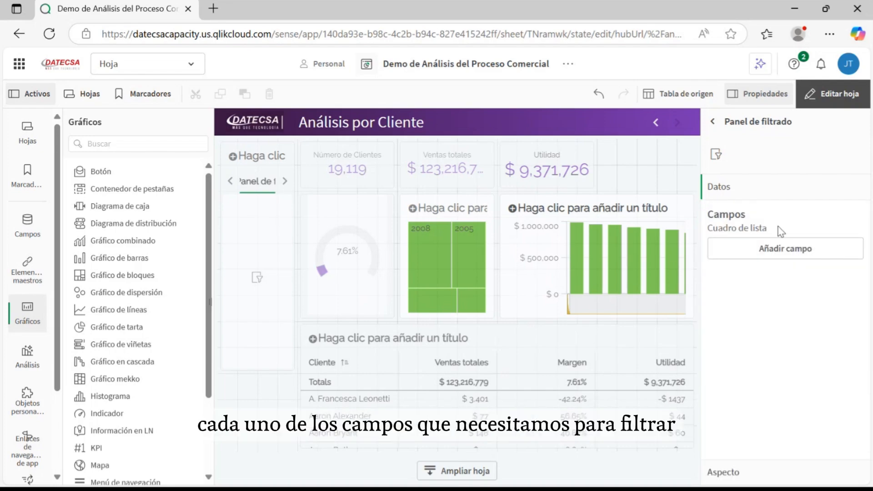
click(772, 253)
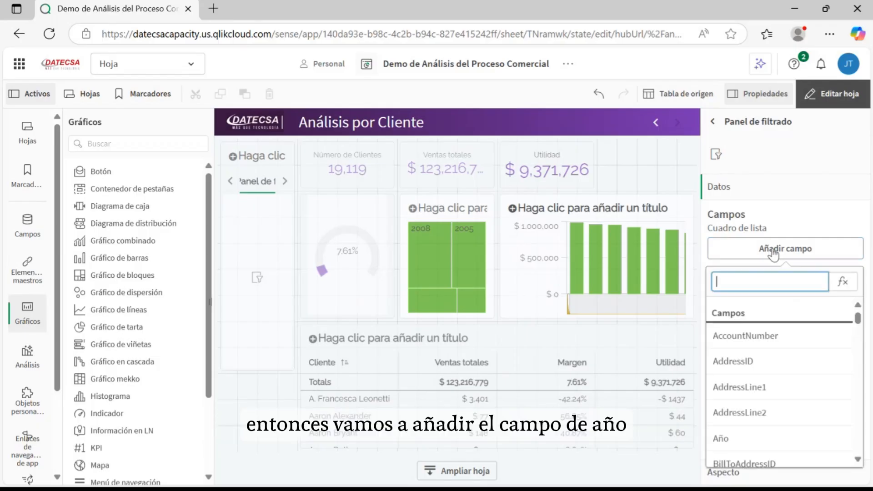
click(729, 439)
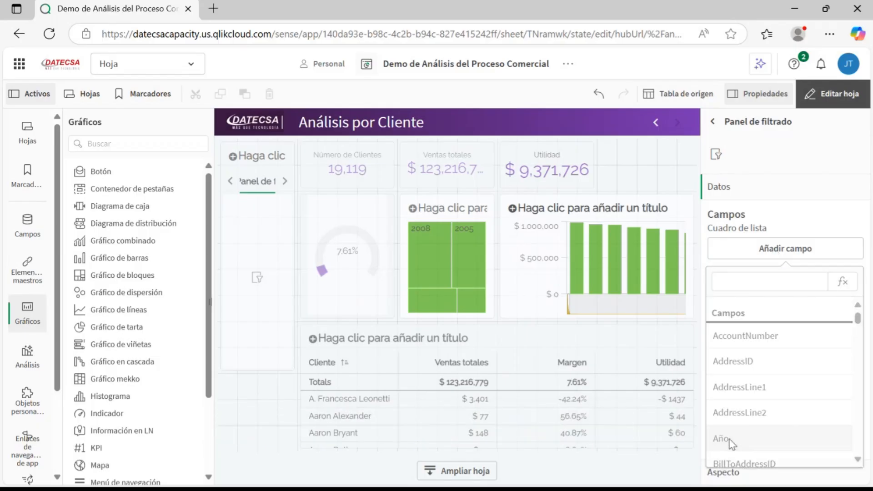
click(776, 283)
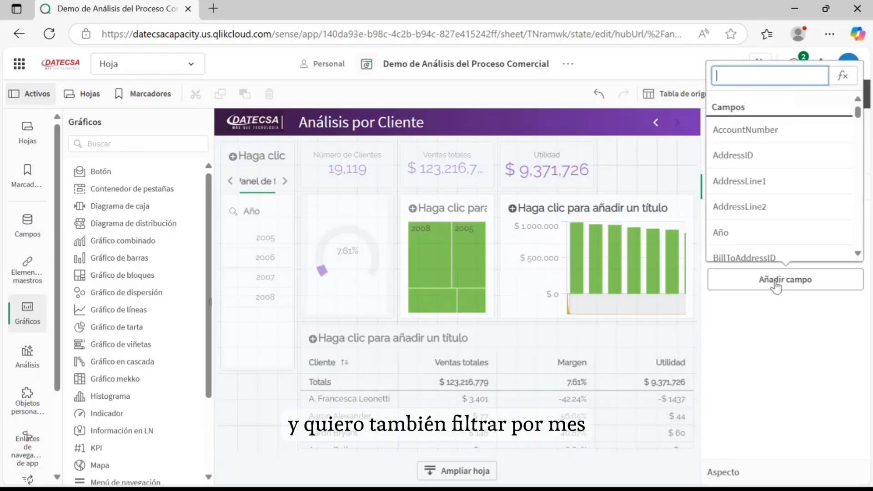
text(mes)
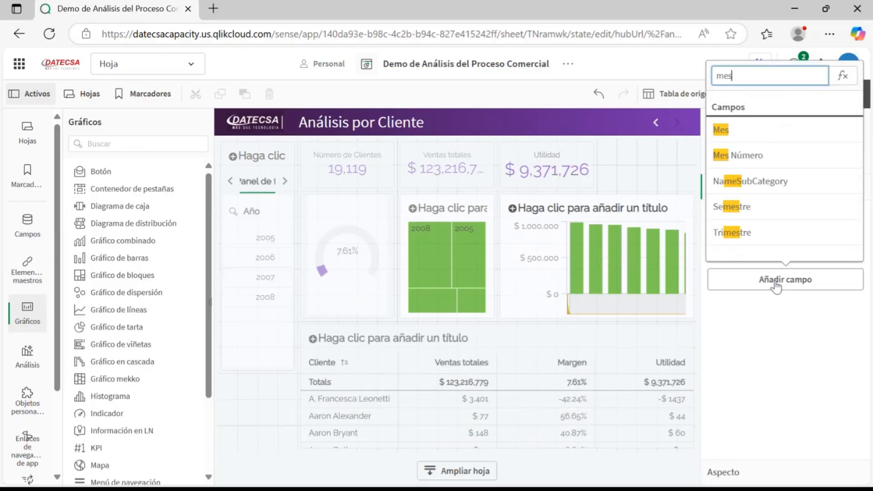
click(722, 132)
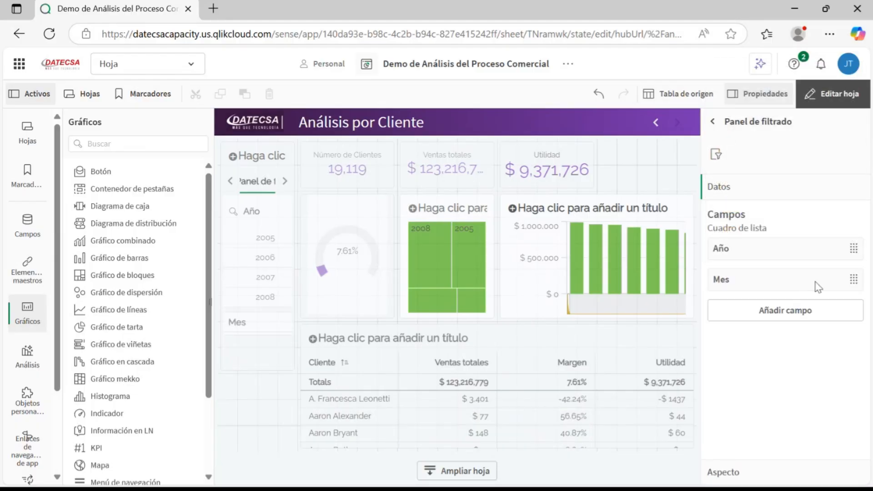
- Add the fields Cliente, CountryRegion and City to the filter pane below Mes
click(796, 313)
text(clien)
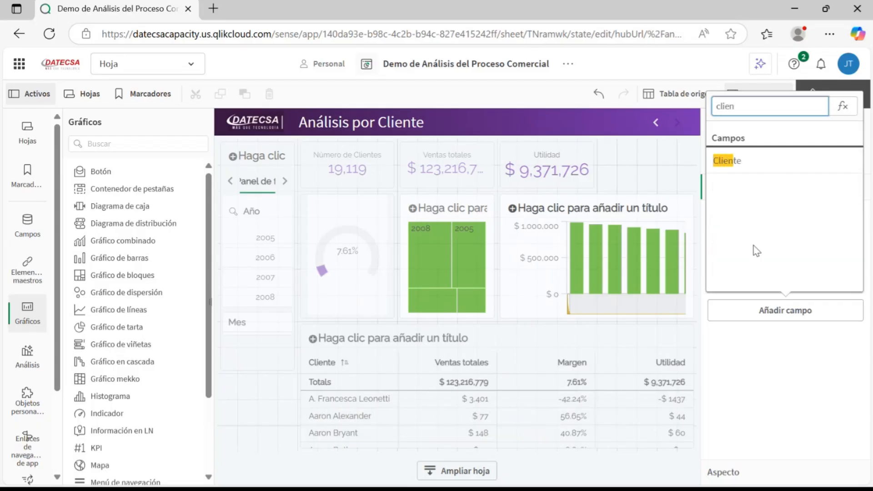
click(726, 161)
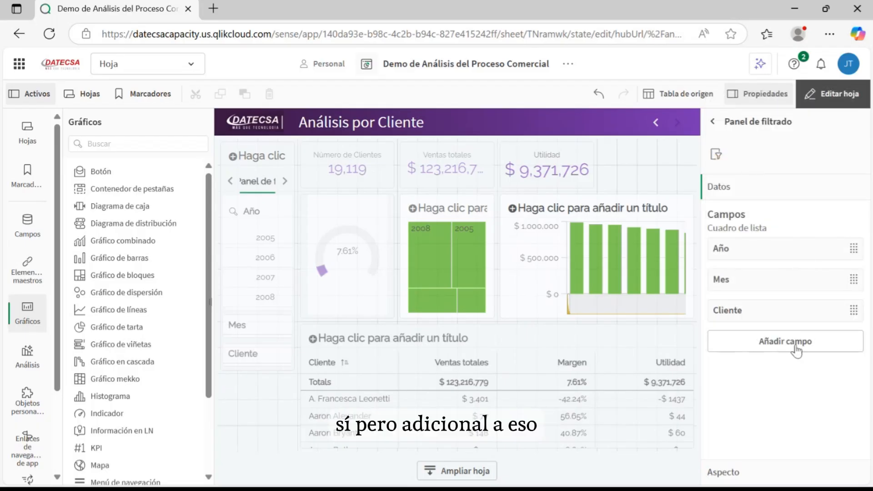
click(771, 343)
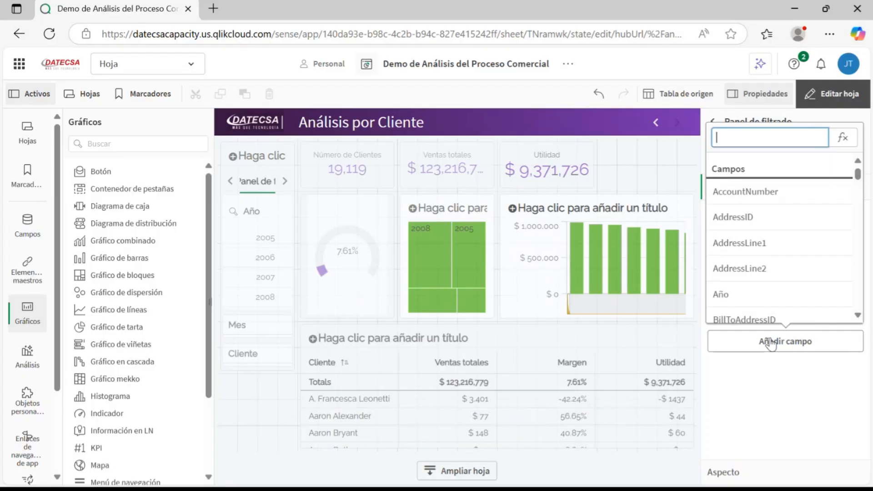
text(coun)
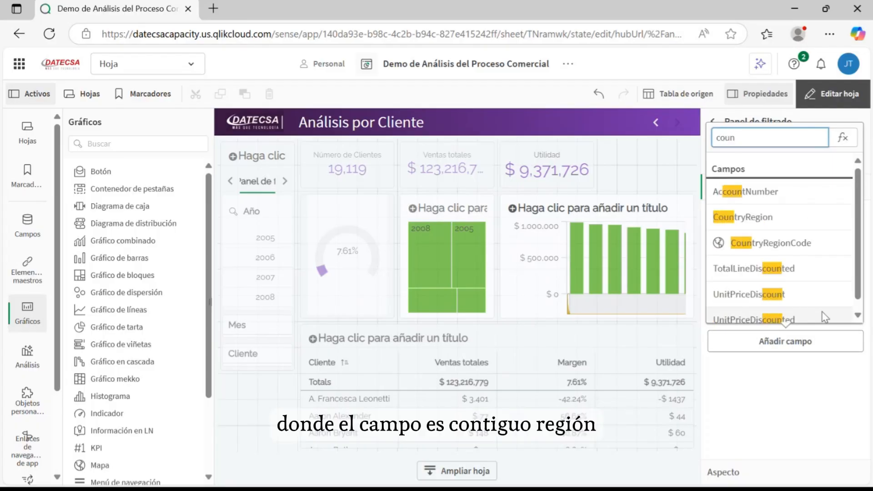
click(743, 217)
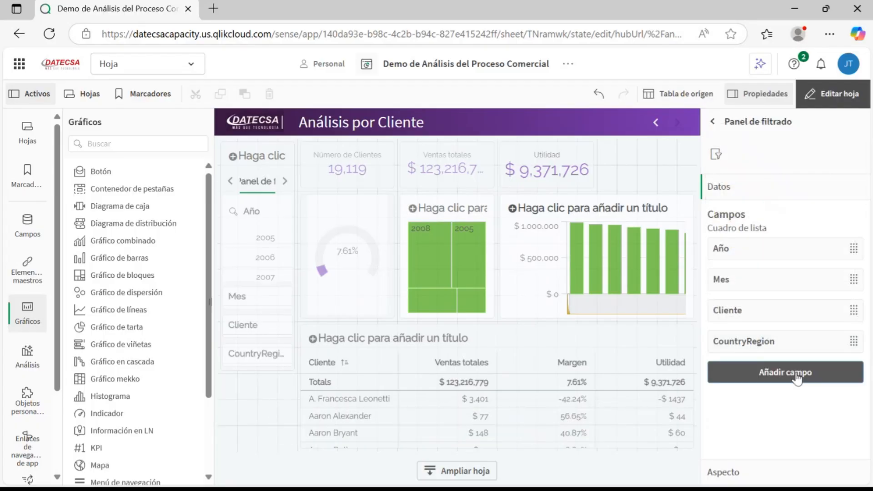
click(785, 371)
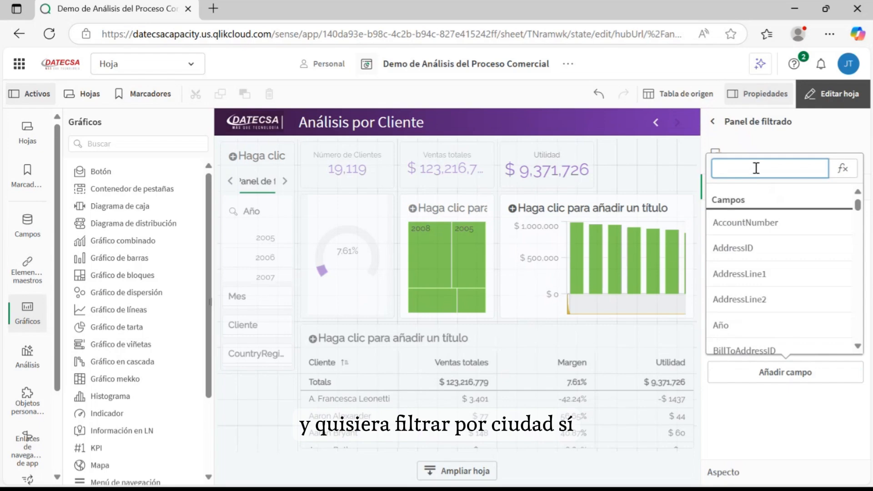
text(city)
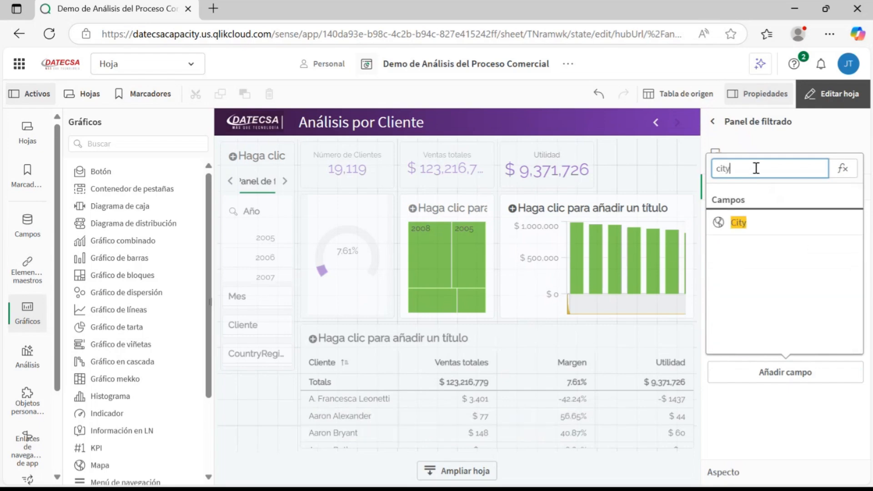
click(740, 223)
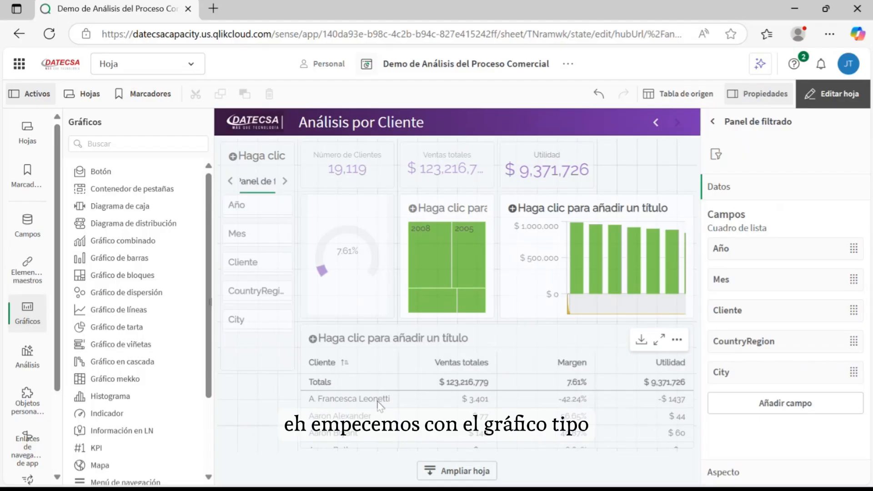
- Turn off chart suggestions for the Número de Clientes KPI and view its data and appearance settings
click(318, 174)
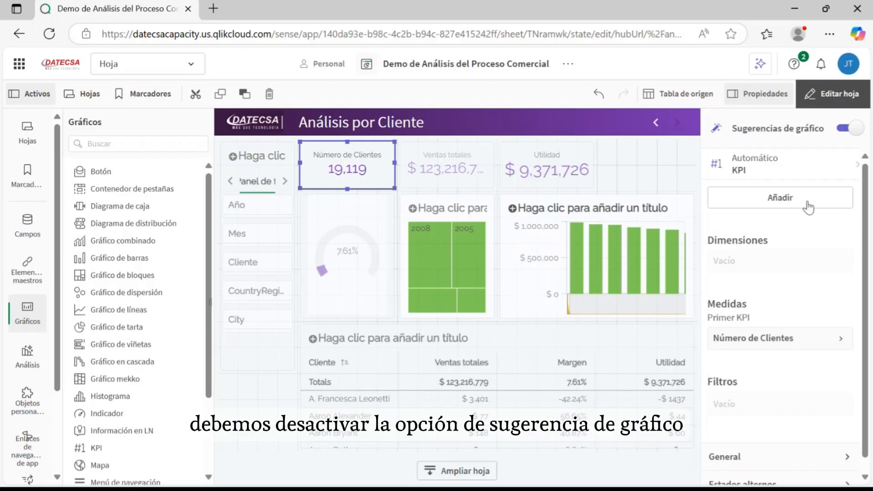
click(842, 132)
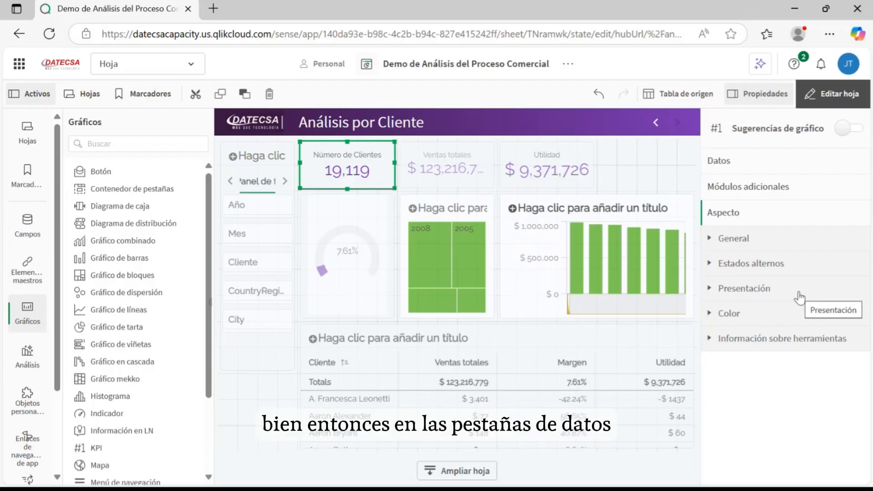
click(727, 162)
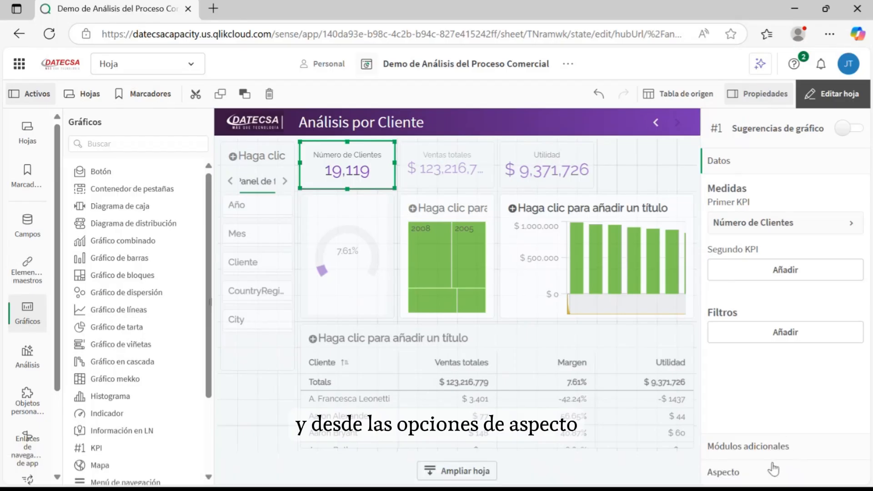
click(747, 473)
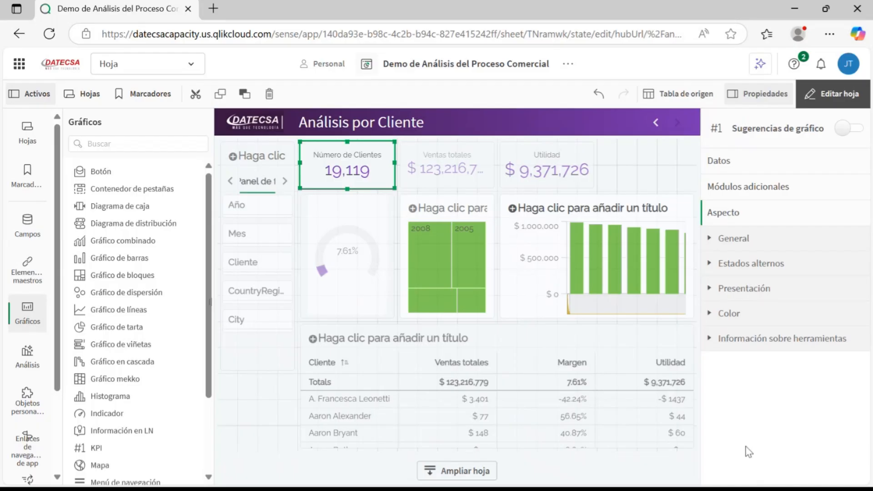
- Set the border width of the Número de Clientes KPI to 3px in its style options
click(746, 289)
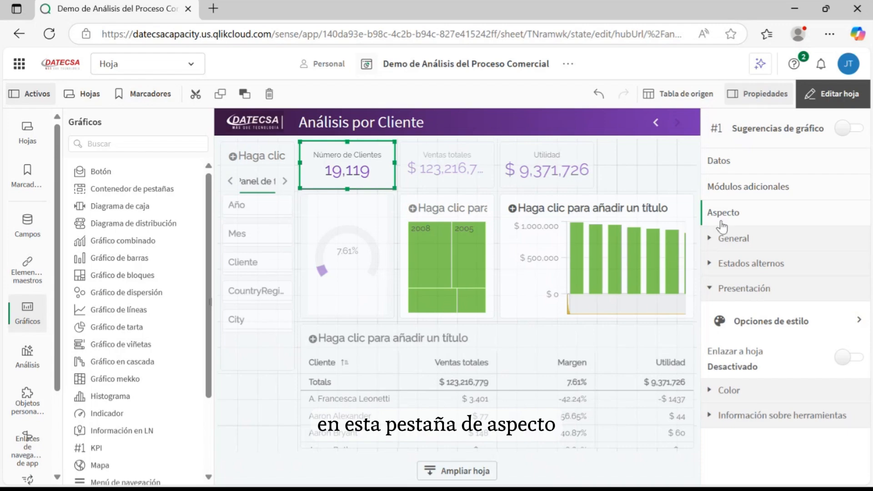
click(770, 324)
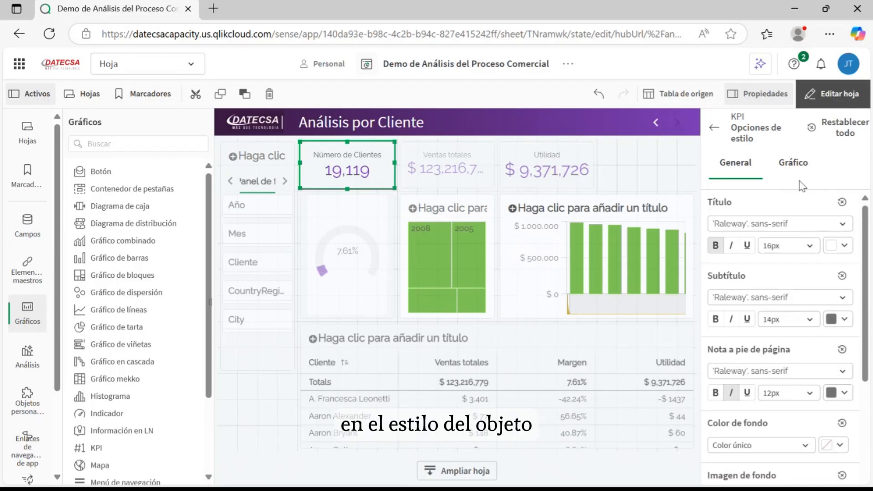
scroll(801, 281, down, 3)
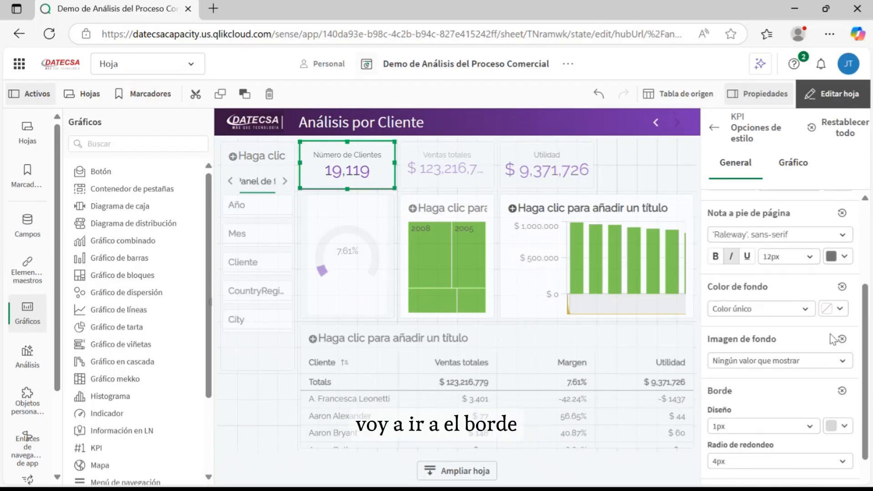
scroll(795, 403, down, 1)
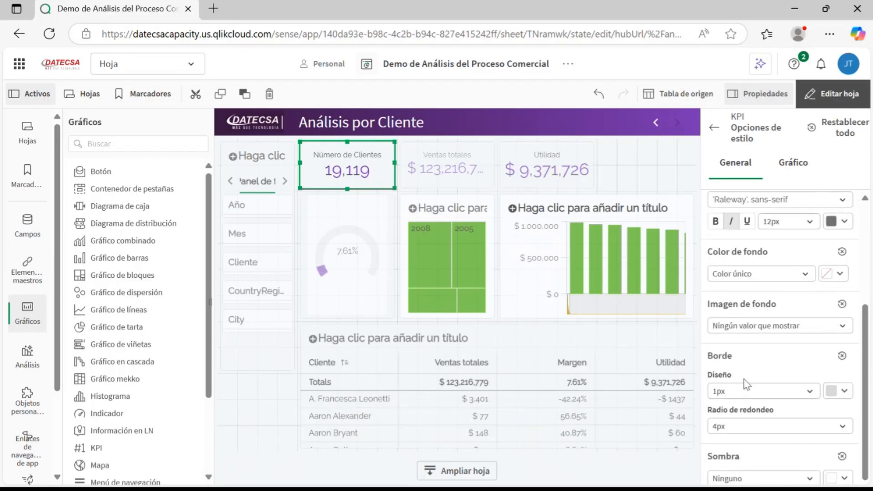
click(811, 392)
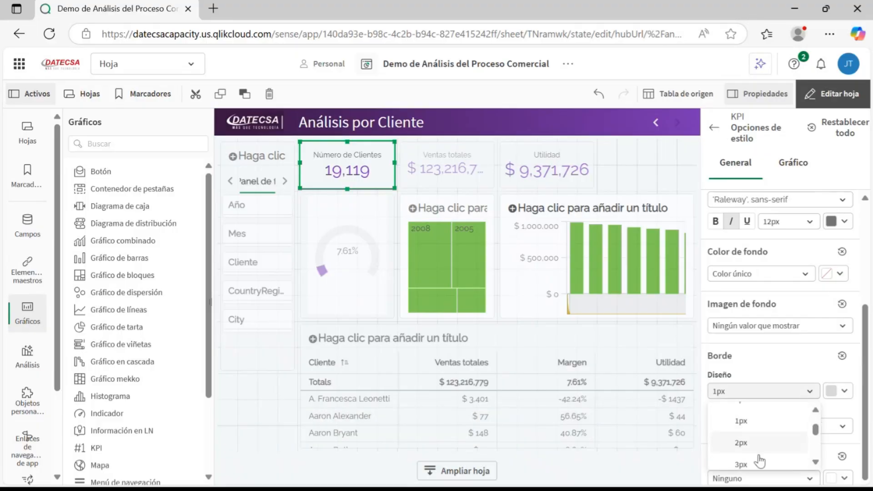
click(760, 464)
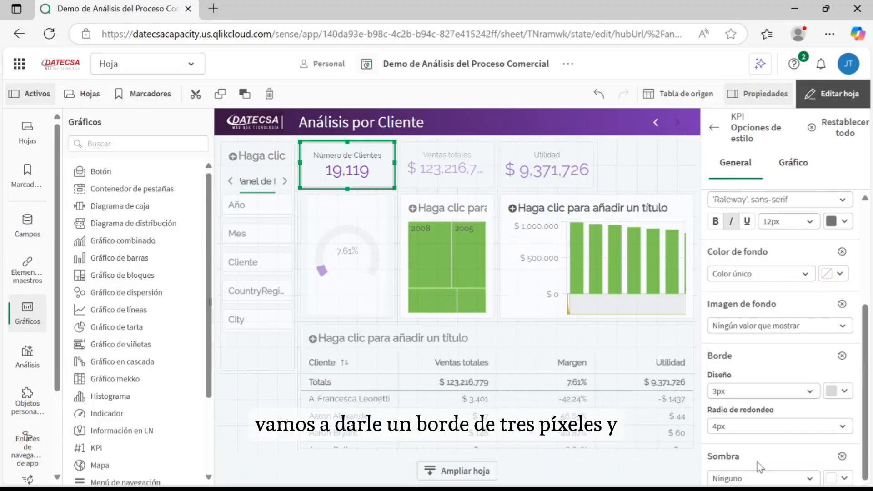
- Set the border colour of the Número de Clientes KPI to #65558f
click(844, 393)
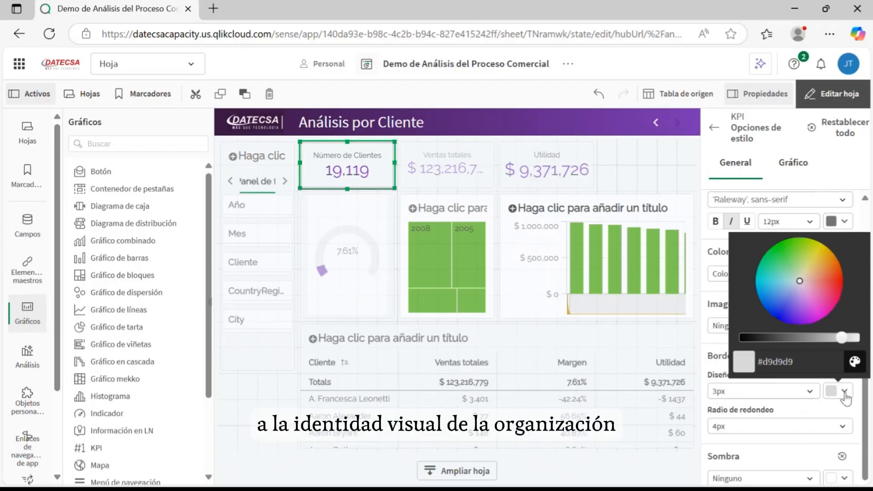
click(804, 363)
key(BackSpace)
key(BackSpace)
key(BackSpace)
key(BackSpace)
key(BackSpace)
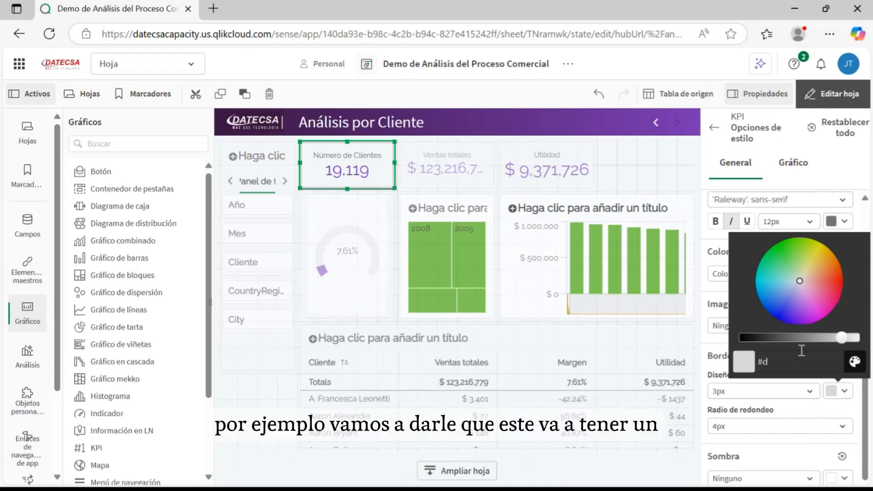
key(BackSpace)
text(655)
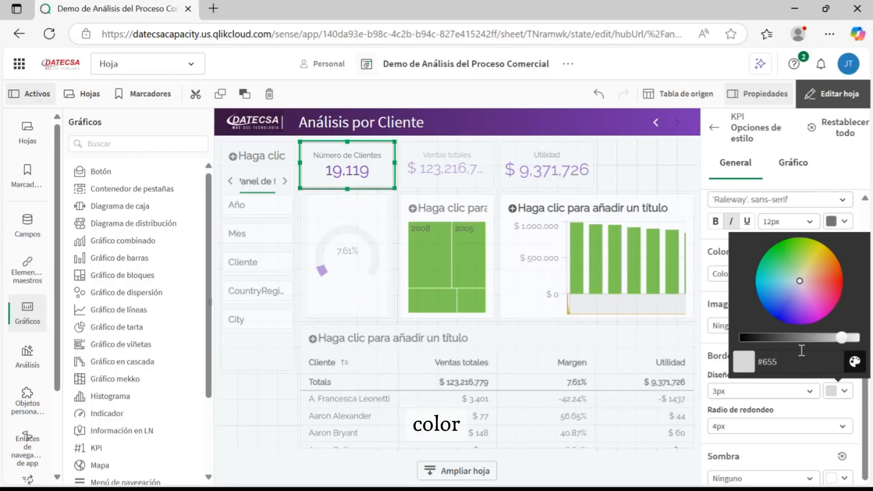
text(58)
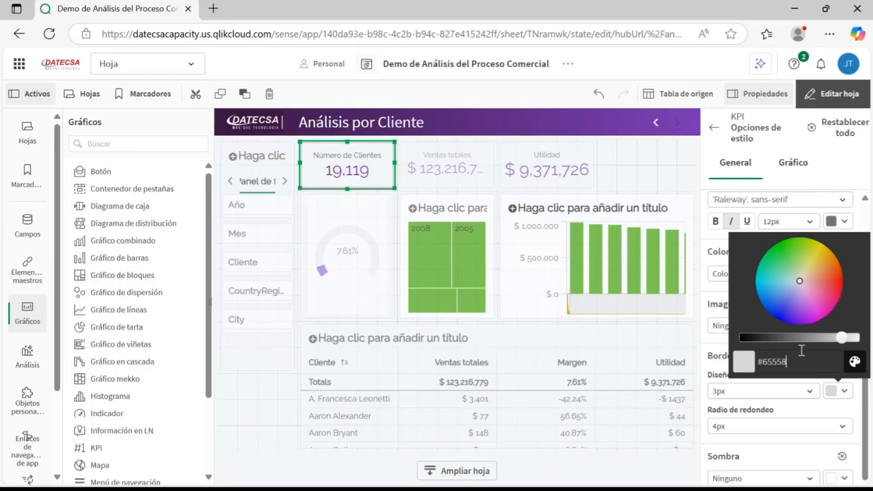
text(f)
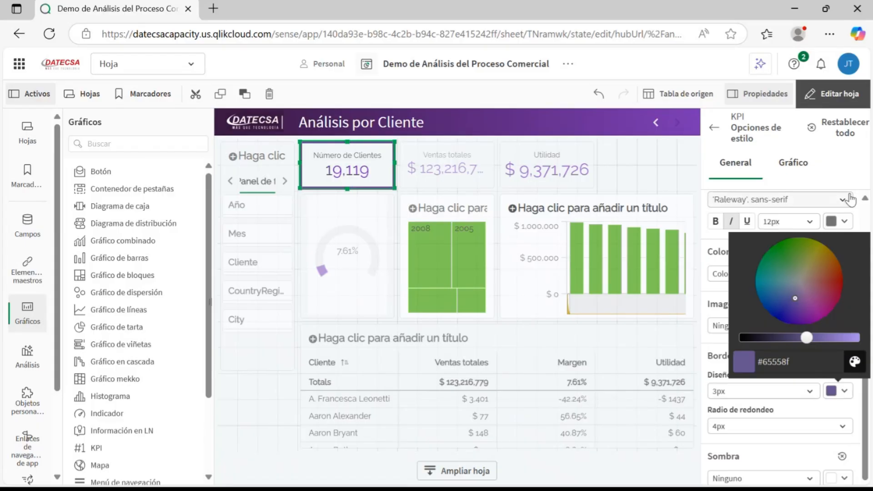
click(825, 159)
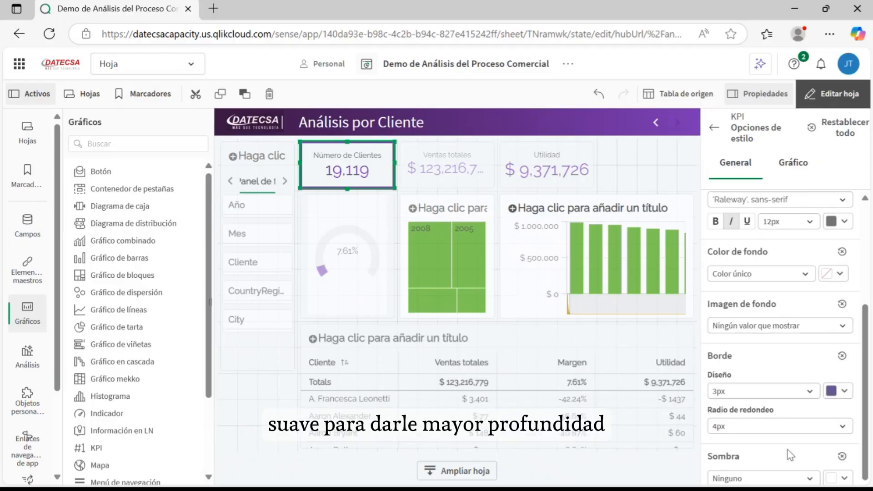
- Give the Número de Clientes KPI a Pequeño shadow in colour #a969e3
click(768, 478)
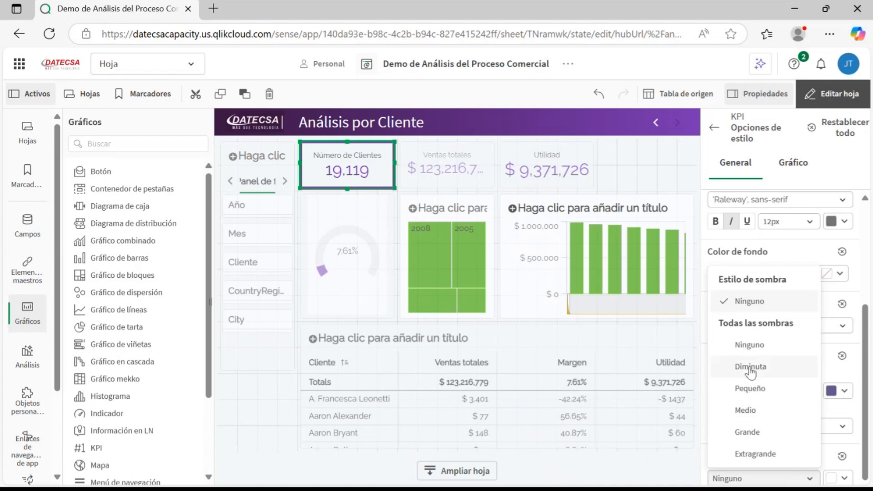
click(751, 388)
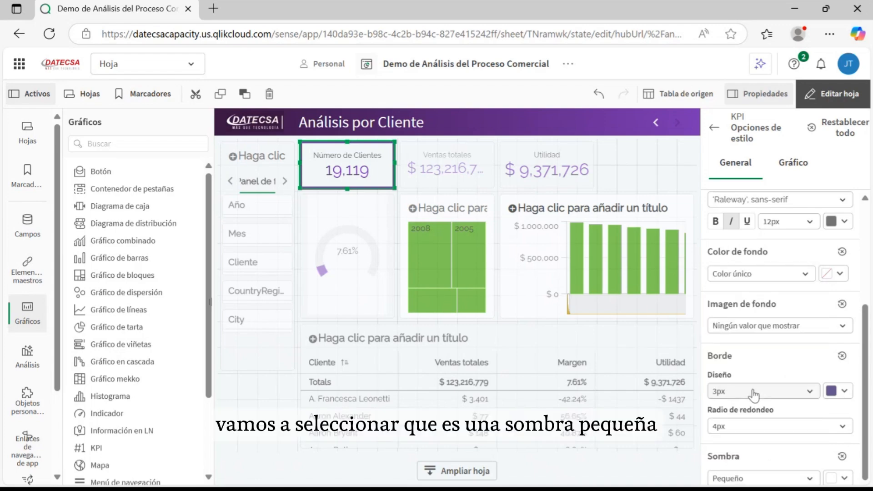
click(844, 479)
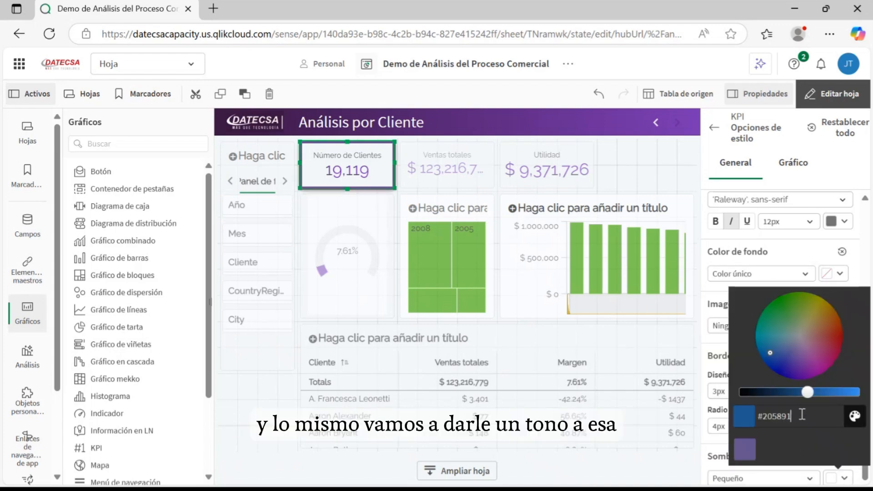
key(BackSpace)
key(BackSpace)
key(BackSpace)
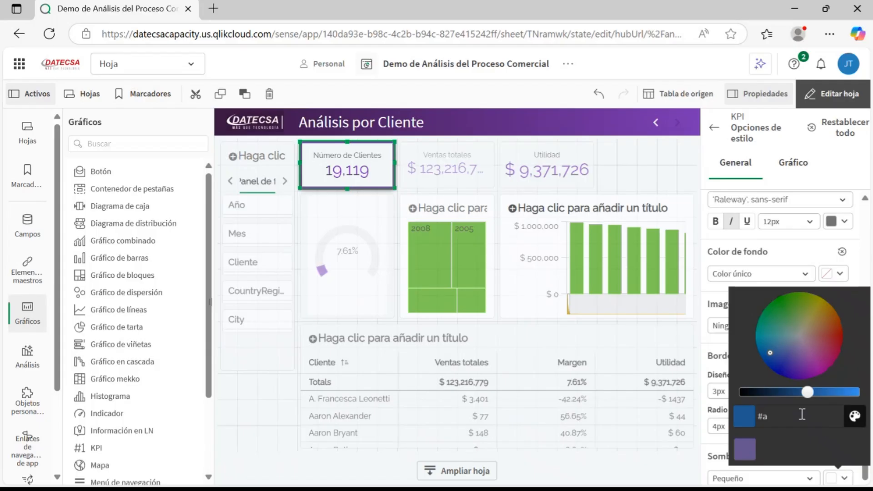
text(969e3)
key(Return)
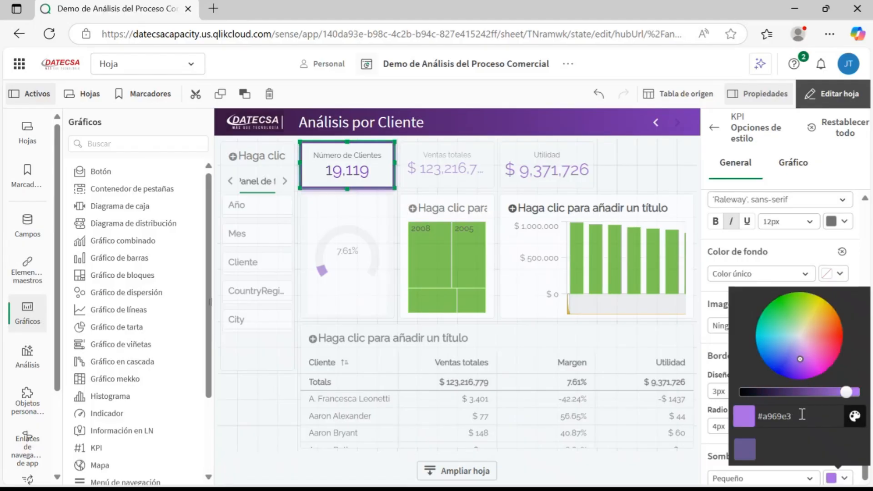
click(655, 181)
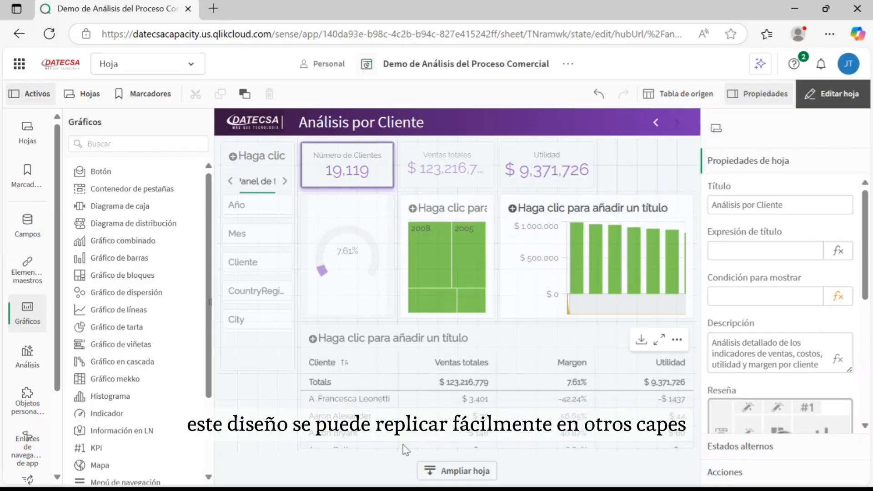
- Copy the style of the Número de Clientes KPI and paste it onto the Ventas totales and Utilidad KPIs
right_click(323, 185)
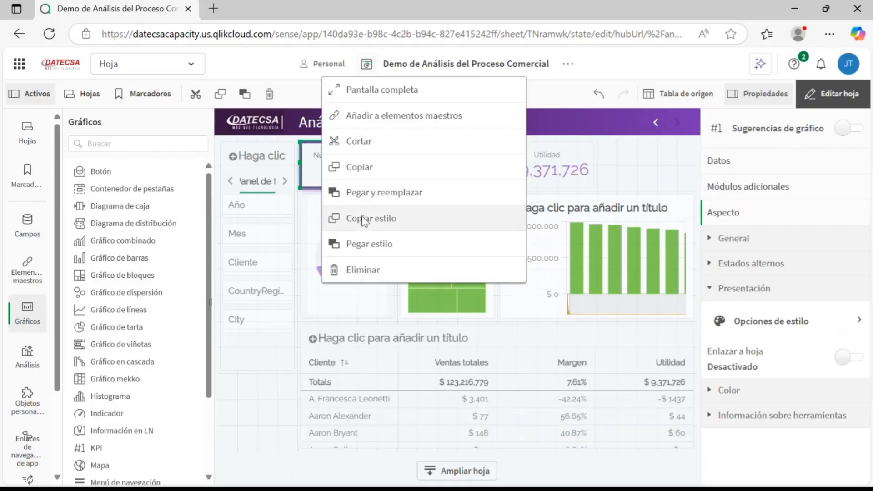
click(332, 219)
click(433, 182)
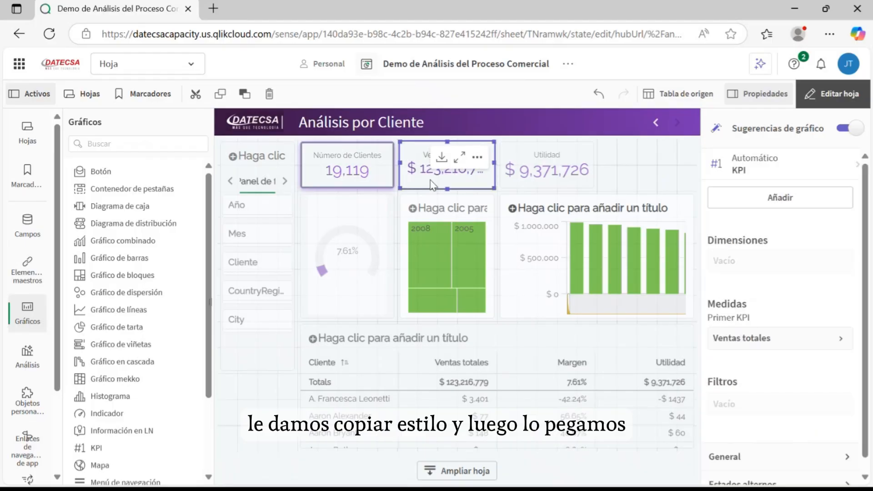
right_click(433, 182)
click(497, 232)
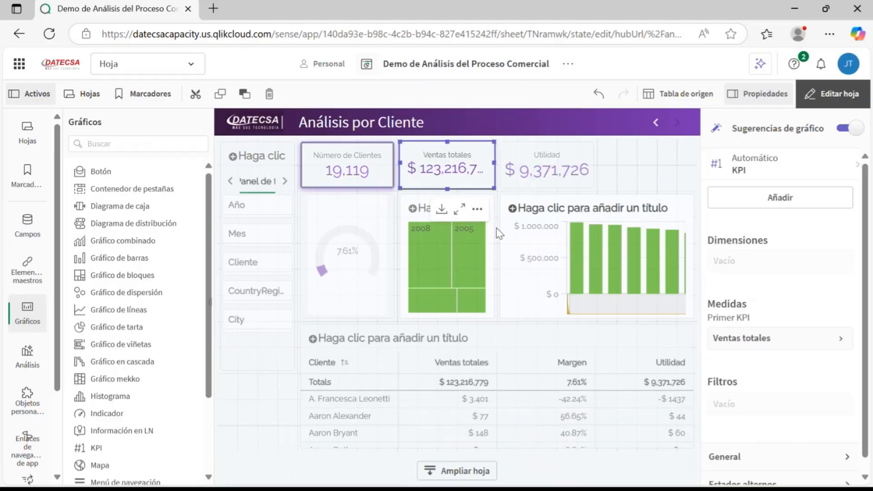
right_click(544, 173)
click(589, 244)
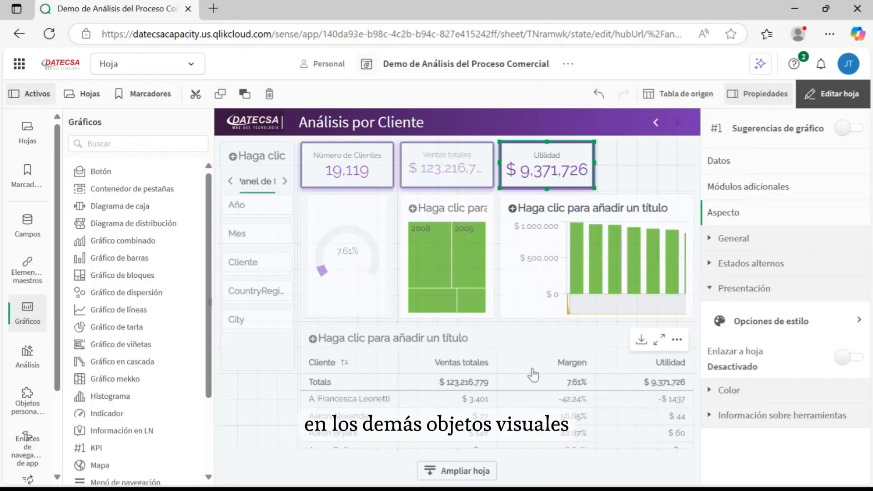
click(649, 180)
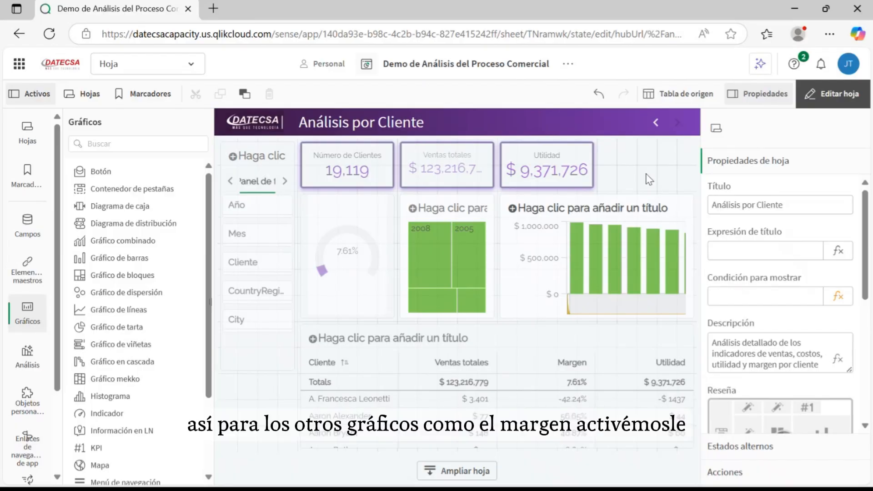
- Turn off chart suggestions for the Margen gauge and review its presentation settings
click(370, 317)
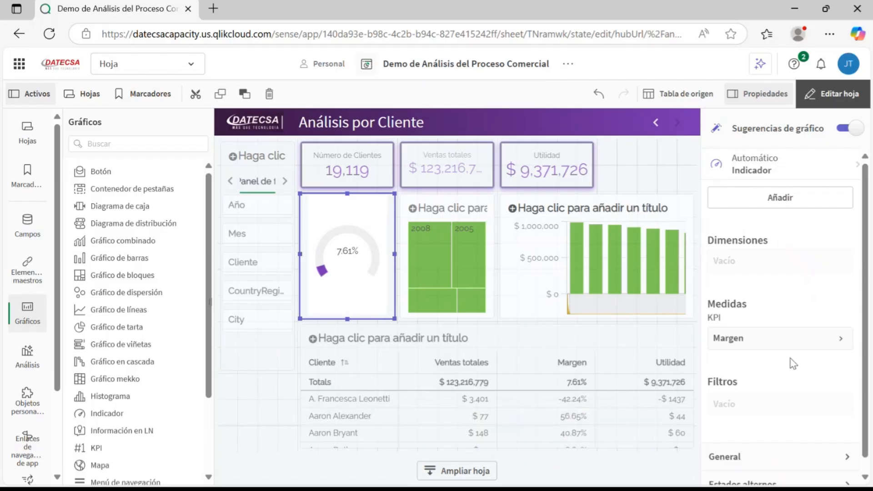
click(844, 130)
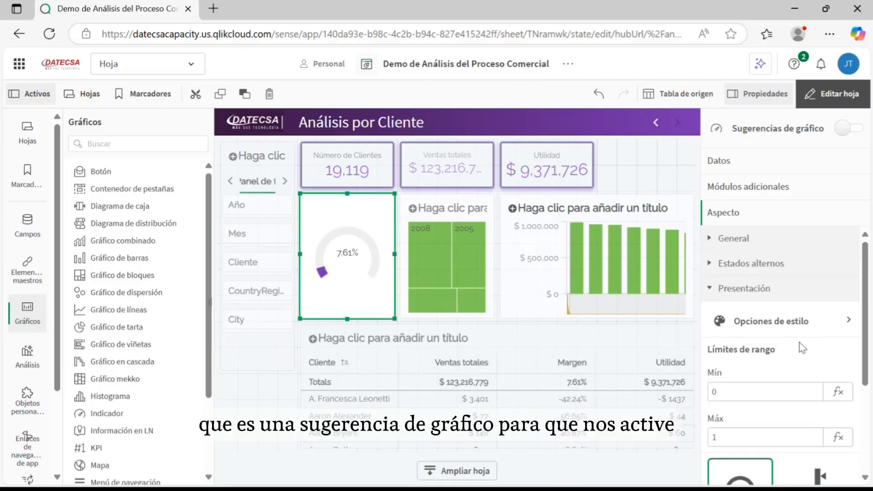
scroll(799, 346, down, 2)
scroll(800, 343, down, 2)
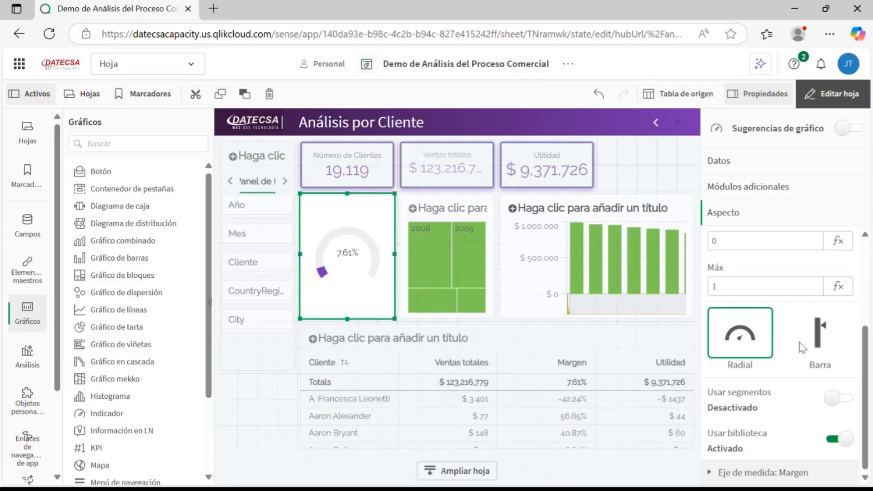
scroll(799, 343, up, 4)
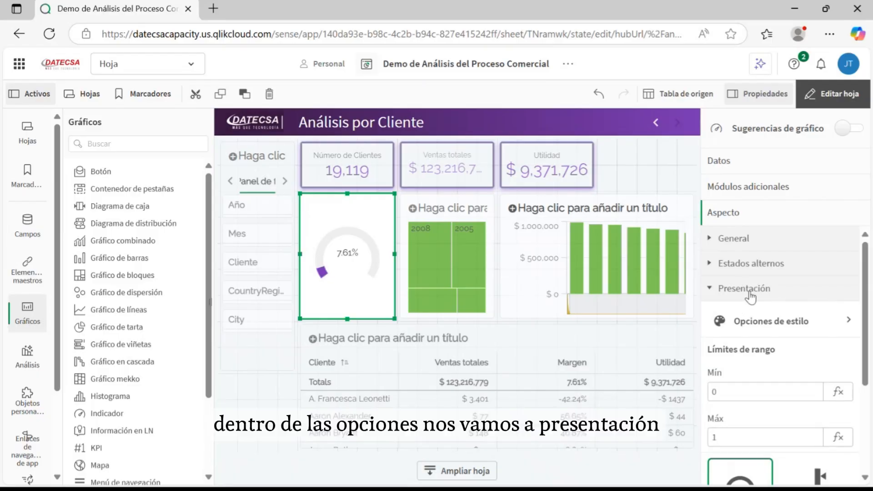
- Apply a Pequeño shadow to the Margen gauge in its style options
click(768, 322)
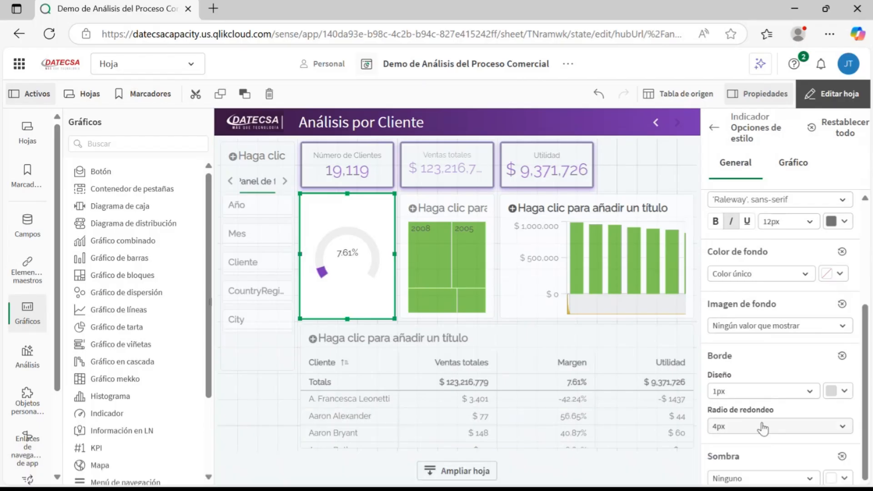
click(765, 477)
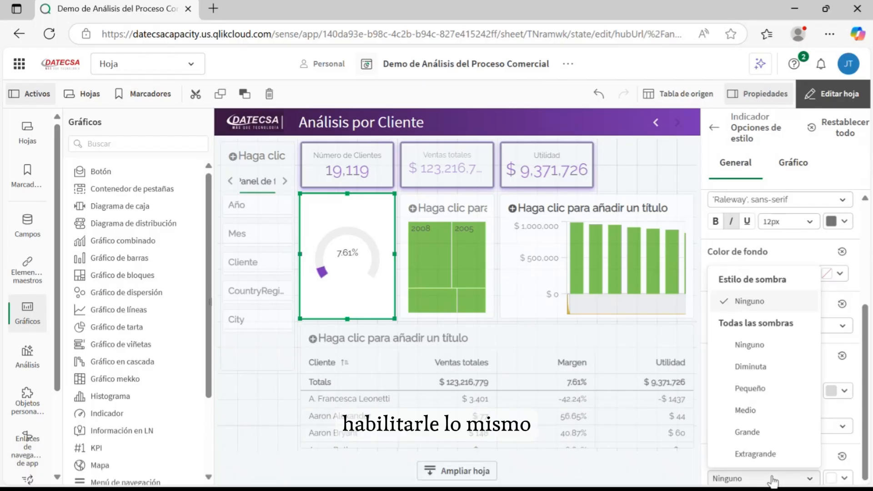
click(754, 387)
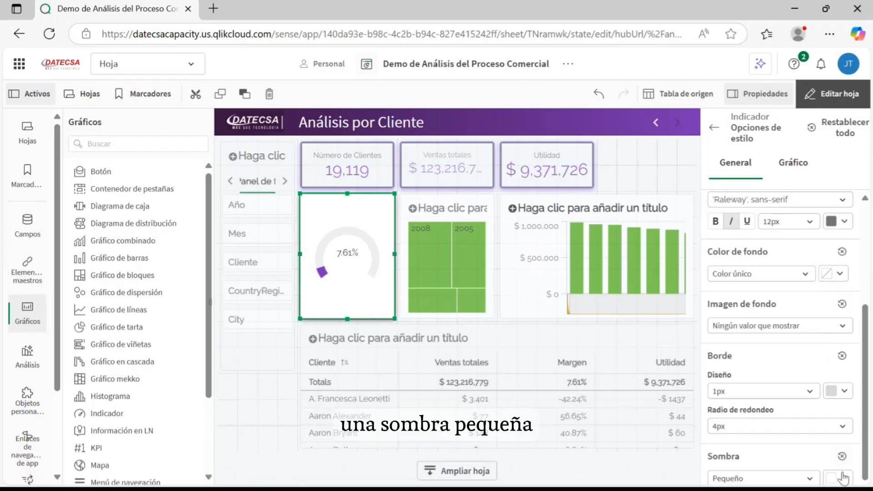
click(846, 478)
click(846, 478)
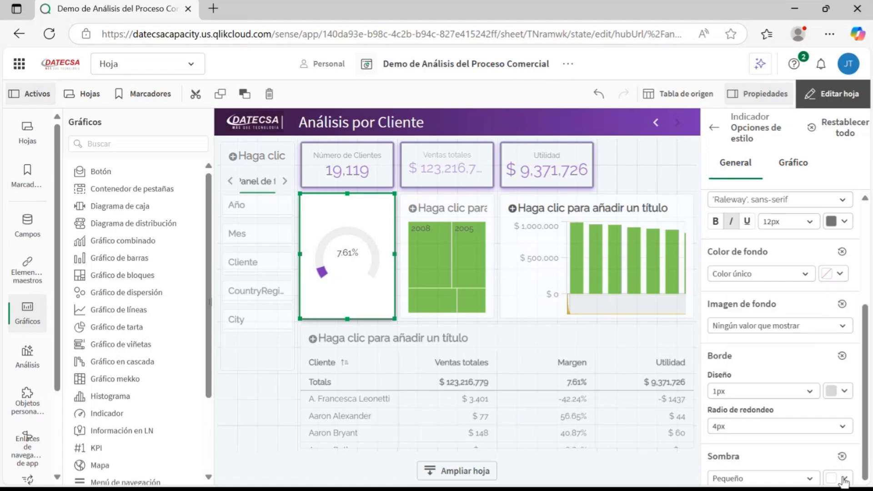
click(274, 427)
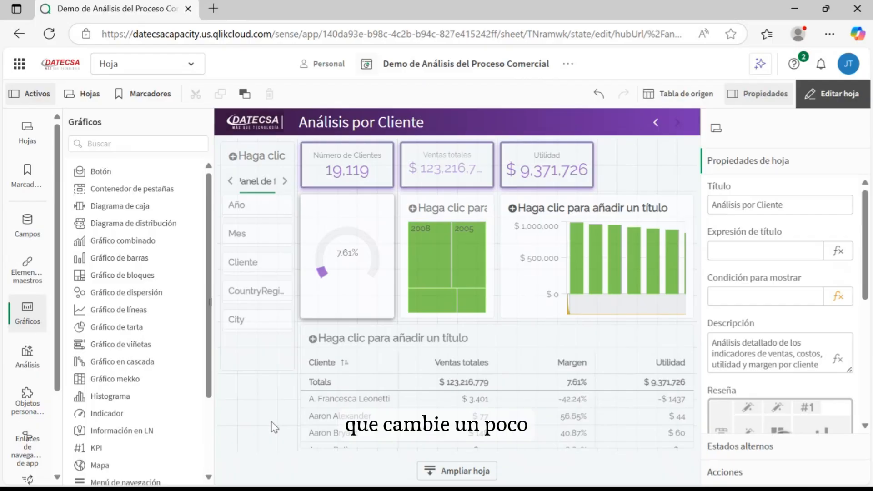
- Copy the Margen gauge's style and paste it onto the treemap and the bar chart
right_click(349, 301)
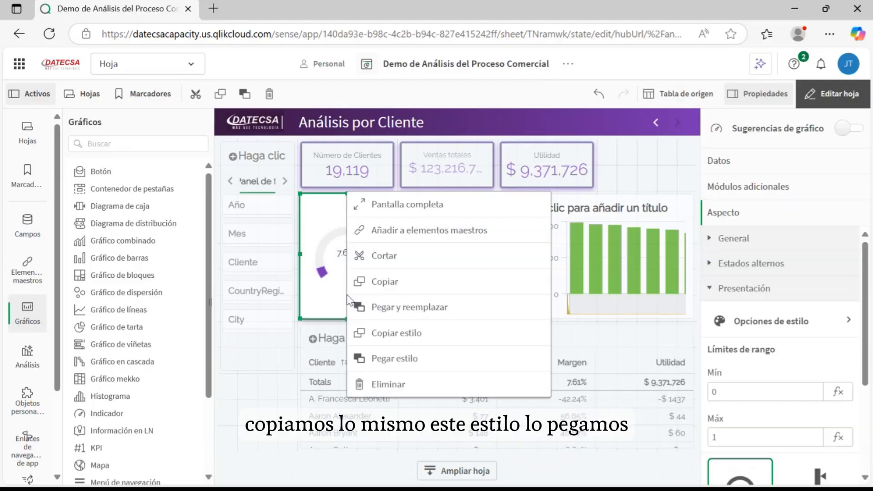
click(403, 338)
right_click(443, 296)
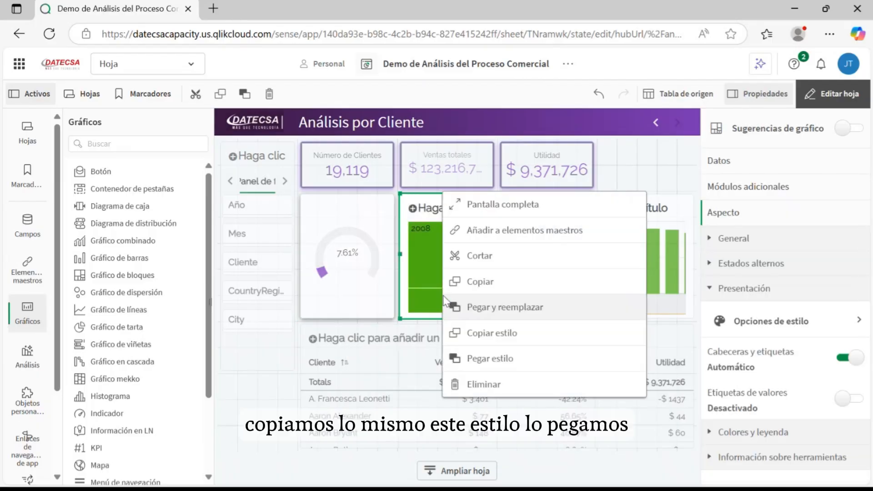
click(509, 359)
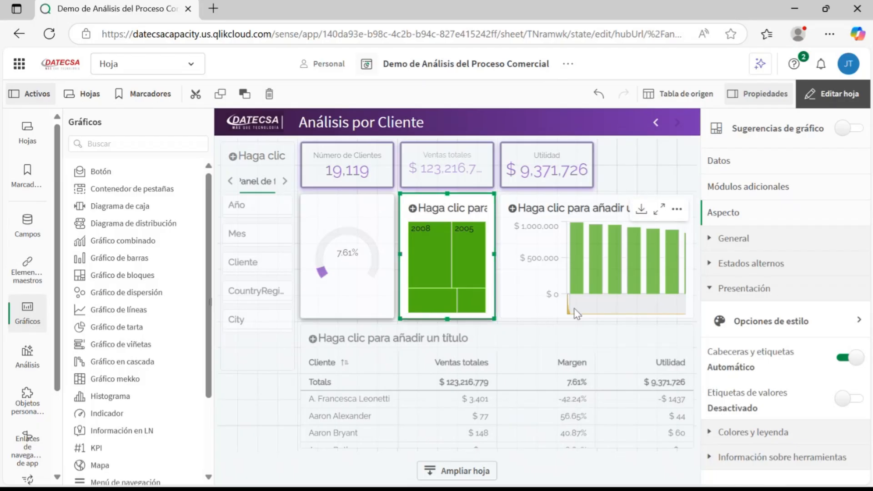
right_click(540, 315)
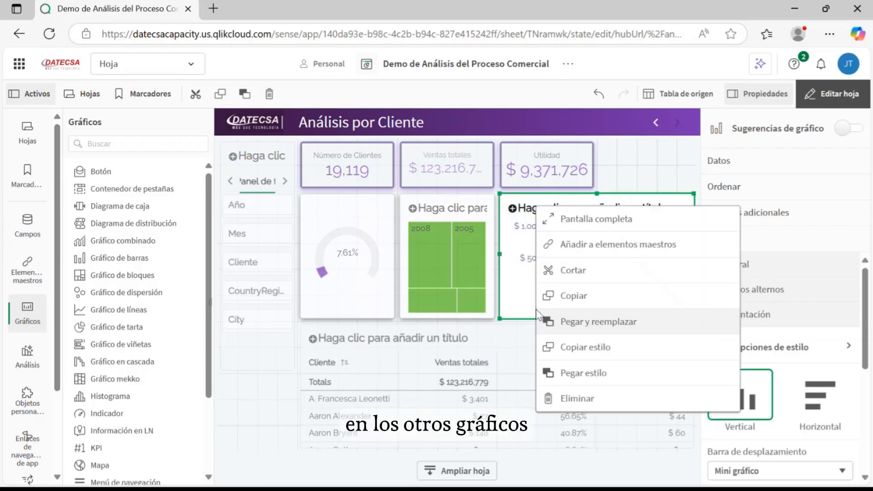
click(586, 373)
click(277, 425)
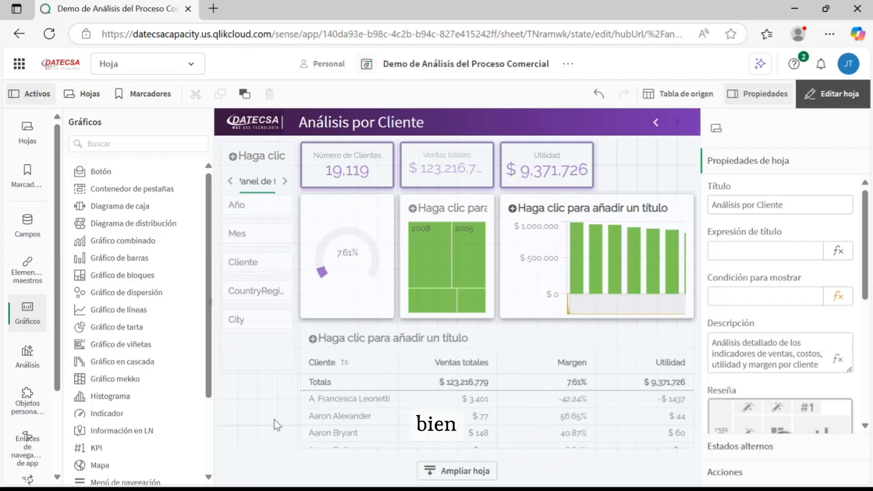
- Title the treemap "Margen x Año"
click(448, 249)
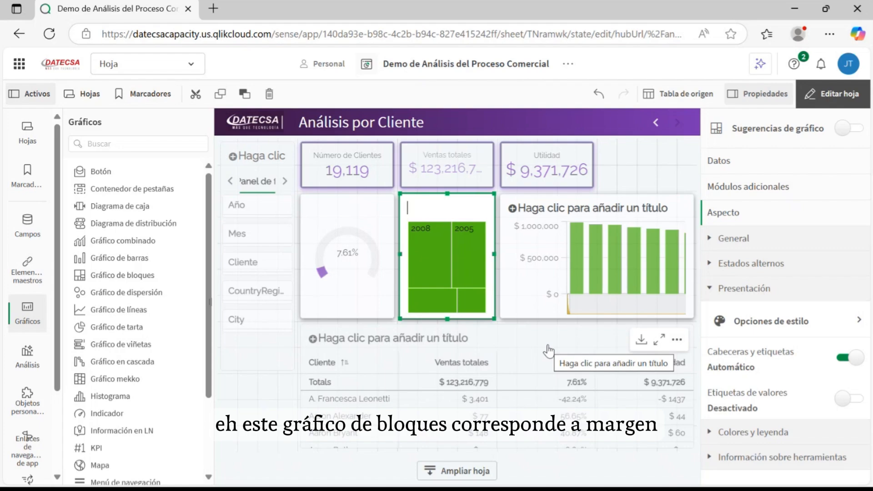
text(M)
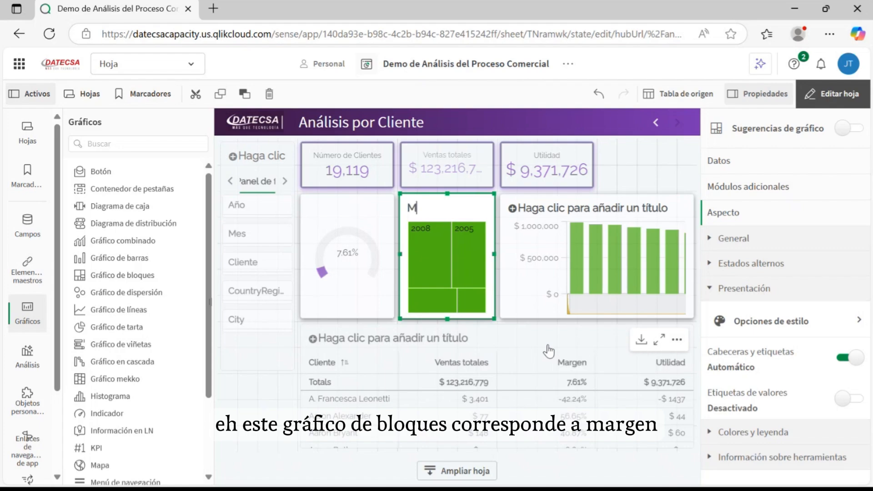
text(argen x)
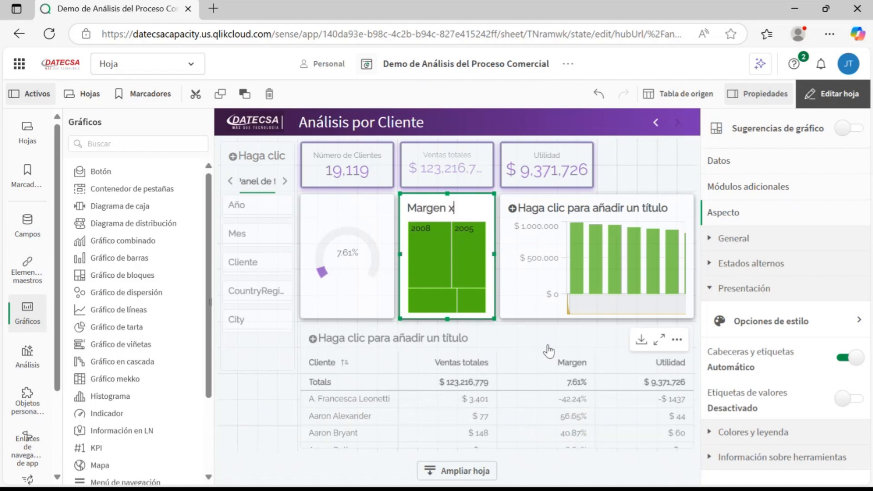
text( Año)
- Try to title the bar chart "Ranking de Ventas x Cliente"
click(580, 208)
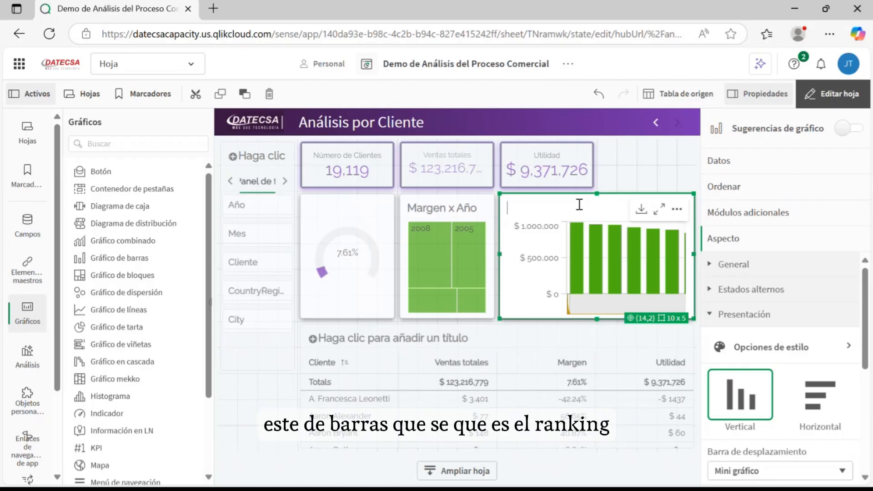
text(Rankin)
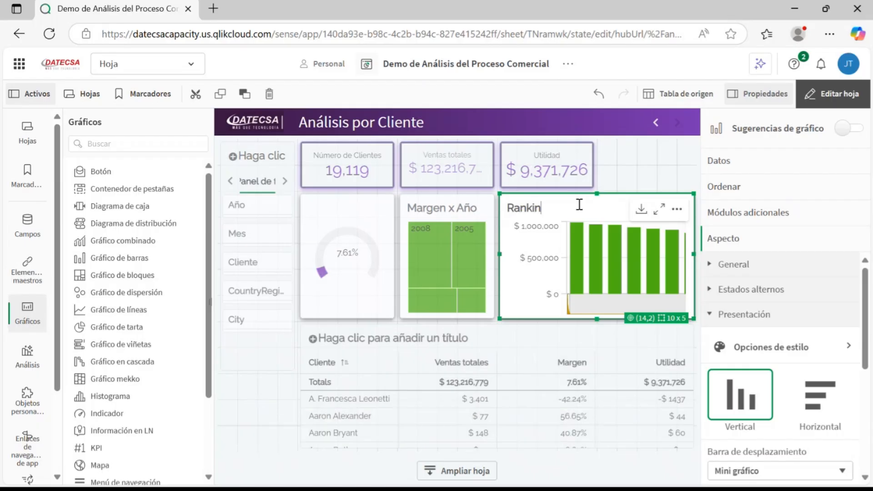
text(g de Ve)
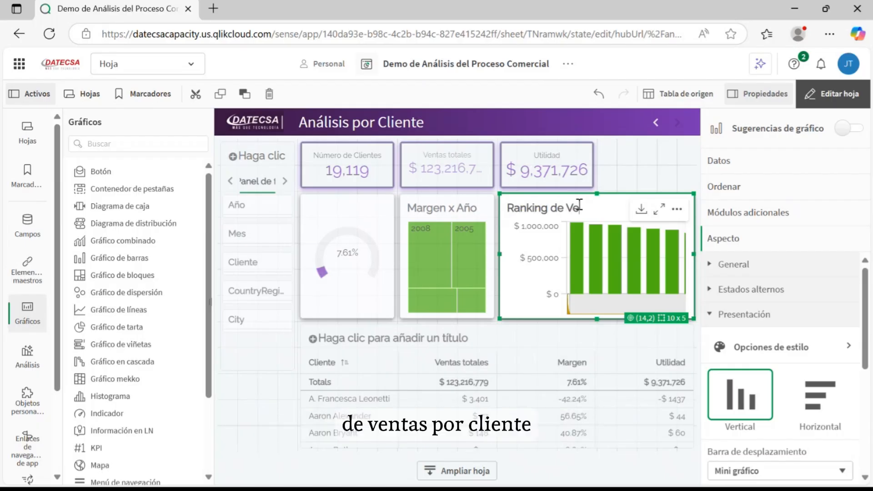
text(ntas x Cl)
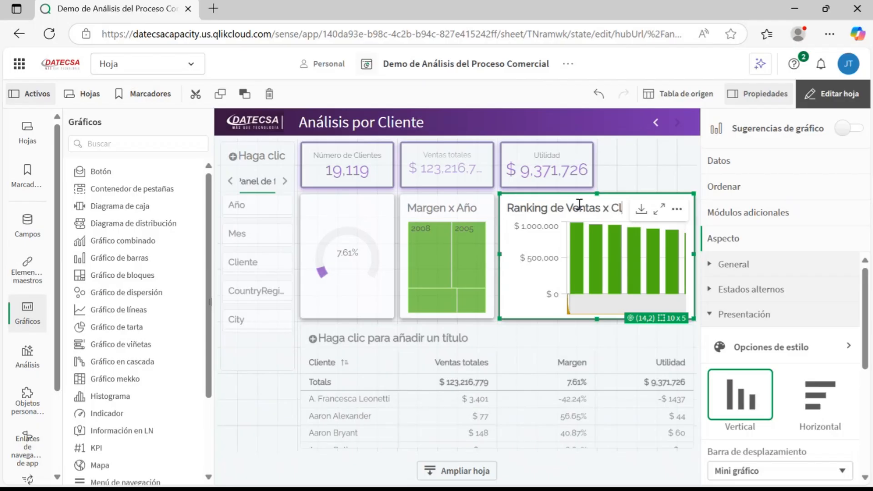
text(iente)
click(527, 292)
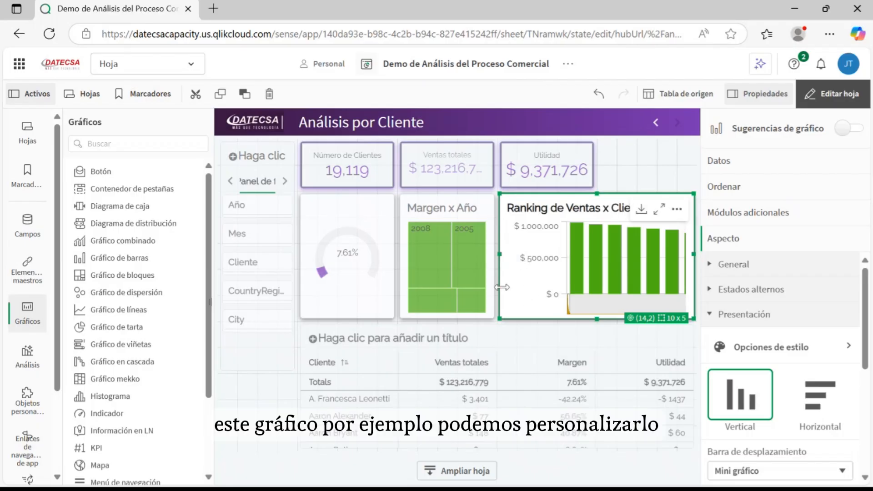
- Set the bar chart's orientation to Horizontal, leaving and re-entering sheet editing to refresh the sheet
click(821, 400)
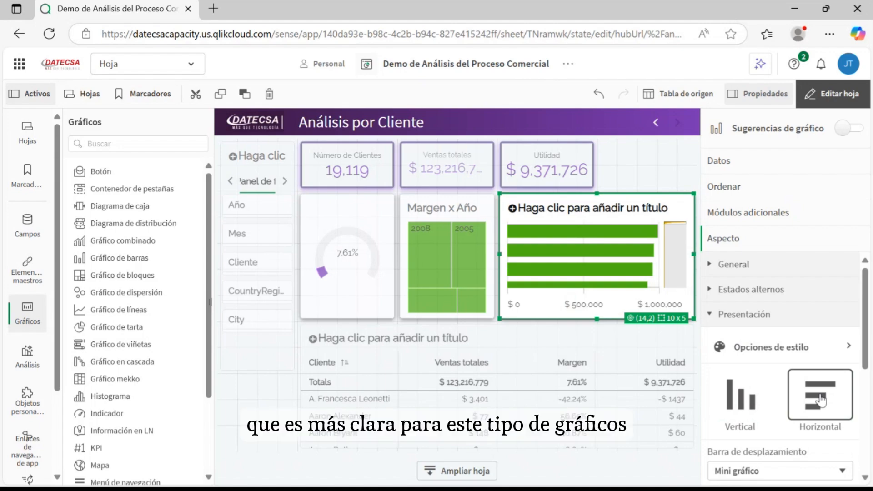
click(570, 210)
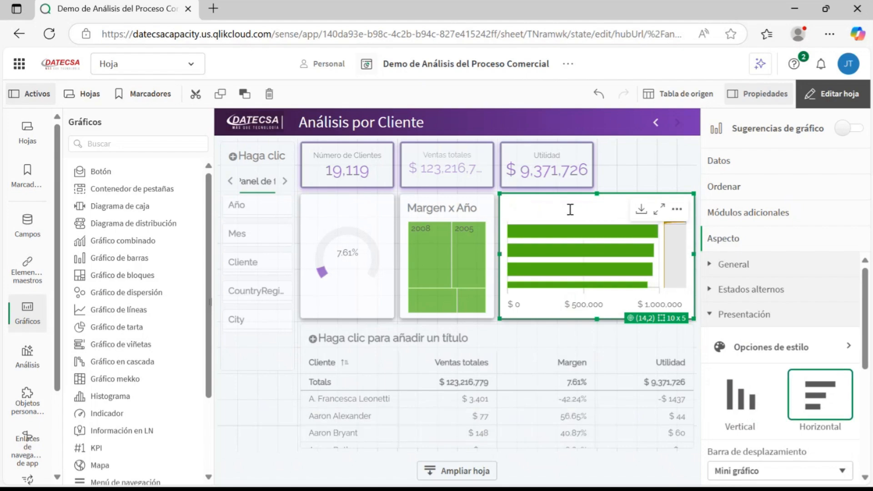
click(836, 96)
click(837, 97)
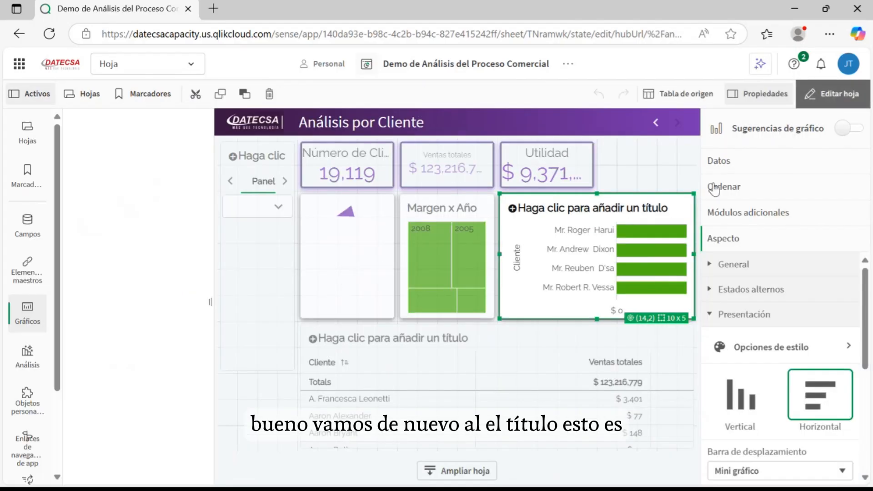
- Title the horizontal bar chart "Ranking de ventas x Cliente"
click(598, 210)
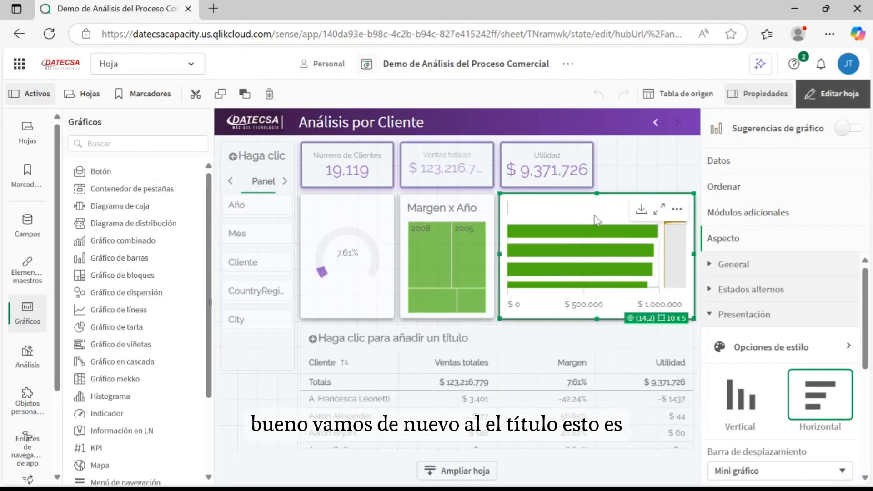
text(Ra)
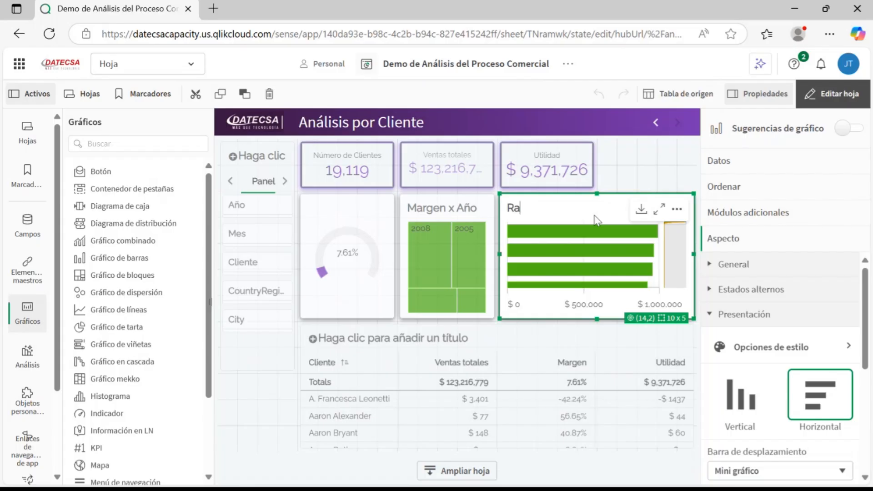
text(nking de ventas x)
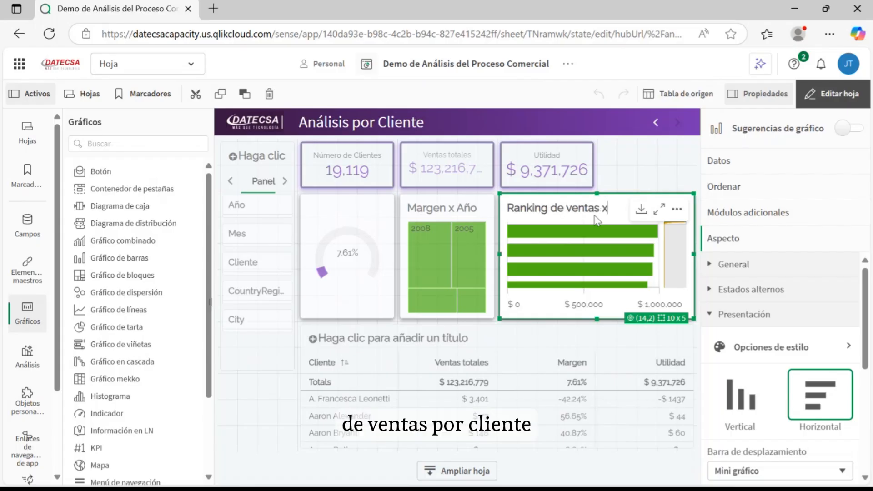
text( Clie)
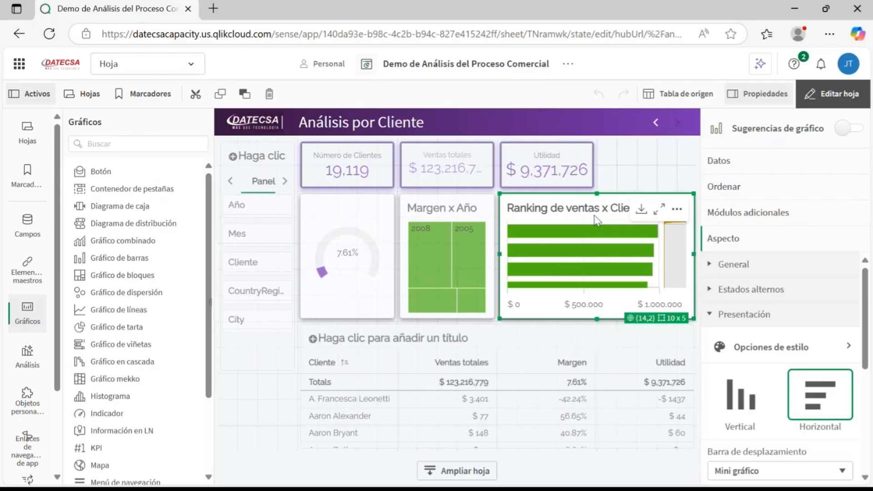
text(nte)
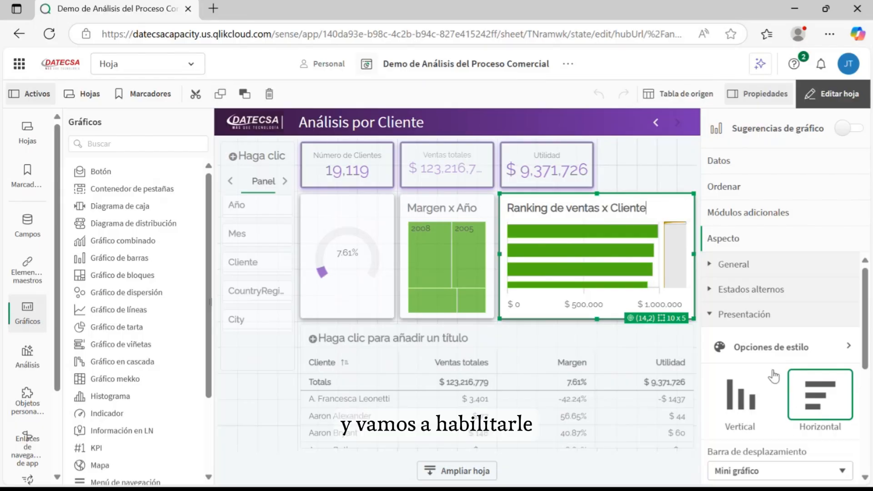
- Turn on automatic value labels for the bar chart and for the Margen x Año treemap
drag(867, 351, 869, 433)
click(846, 413)
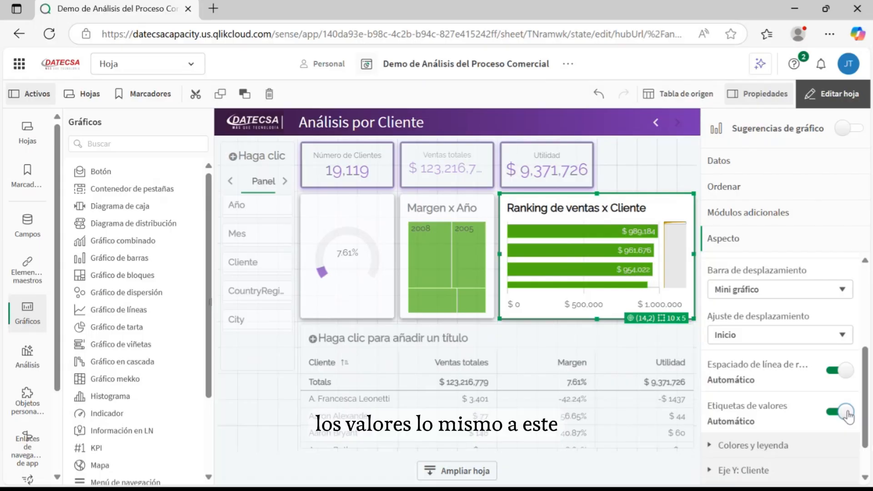
click(434, 252)
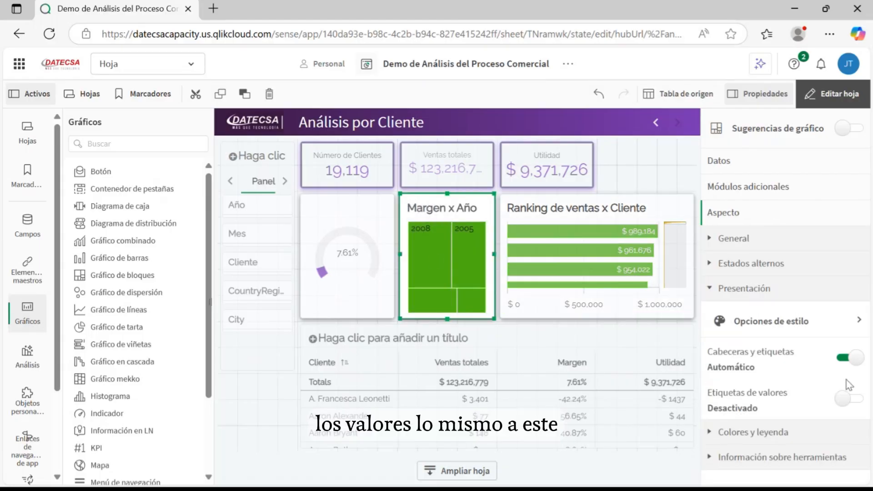
click(860, 401)
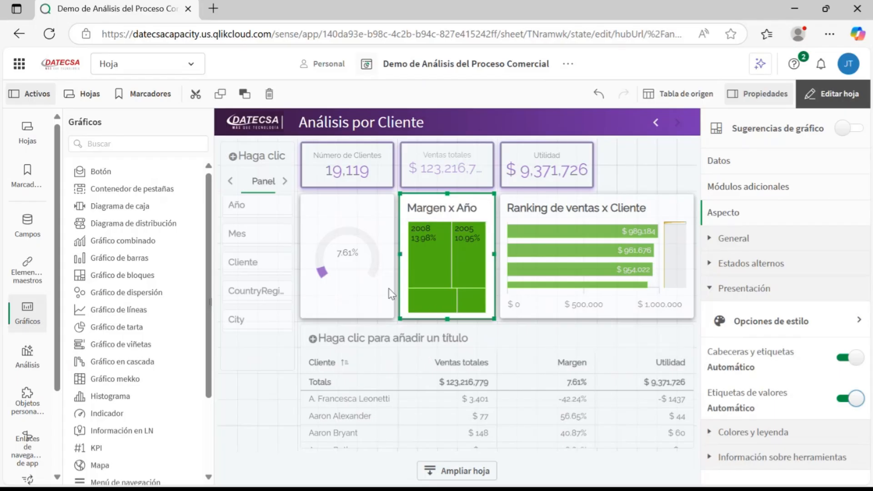
- Turn off the navigation arrows and turn on icons for the tab container holding the filter pane
click(267, 368)
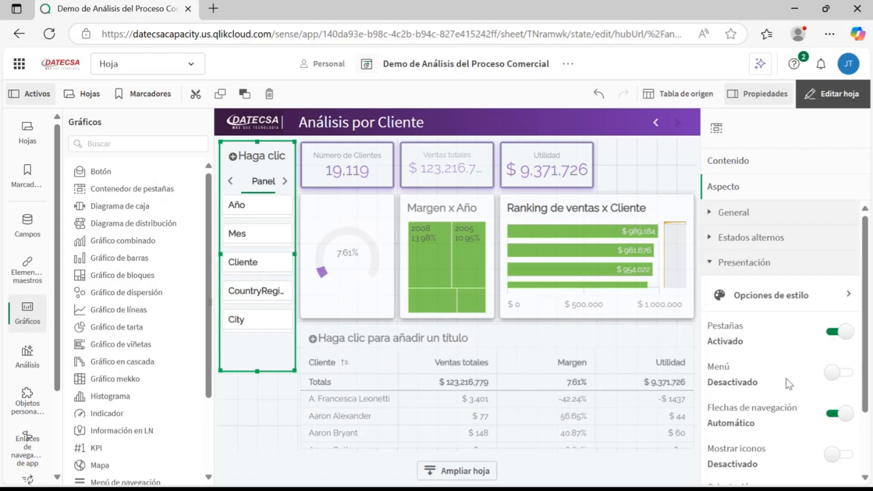
scroll(789, 385, down, 2)
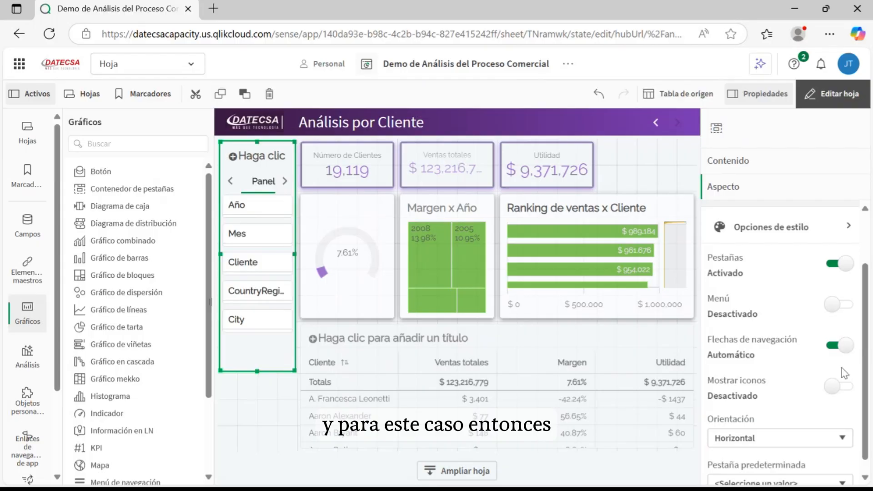
scroll(842, 368, up, 2)
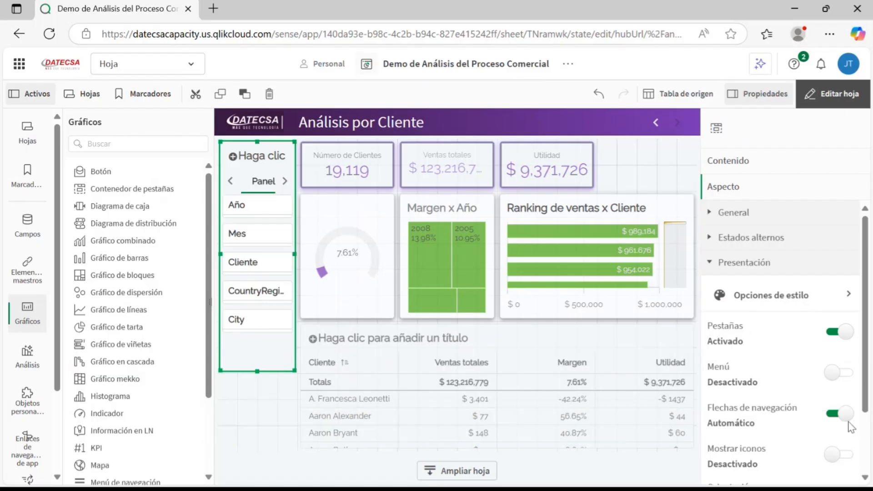
click(834, 415)
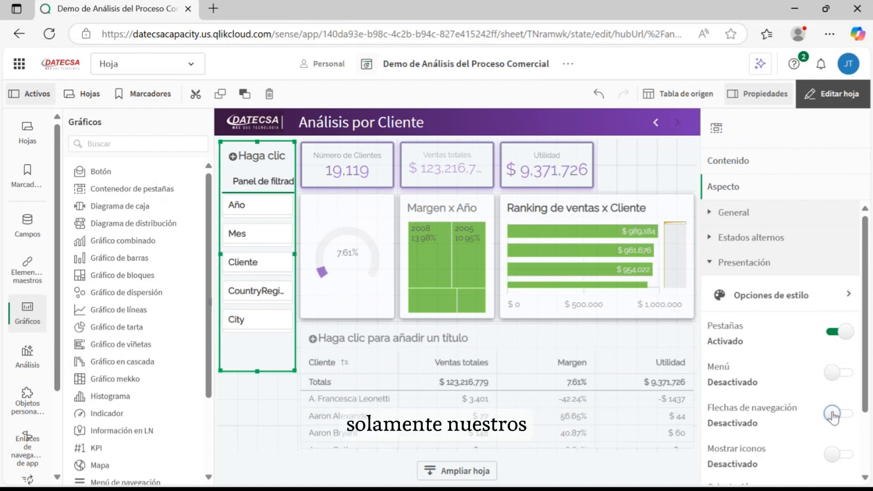
click(842, 457)
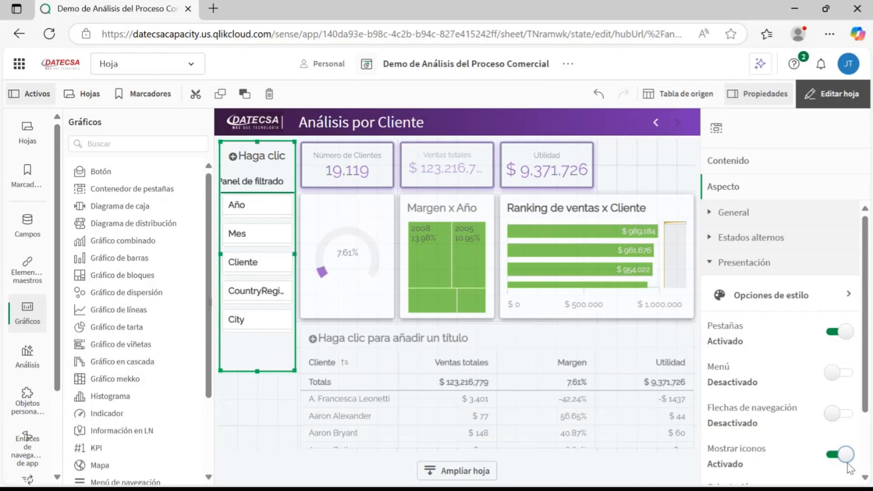
- Hide the filter container's titles and shorten the container slightly from its lower edge
click(733, 214)
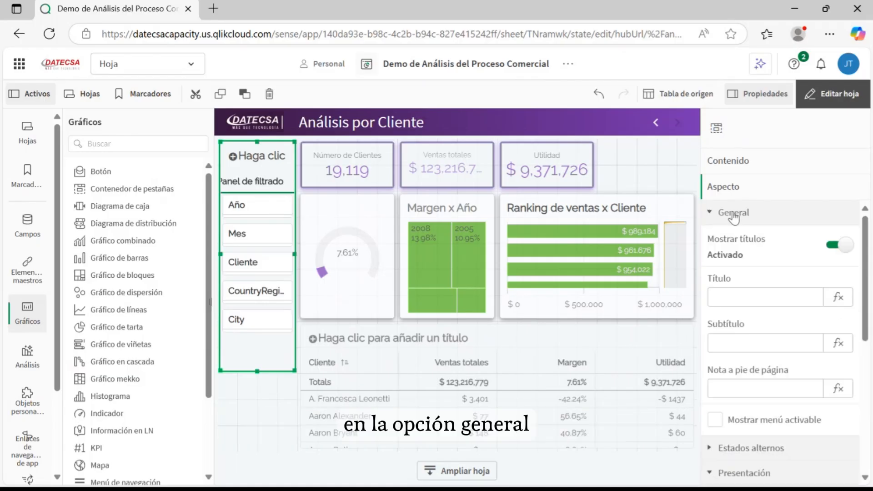
click(836, 246)
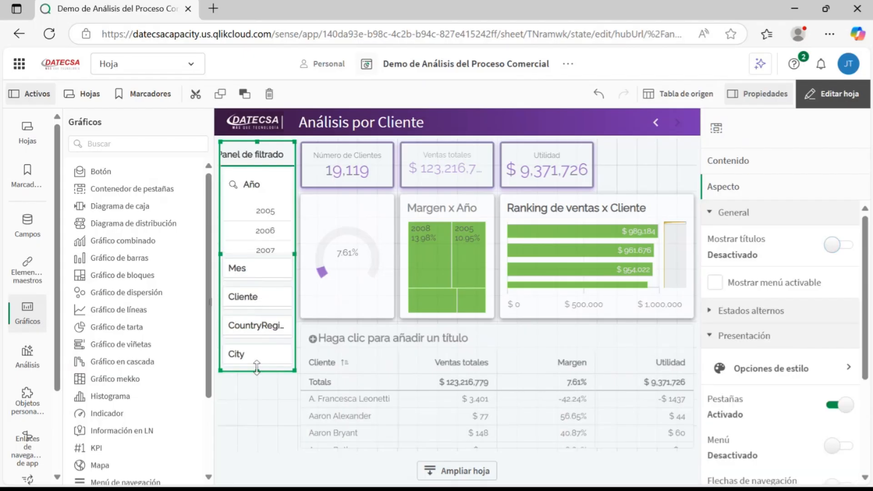
drag(257, 367, 258, 346)
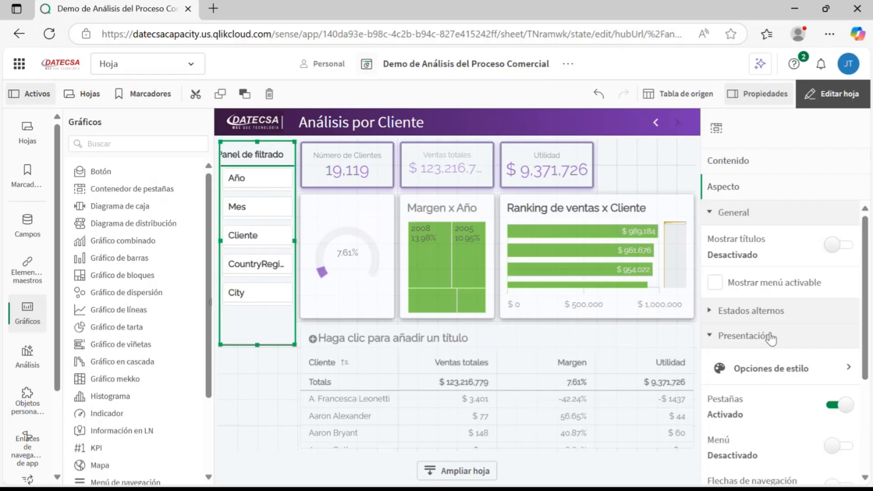
- Change the label of the container's filter pane tab to "Filters"
click(741, 168)
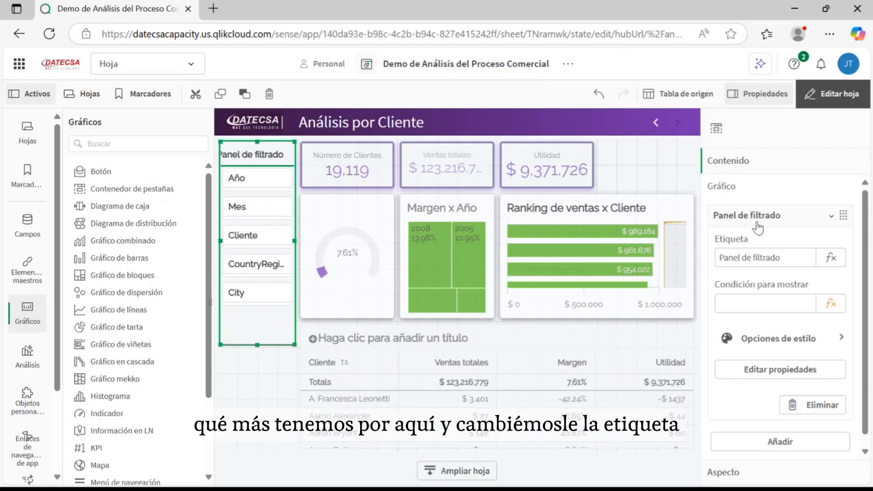
drag(788, 262, 712, 253)
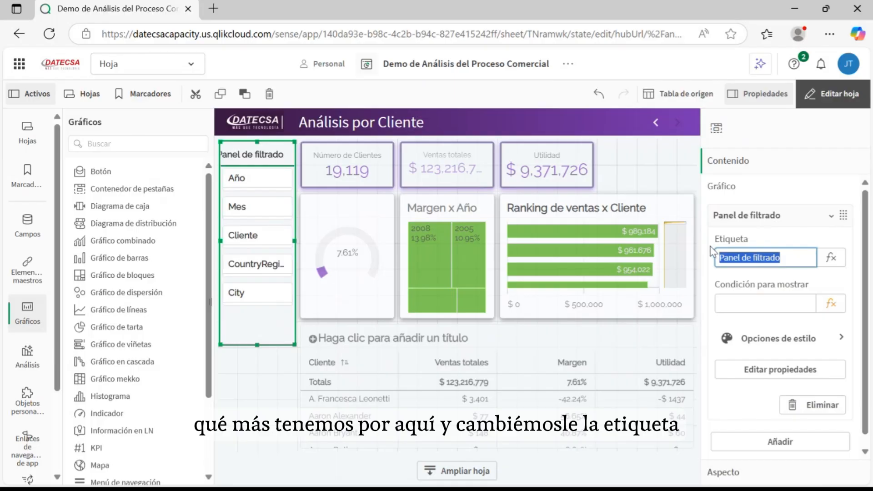
text(Filters)
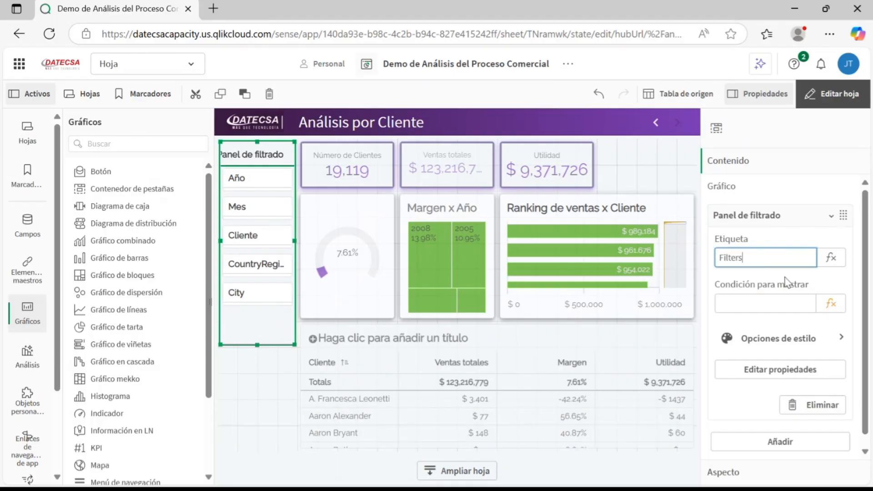
click(775, 245)
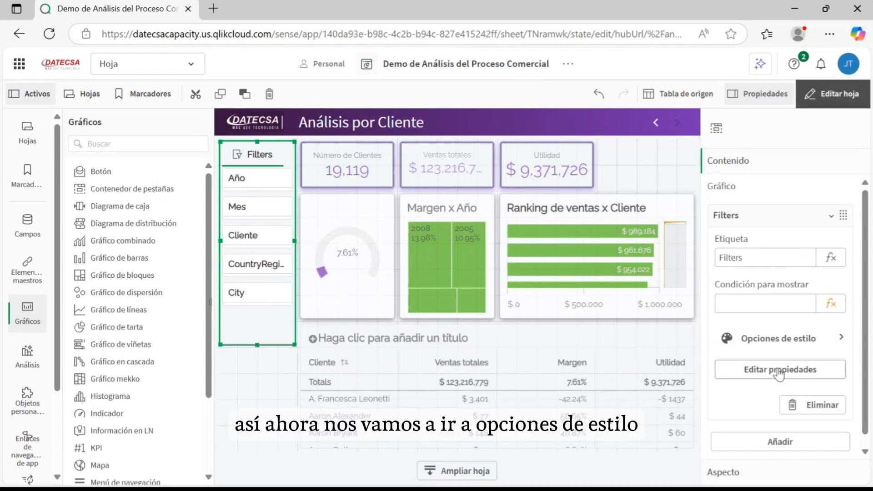
- Examine the style options of the Filters tab and of its filter pane, including the list boxes, background, border and corner radius
click(783, 339)
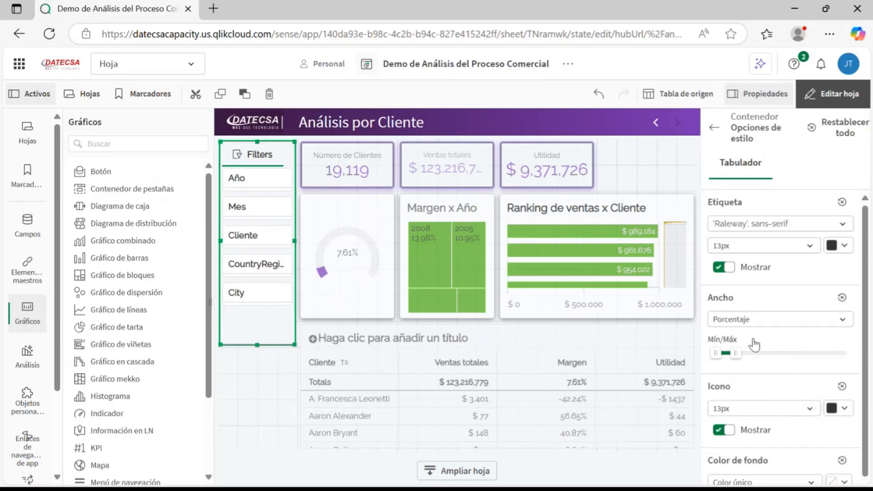
click(717, 131)
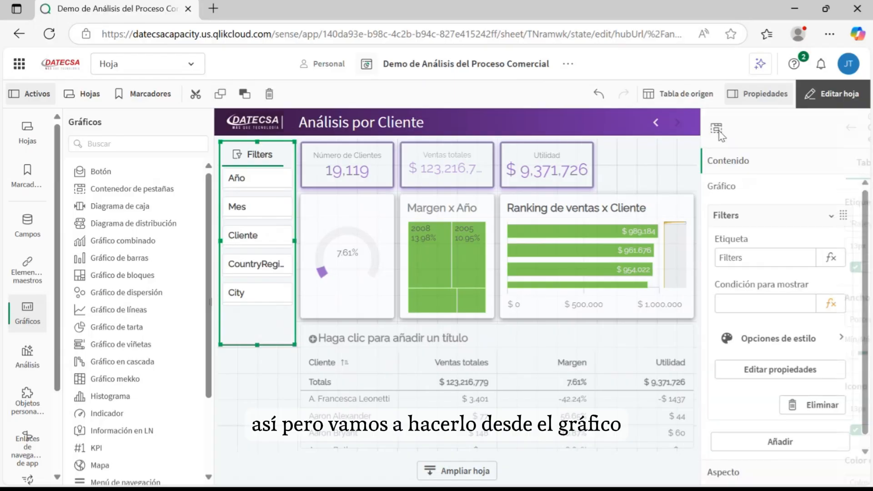
click(769, 223)
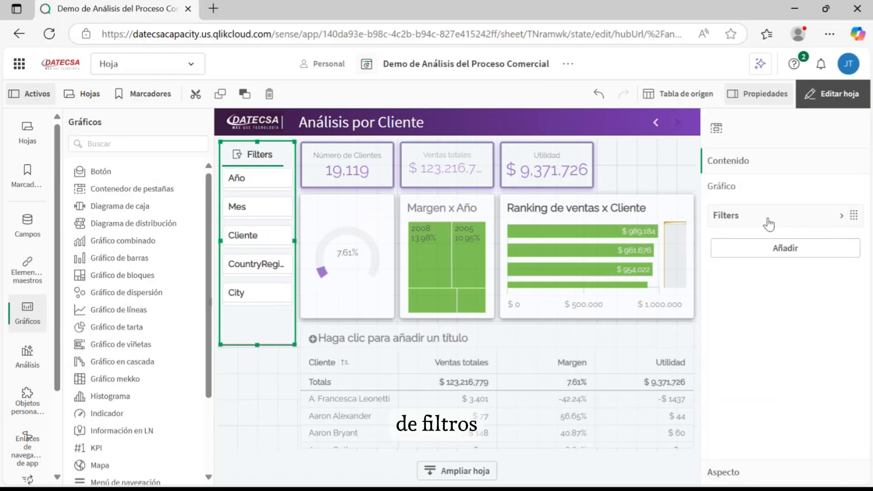
click(768, 224)
click(780, 370)
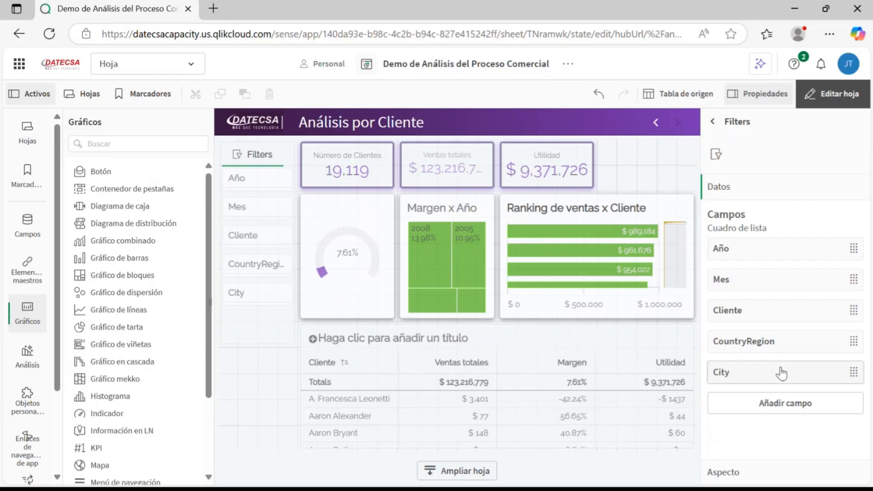
click(746, 475)
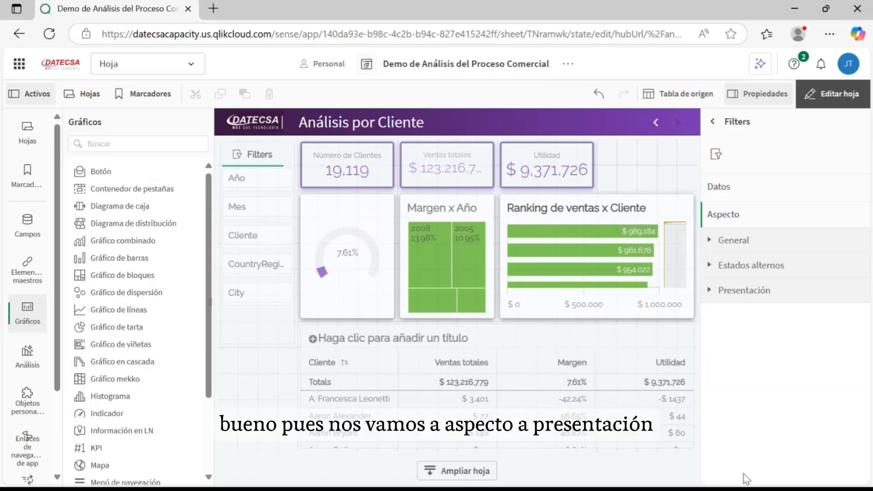
click(752, 291)
click(780, 324)
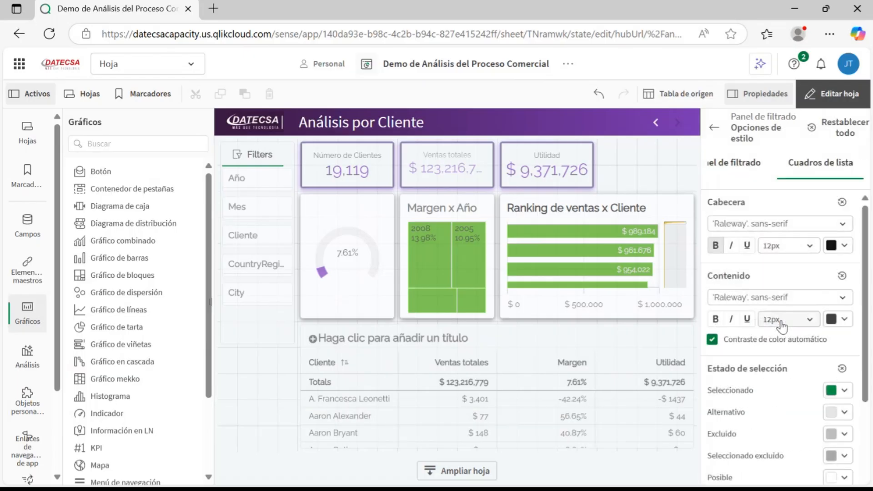
scroll(775, 373, down, 3)
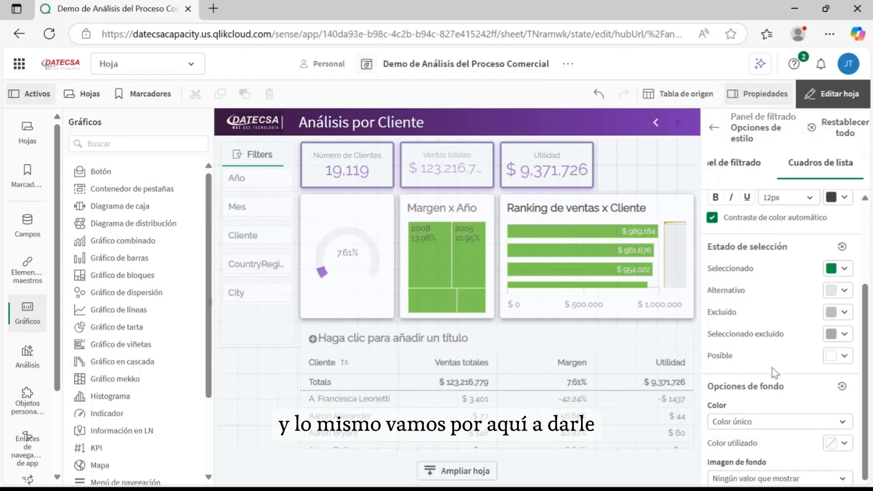
scroll(775, 373, up, 5)
click(734, 165)
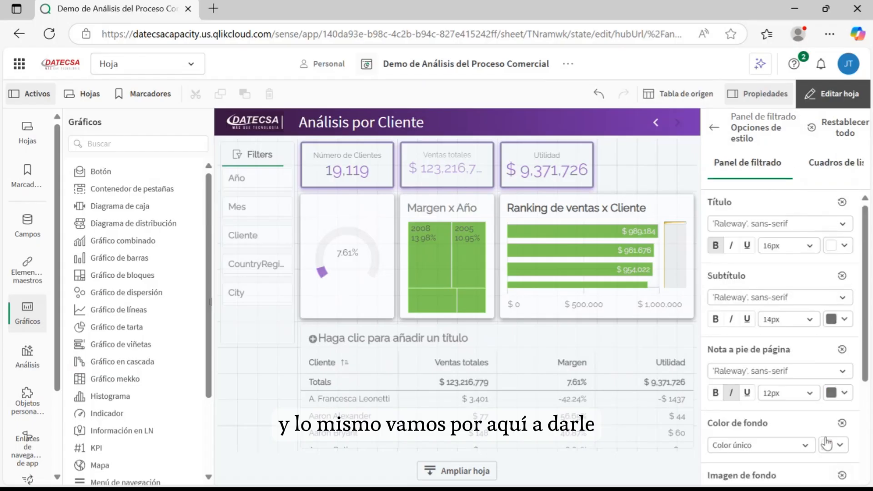
scroll(825, 441, down, 5)
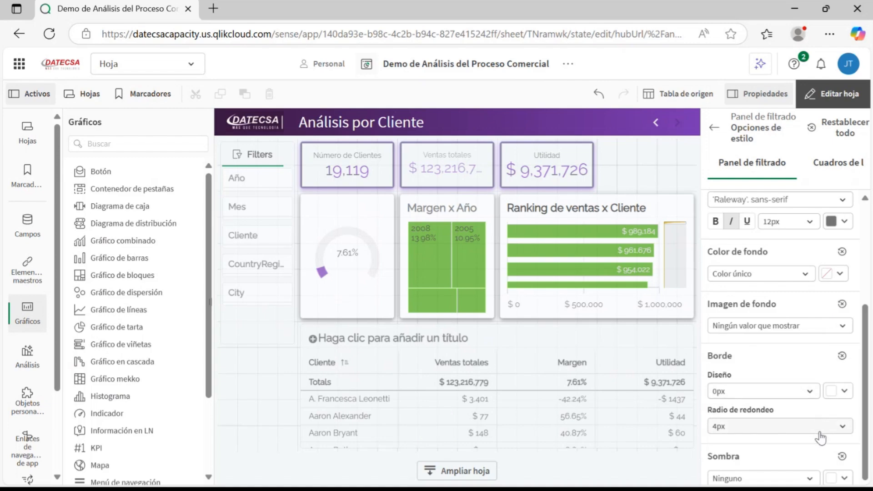
click(843, 428)
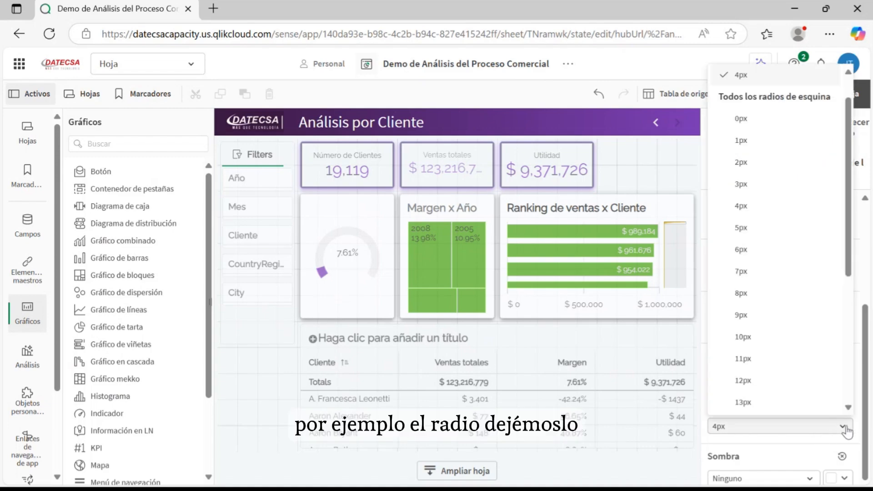
click(845, 431)
scroll(796, 372, up, 5)
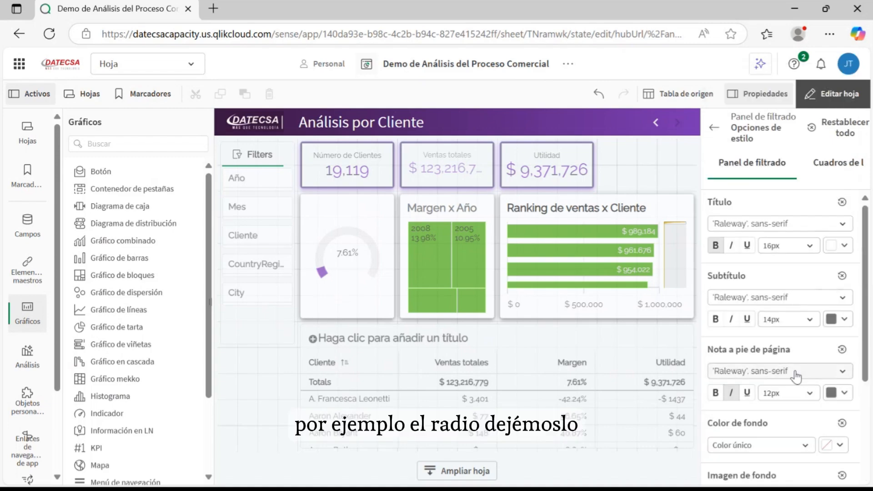
click(714, 132)
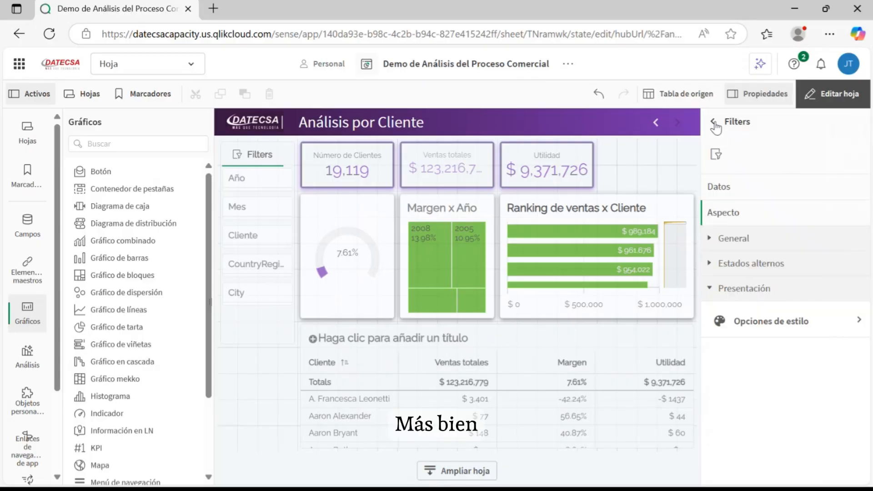
click(715, 129)
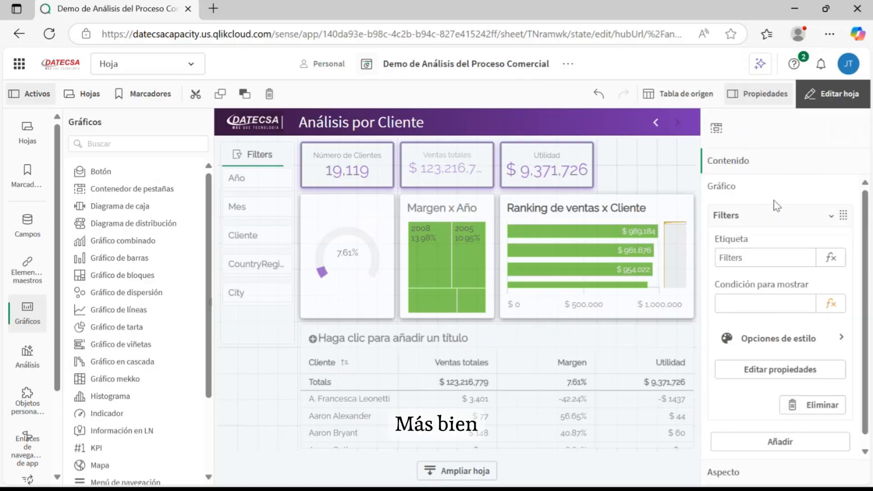
- Set the filter tab container's corner radius to 12px, give it a medium shadow, and leave sheet editing
click(758, 474)
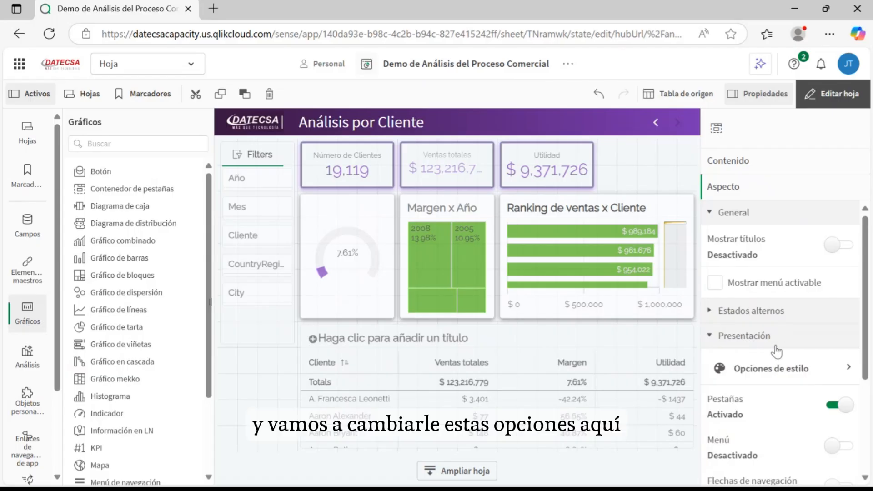
scroll(776, 351, down, 3)
click(772, 240)
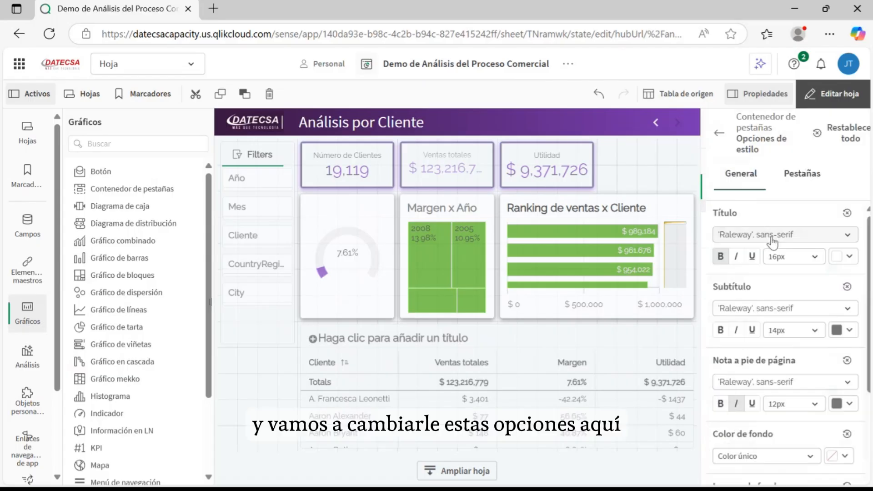
scroll(818, 391, down, 3)
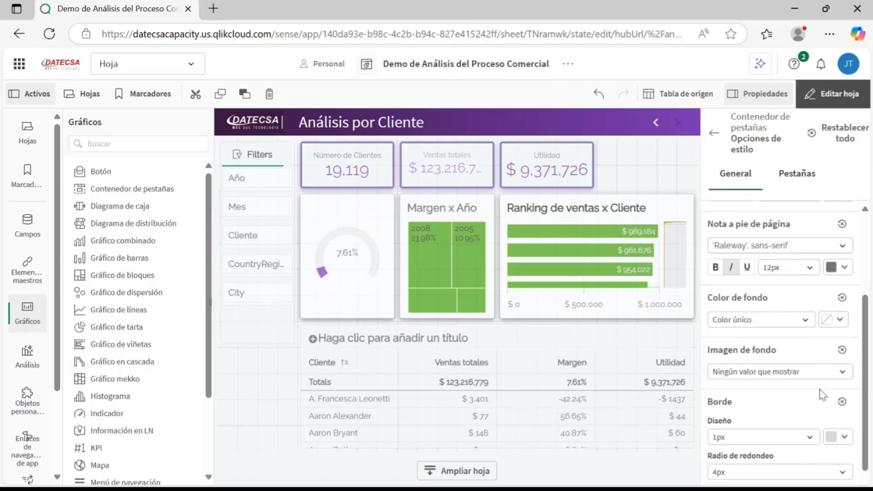
scroll(820, 390, down, 1)
click(792, 439)
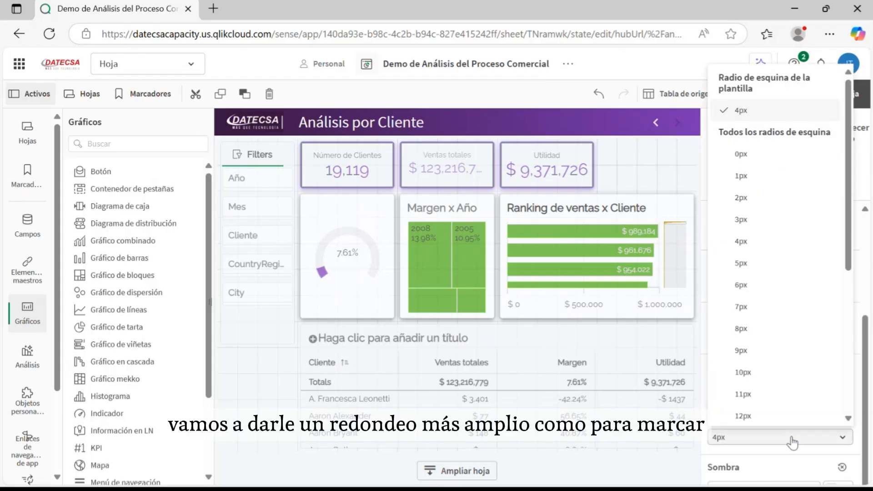
click(752, 392)
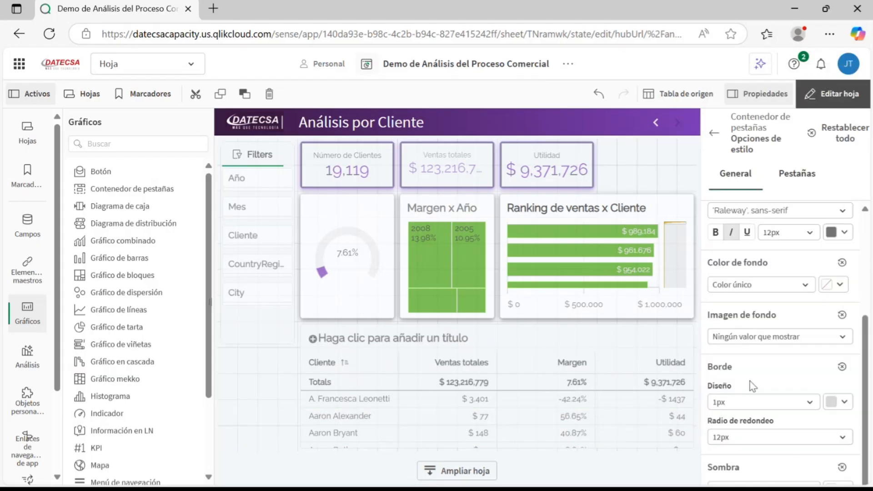
click(755, 485)
click(745, 421)
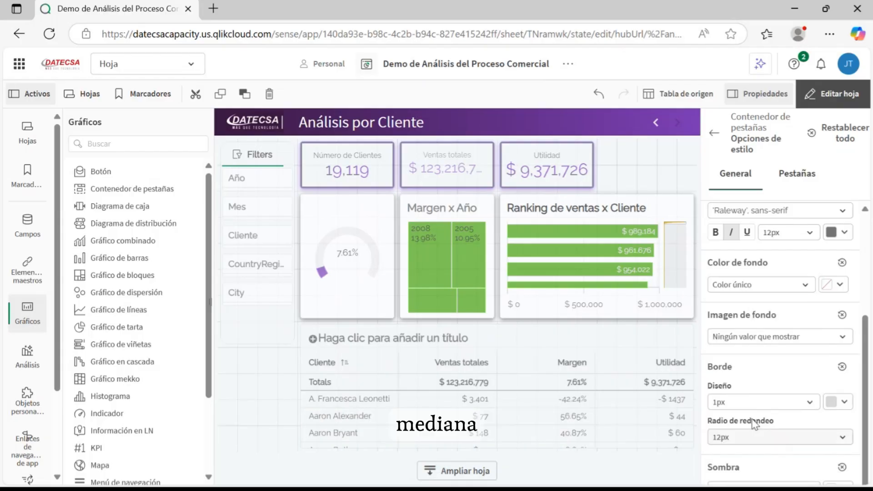
click(253, 437)
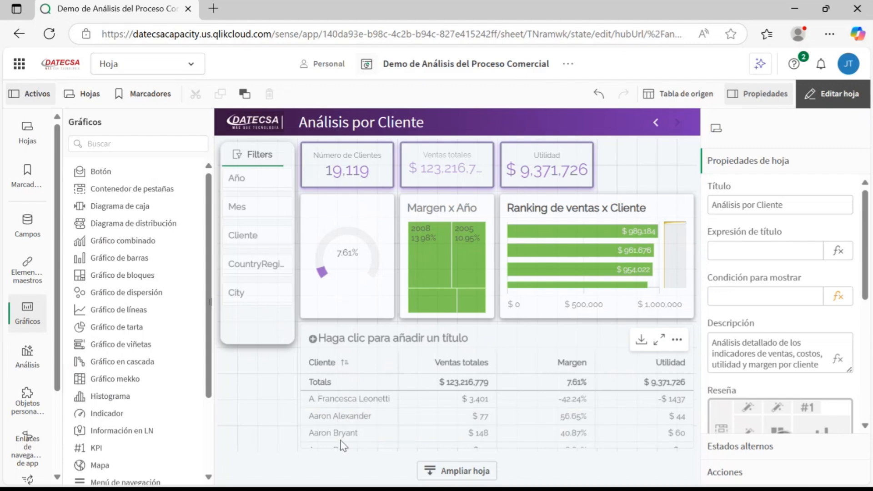
click(813, 102)
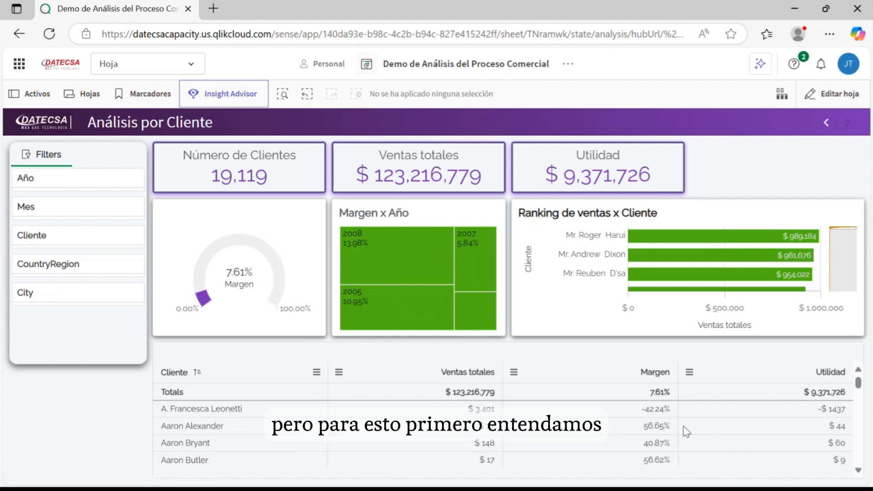
- Switch to the PowerPoint presentation, present the Visualizaciones Propias slides from slide 19 to 21, and end the slide show
mouse_move(651, 483)
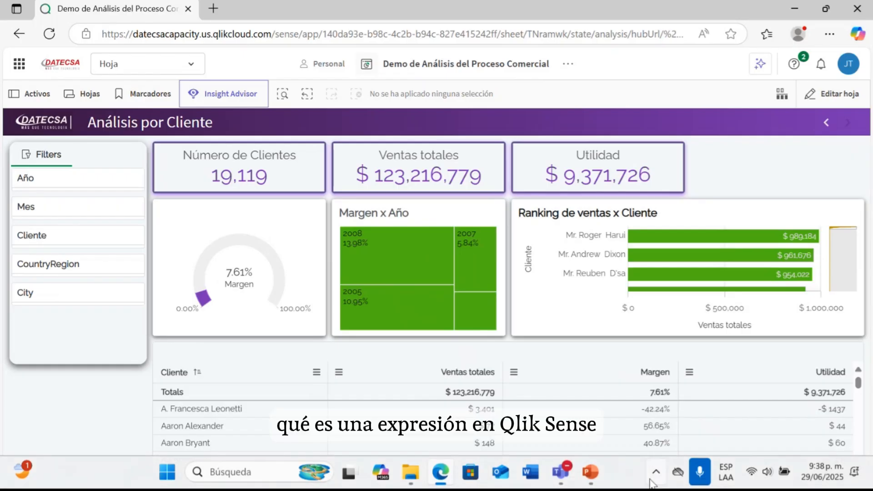
click(590, 473)
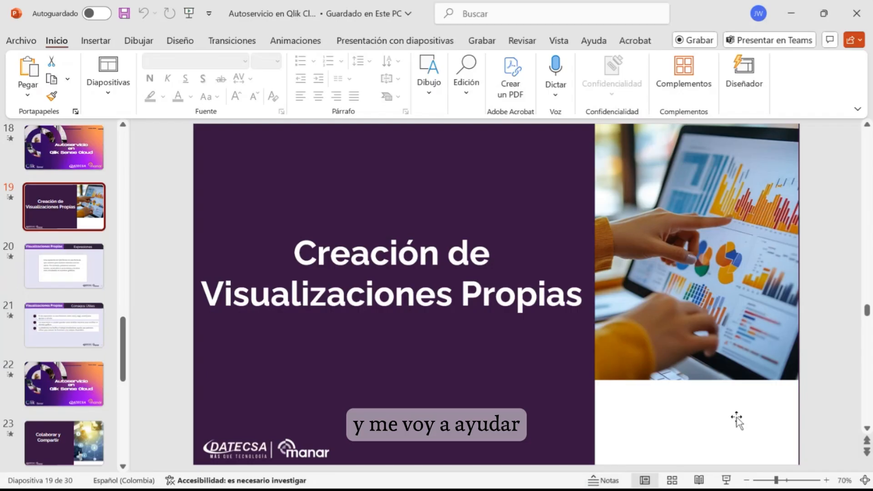
click(726, 480)
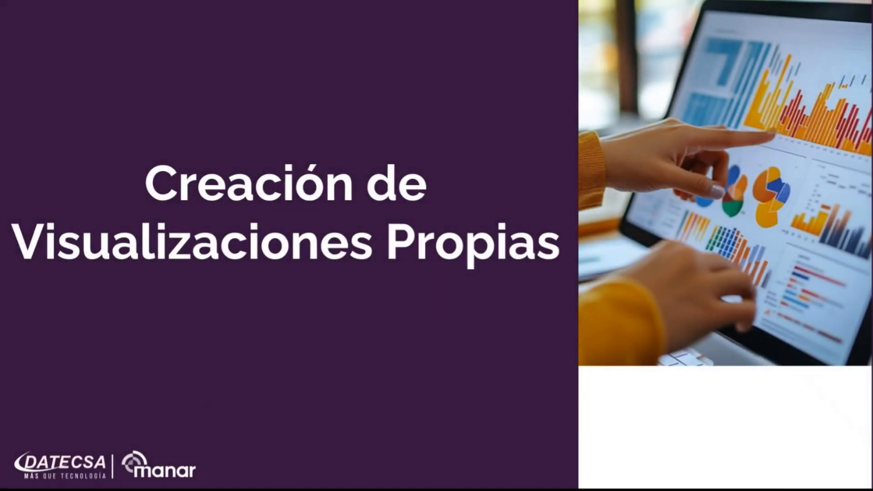
click(471, 472)
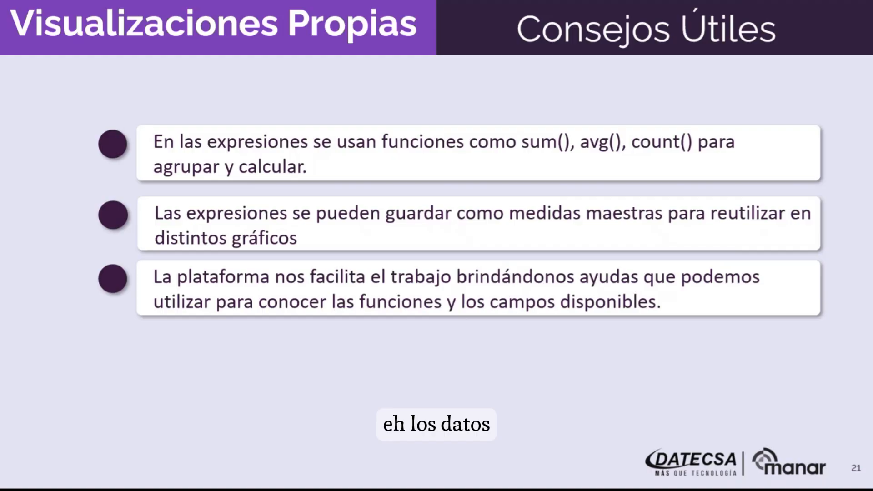
key(Escape)
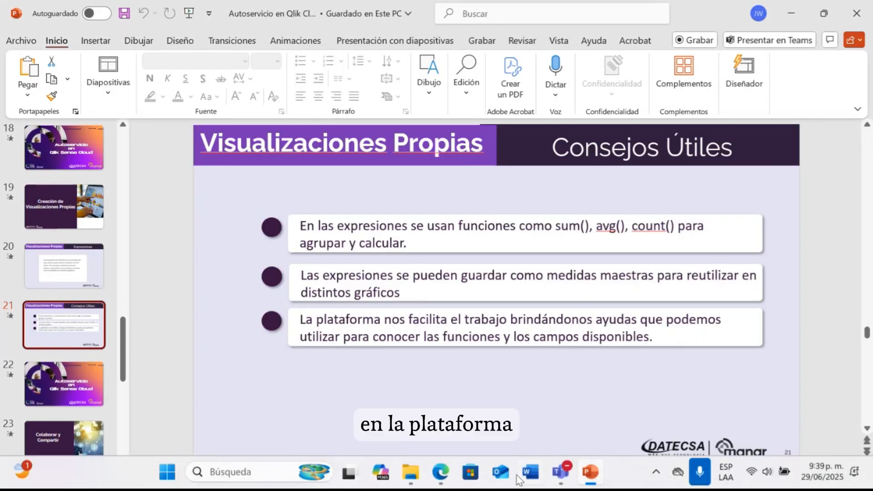
- Switch back to the Qlik sheet in the browser, reopen it for editing, and add a KPI beside the Utilidad KPI
click(441, 478)
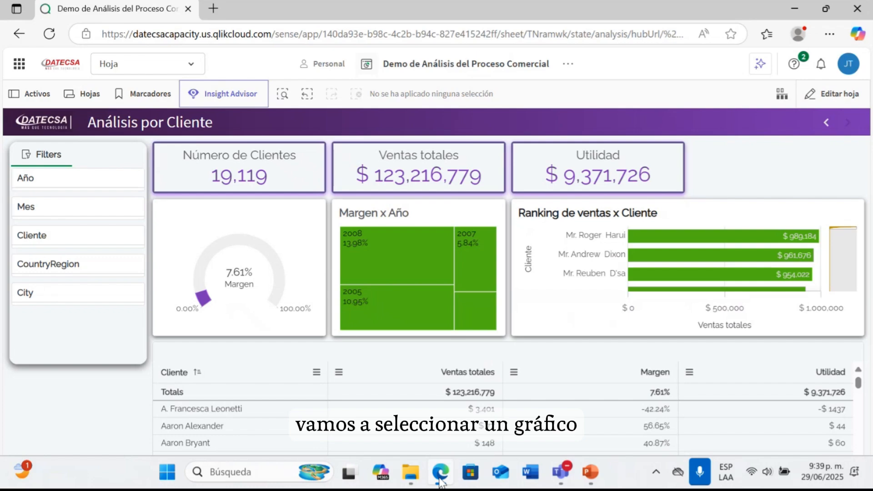
click(843, 101)
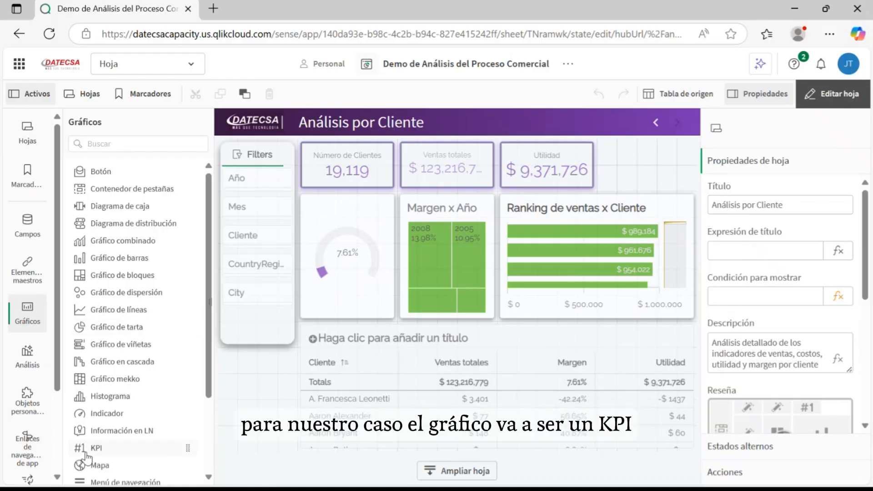
drag(86, 456, 634, 162)
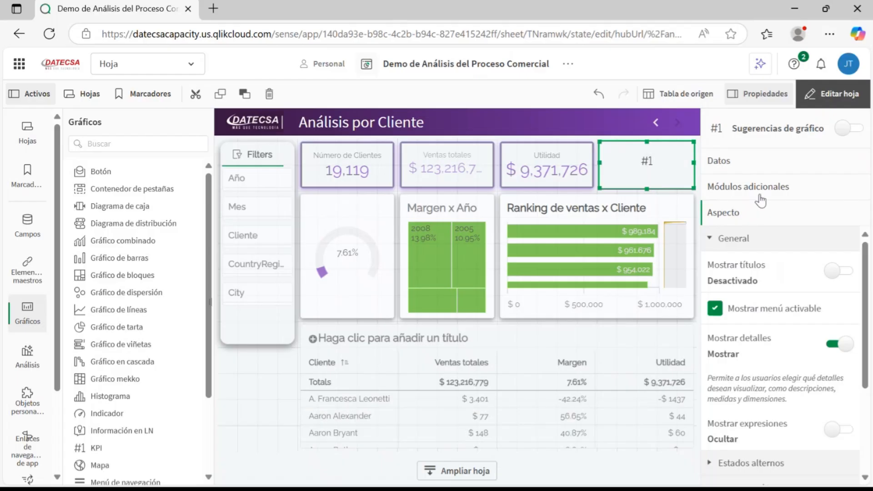
- Create a first measure for the new KPI in the expression editor, starting it with sum(Ventas)
click(730, 163)
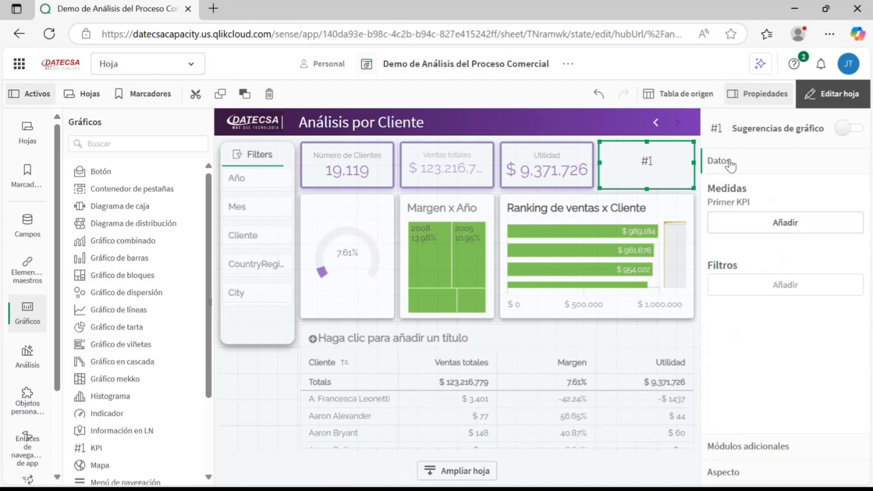
click(800, 227)
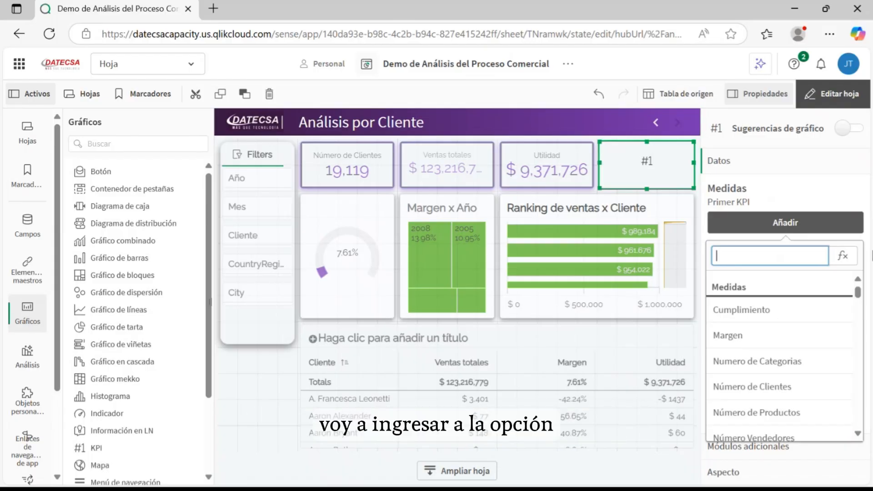
click(844, 258)
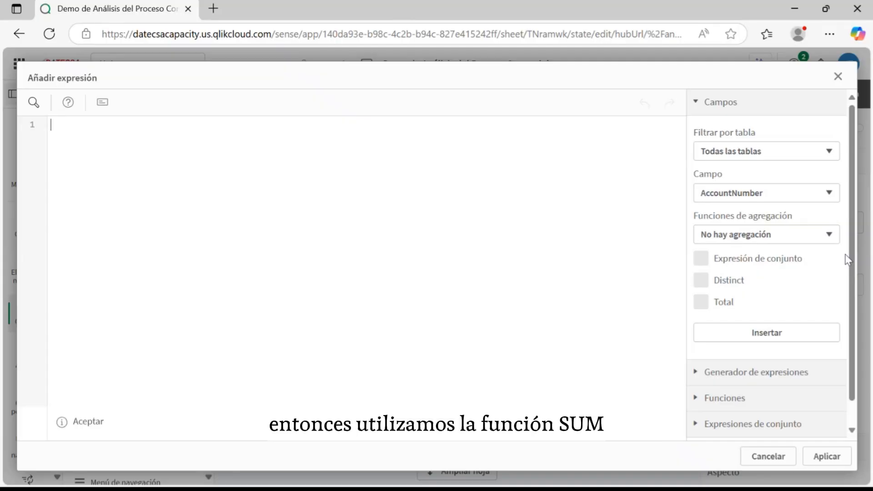
text(sum)
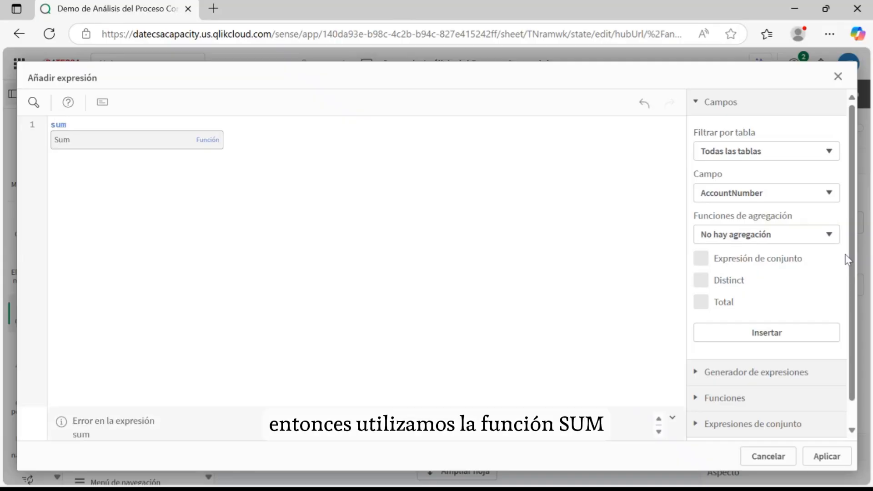
text((ve)
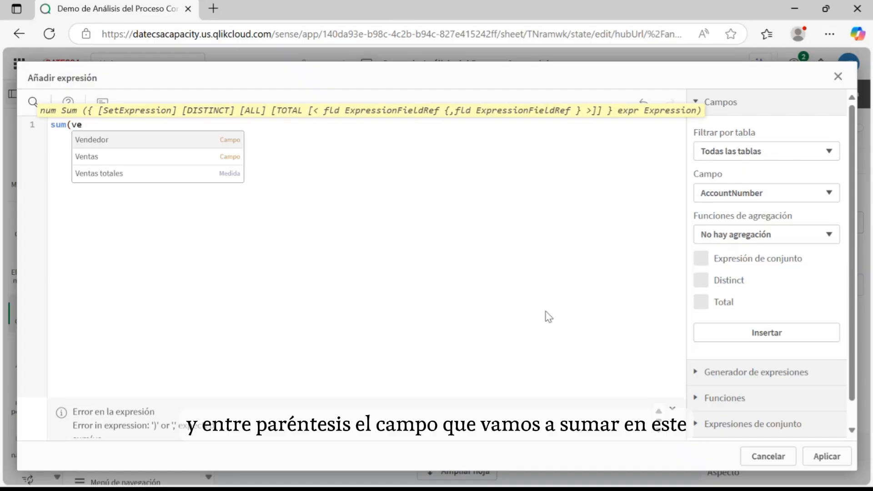
click(117, 157)
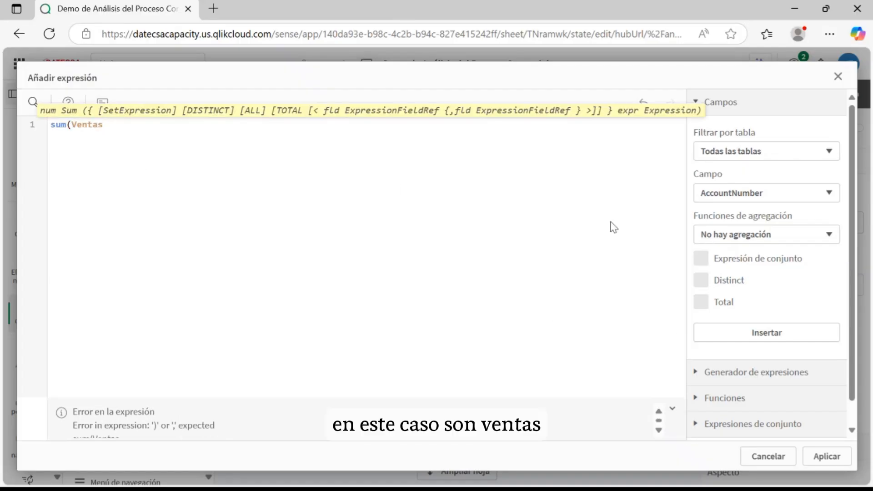
text())
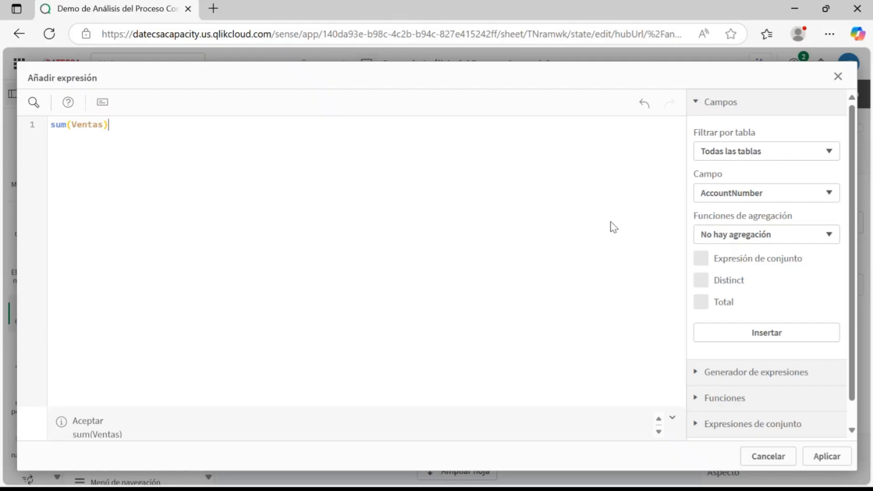
- Extend the expression by subtracting the summed Costos field, so it reads sum(Ventas)-sum(Costos)
text(-sum()
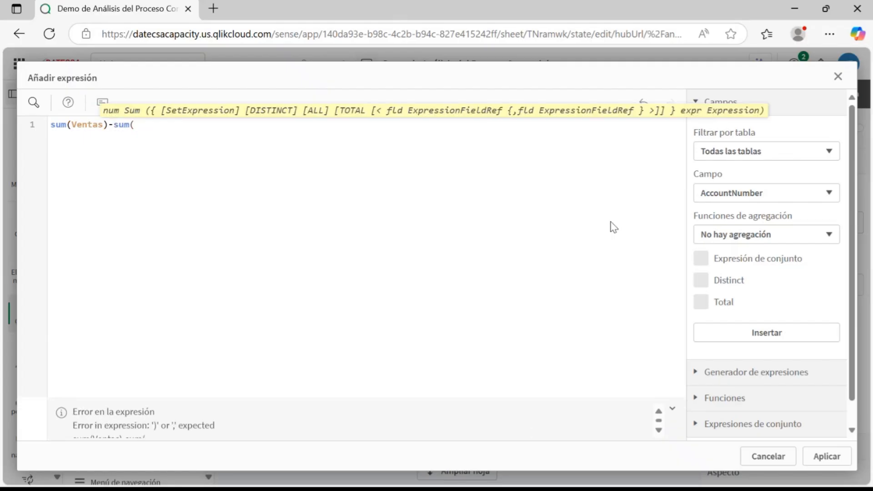
text(co)
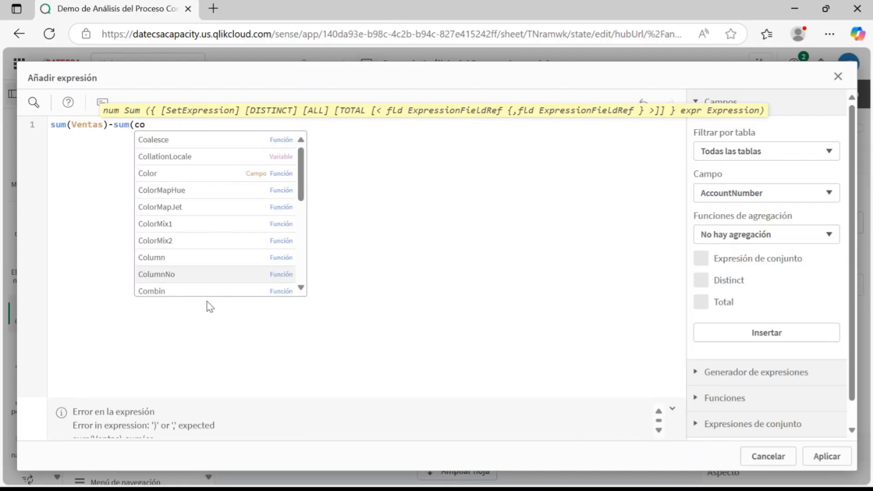
text(s)
click(206, 175)
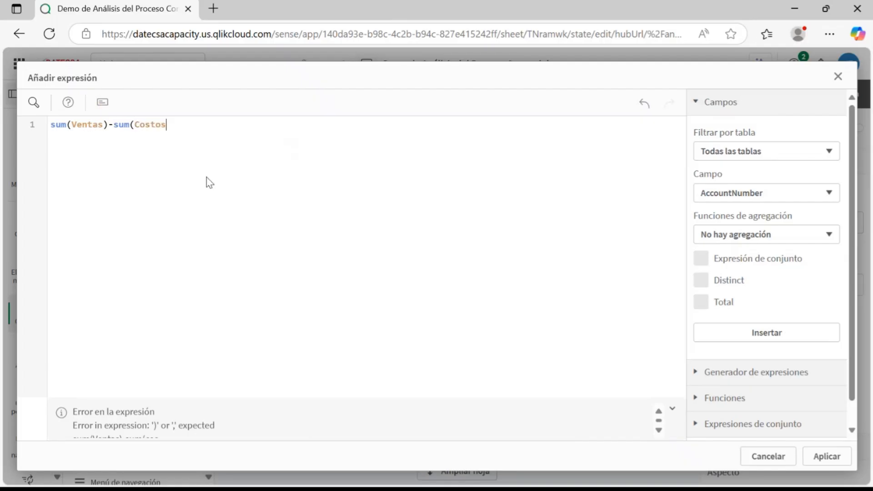
text())
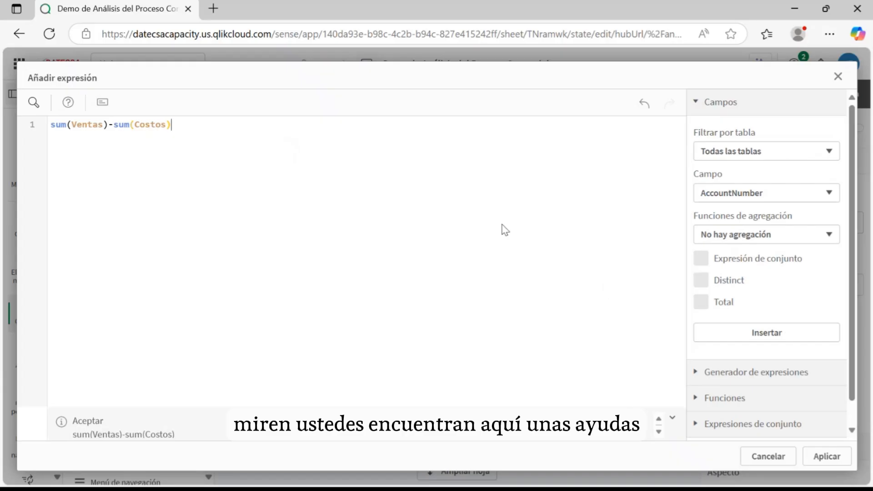
- Examine the function categories offered in the expression editor
click(725, 398)
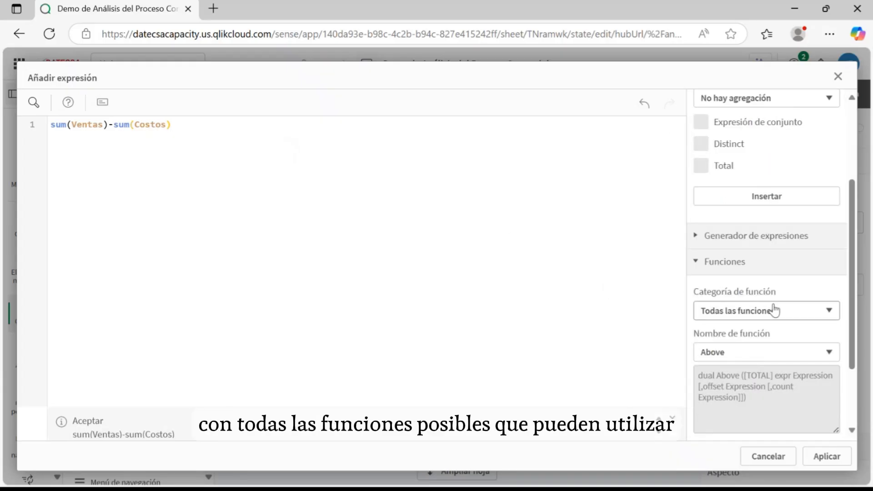
click(771, 316)
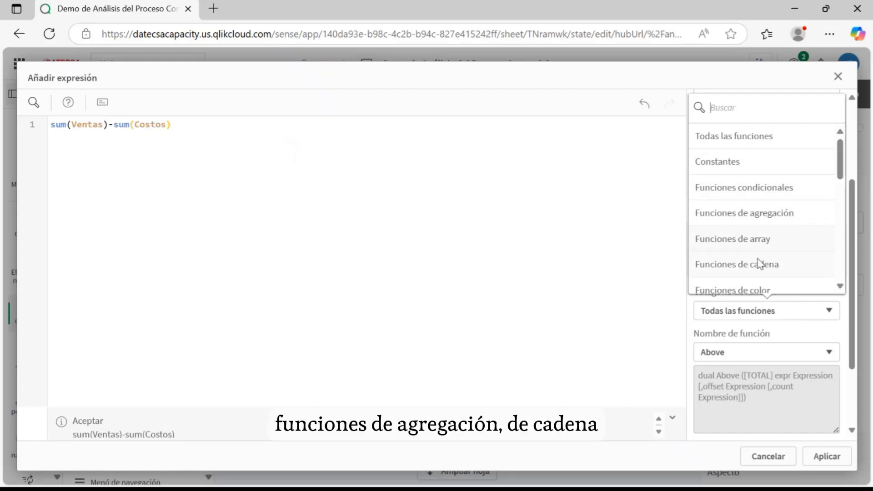
scroll(758, 260, down, 2)
scroll(756, 240, down, 5)
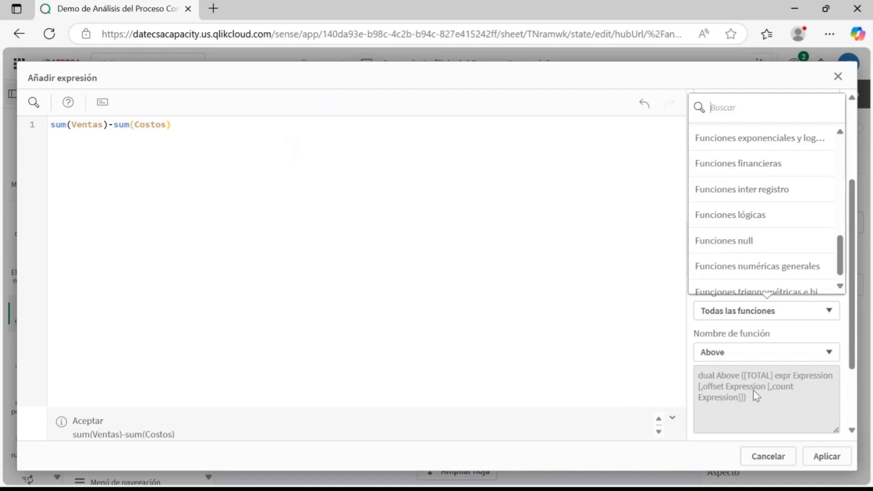
click(614, 346)
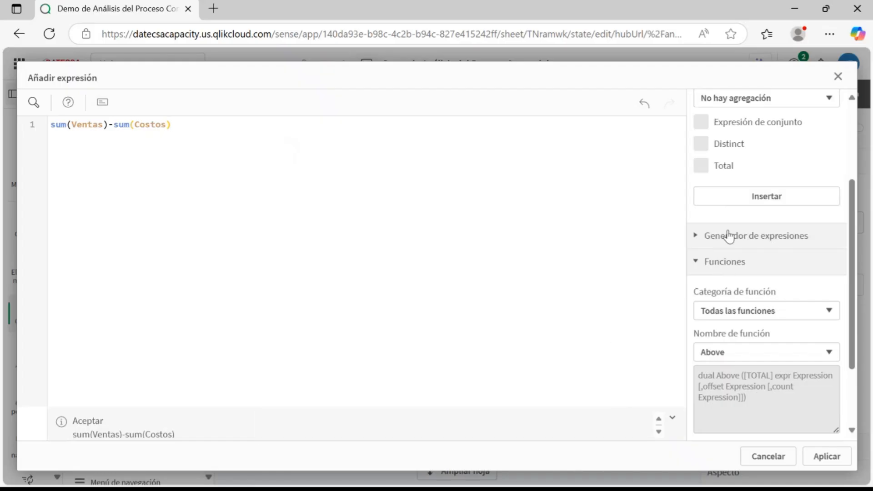
scroll(854, 271, up, 3)
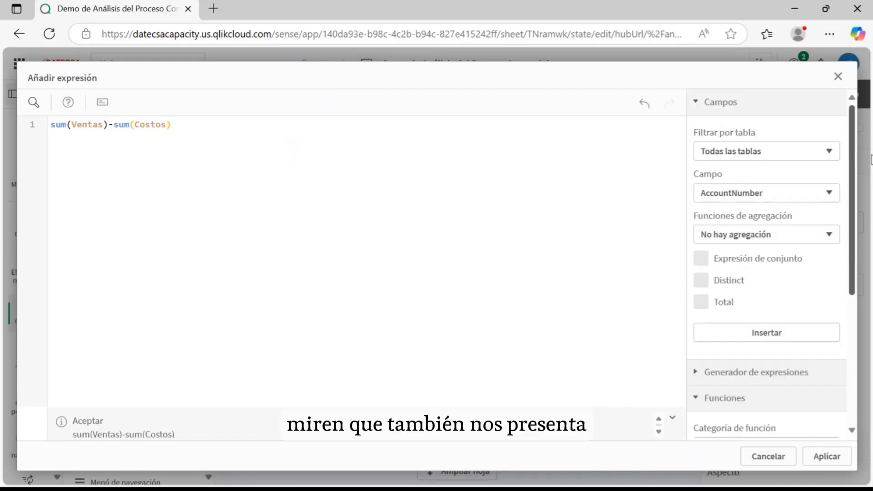
- Filter the editor's fields by the Dim_Clientes table, review its available fields, and apply the expression to the KPI
click(785, 155)
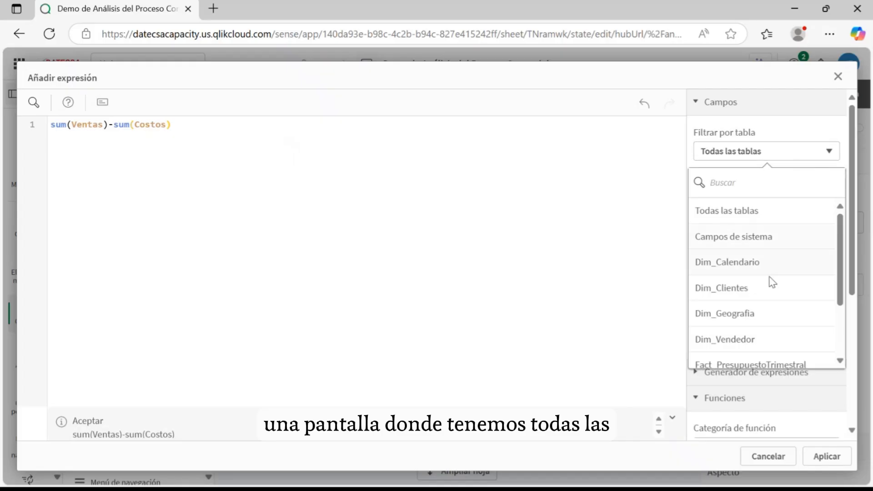
scroll(773, 264, down, 2)
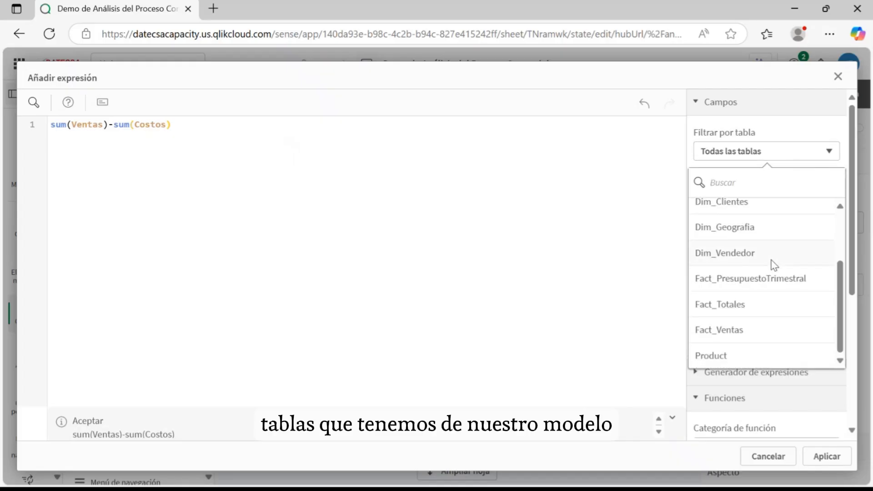
scroll(773, 255, up, 2)
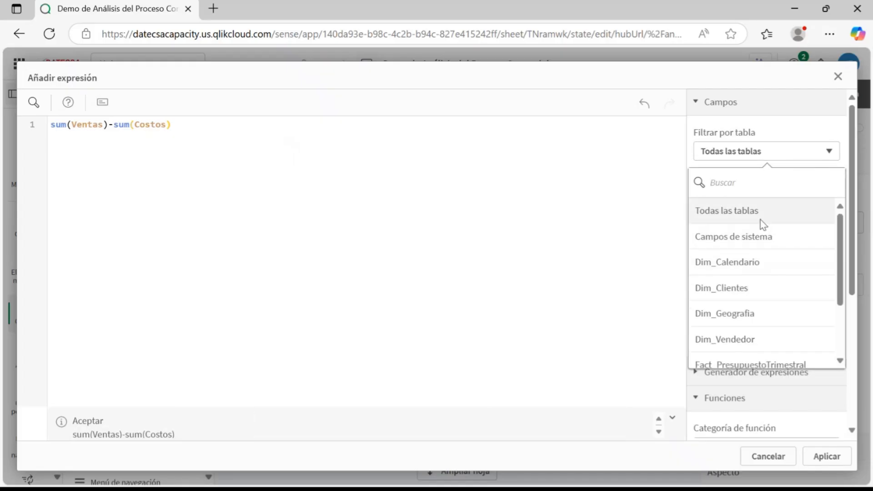
click(746, 295)
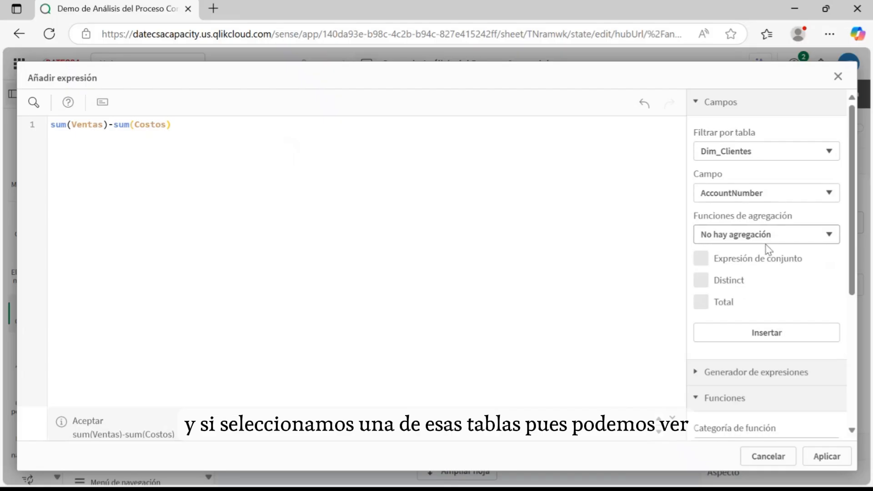
click(778, 195)
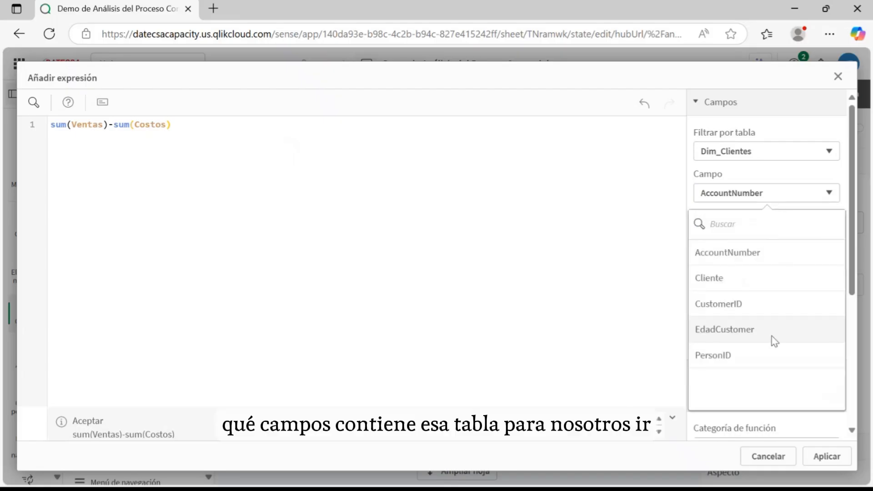
click(765, 193)
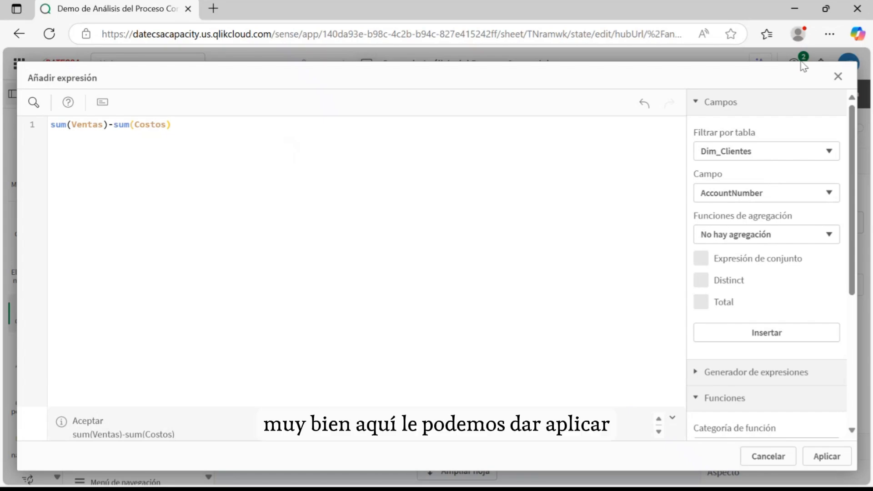
click(819, 461)
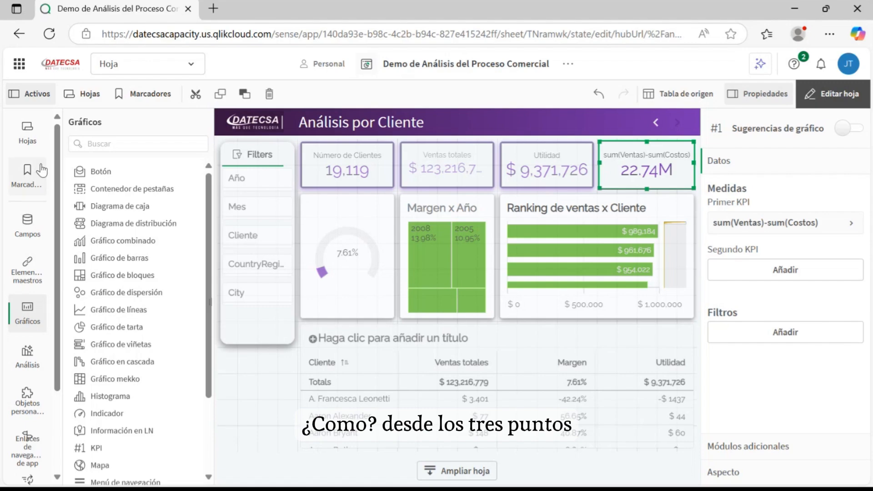
- Review the options of the Análisis por Cliente sheet, including making it public, and leave sheet editing
click(82, 96)
scroll(153, 307, down, 3)
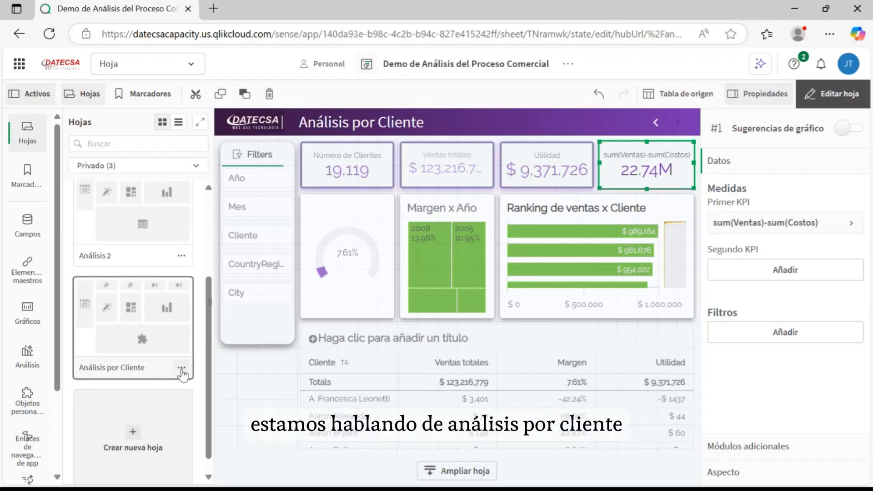
click(181, 370)
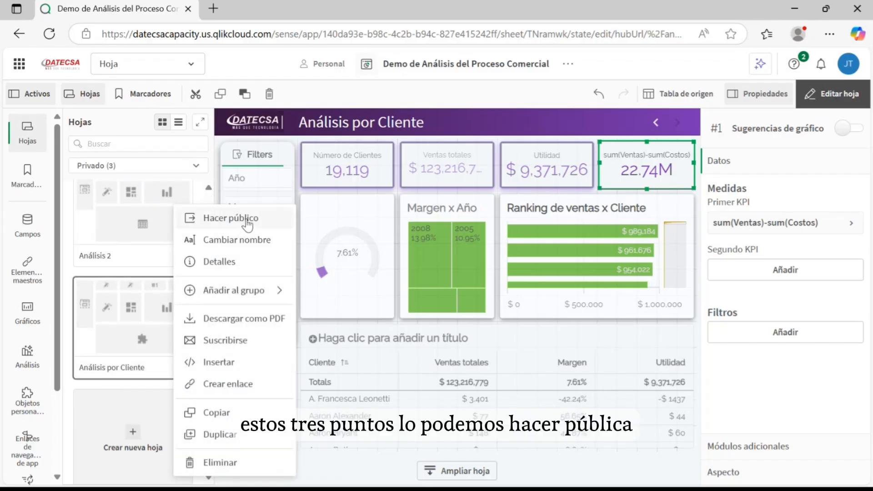
click(529, 138)
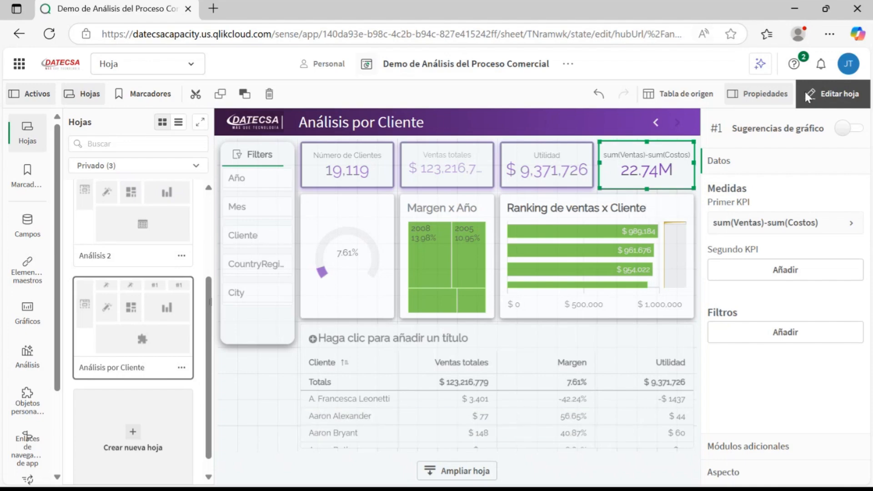
click(830, 96)
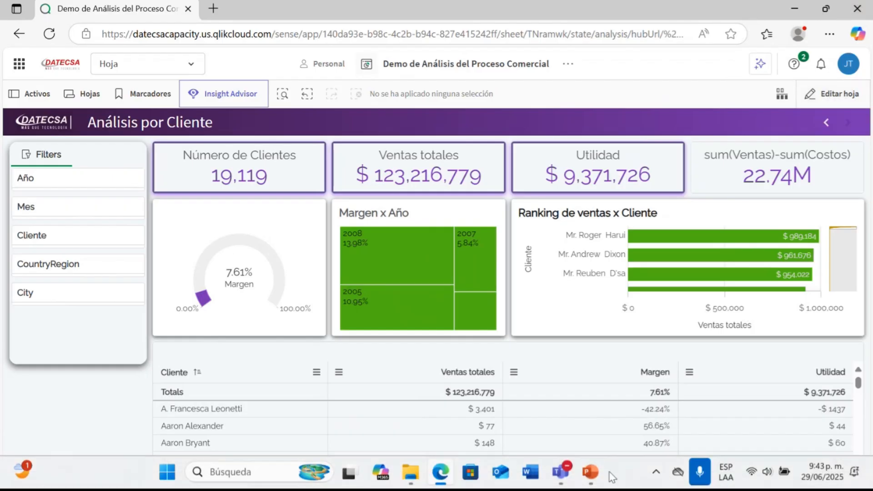
- Switch to PowerPoint and minimize it, and leave the Video Autoservicio meeting in Microsoft Teams
click(590, 473)
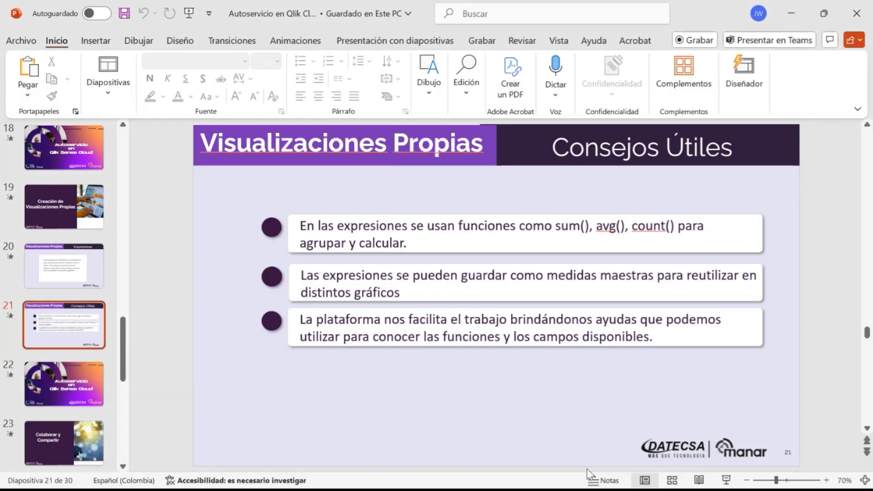
mouse_move(587, 475)
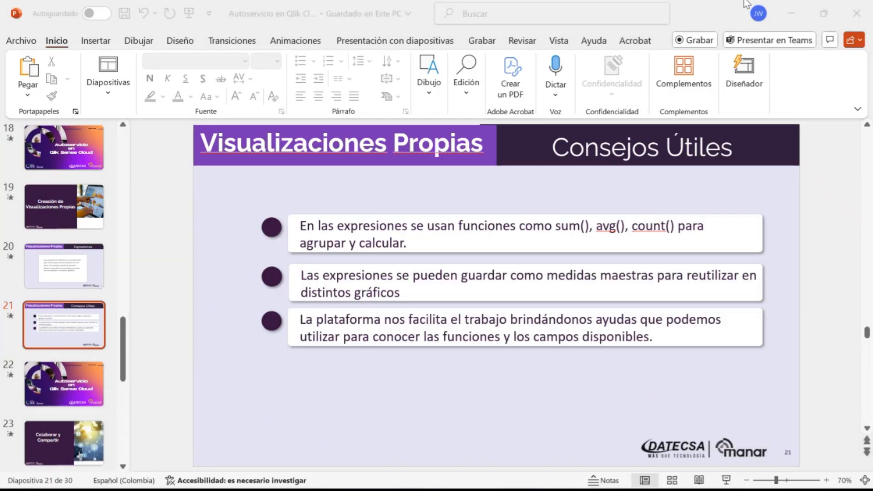
click(792, 14)
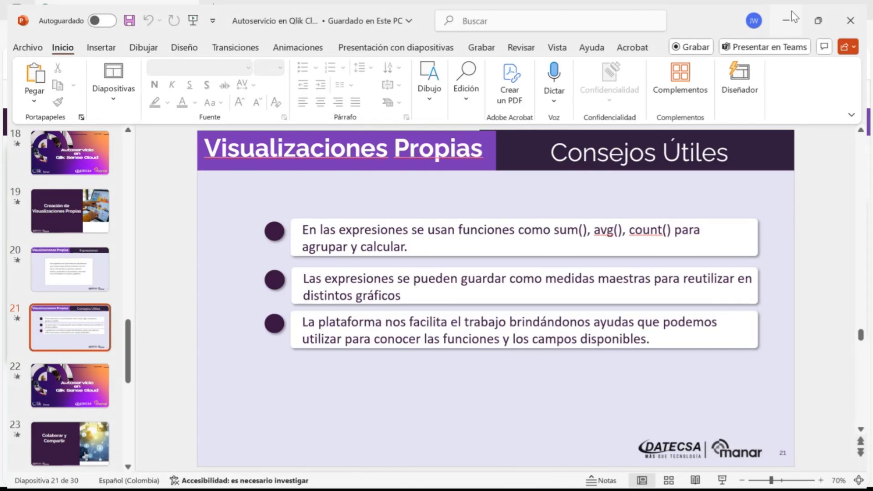
click(568, 477)
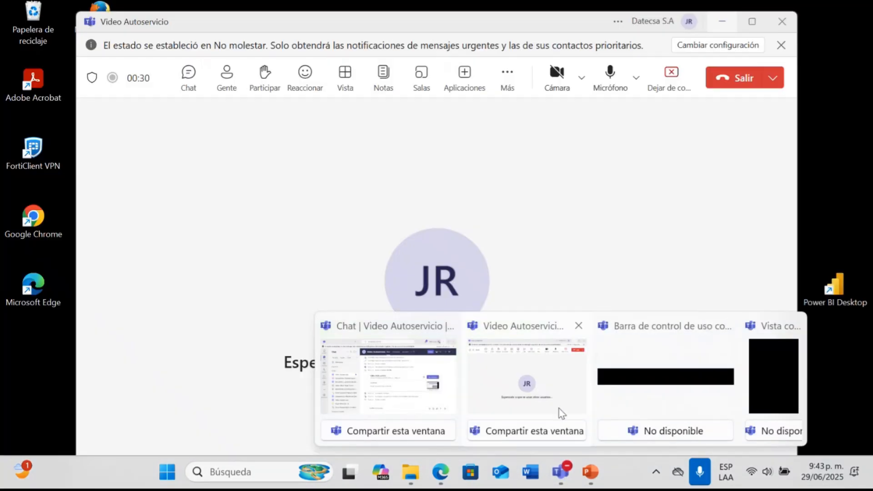
click(559, 413)
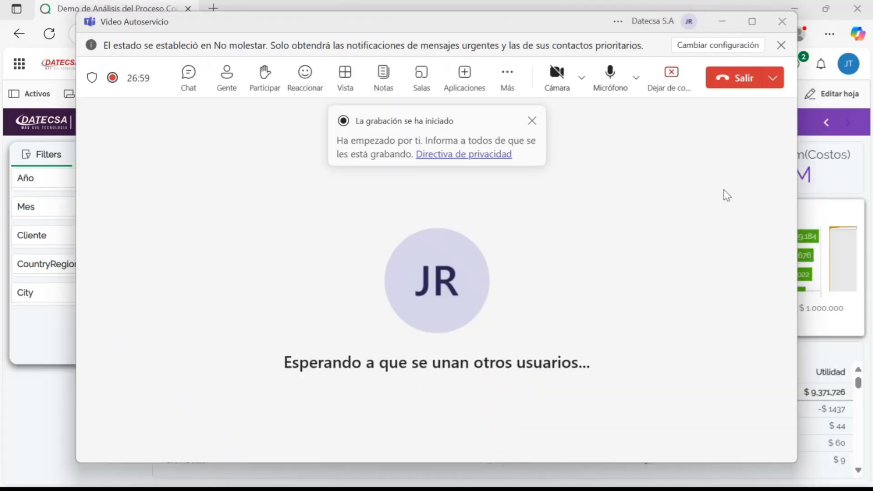
click(734, 80)
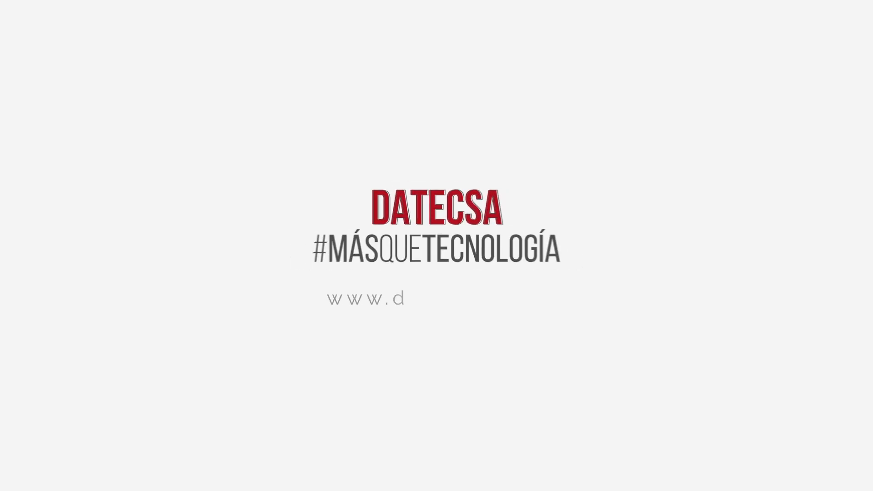